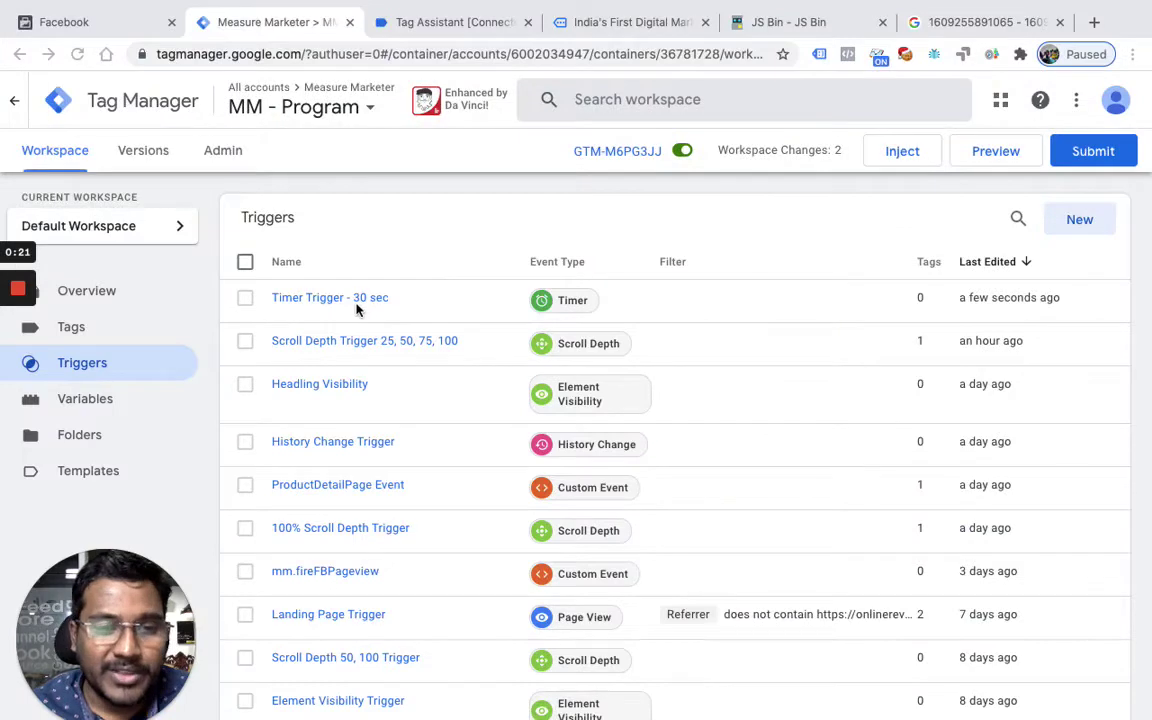
Open the 30-second timer trigger's configuration and set its limit to 5.
{"action": "left_click", "coordinate": [330, 298]}
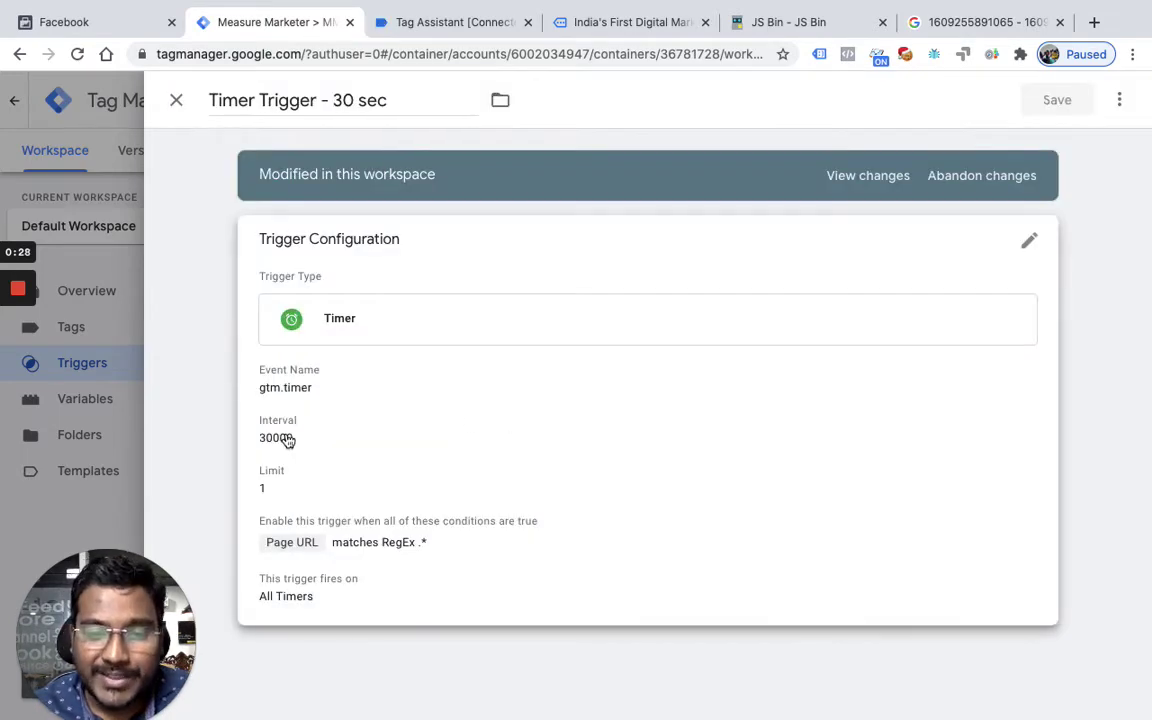
{"action": "left_click", "coordinate": [283, 486]}
{"action": "left_click", "coordinate": [292, 513]}
{"action": "key", "text": "BackSpace"}
{"action": "type", "text": "5"}
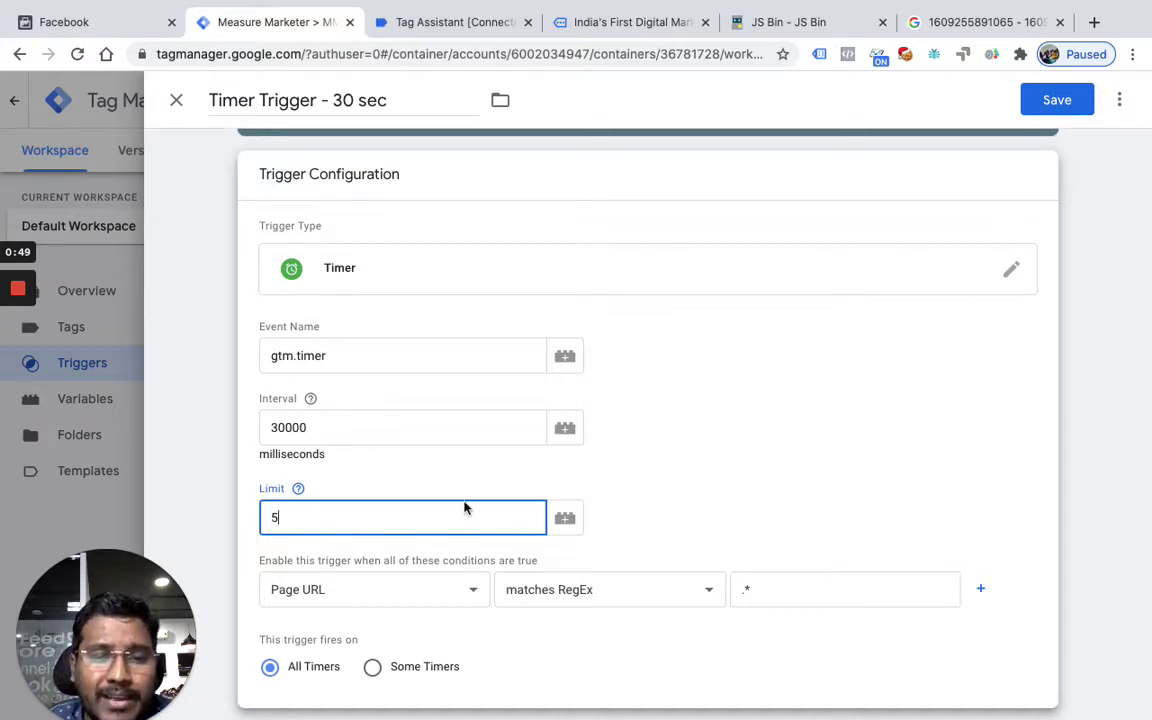
{"action": "scroll", "coordinate": [638, 530], "scroll_direction": "down", "scroll_amount": 1}
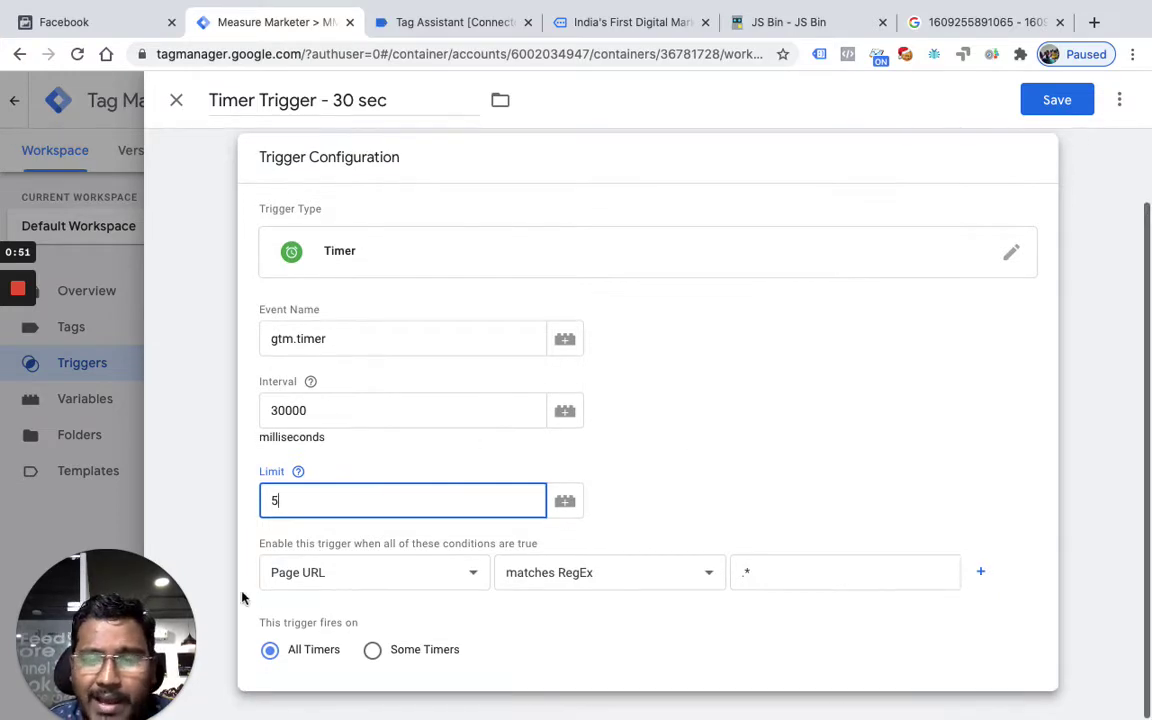
{"action": "left_click", "coordinate": [817, 570]}
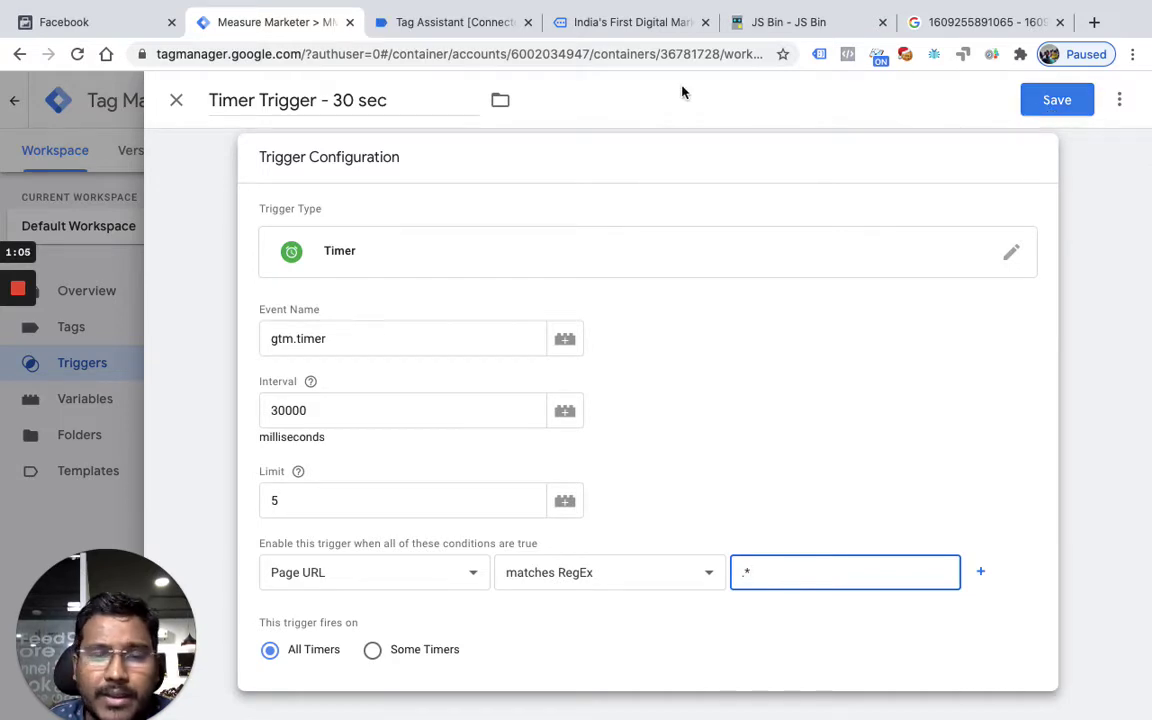
Rename the trigger "Timer Trigger - 30, 60, 90, 120, 150 sec" and save it.
{"action": "left_click", "coordinate": [364, 100]}
{"action": "key", "text": "BackSpace"}
{"action": "type", "text": ", 60, 9"}
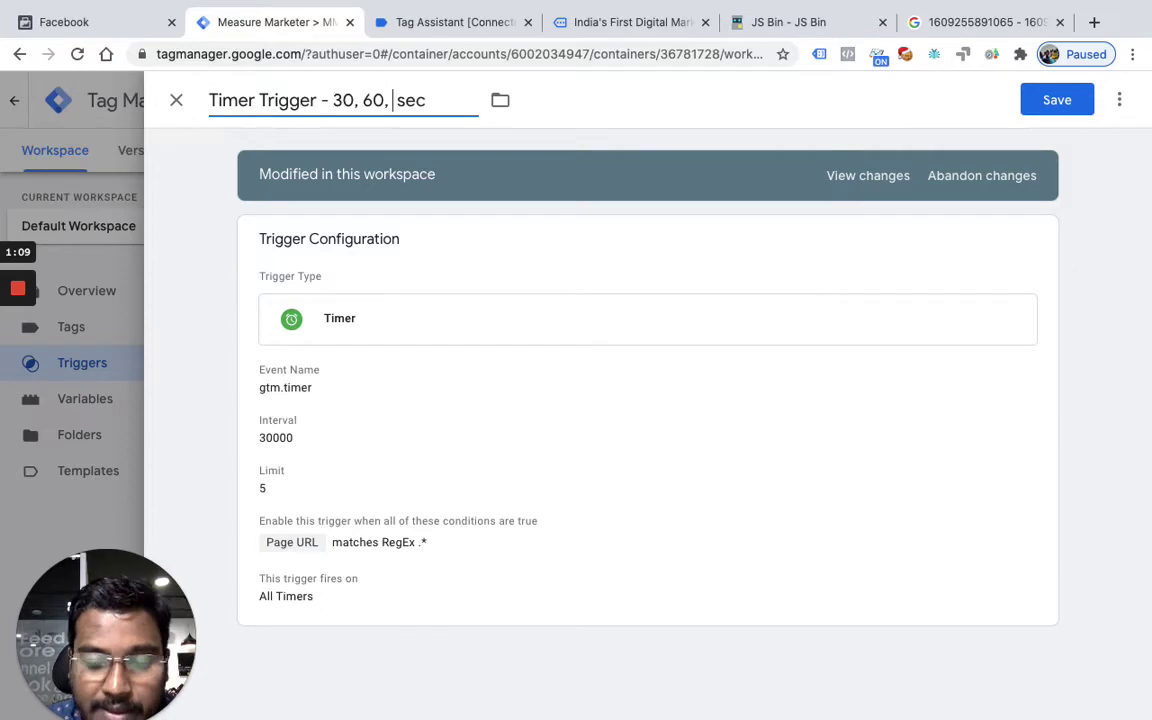
{"action": "type", "text": "0, 120"}
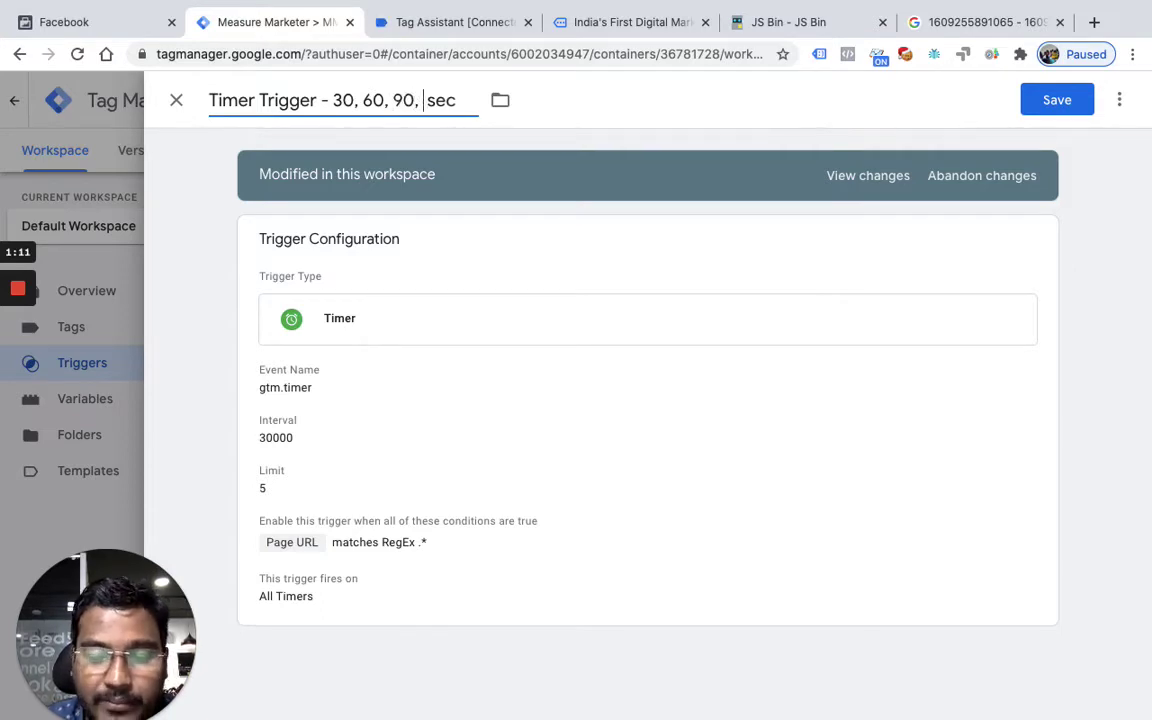
{"action": "type", "text": ", 150"}
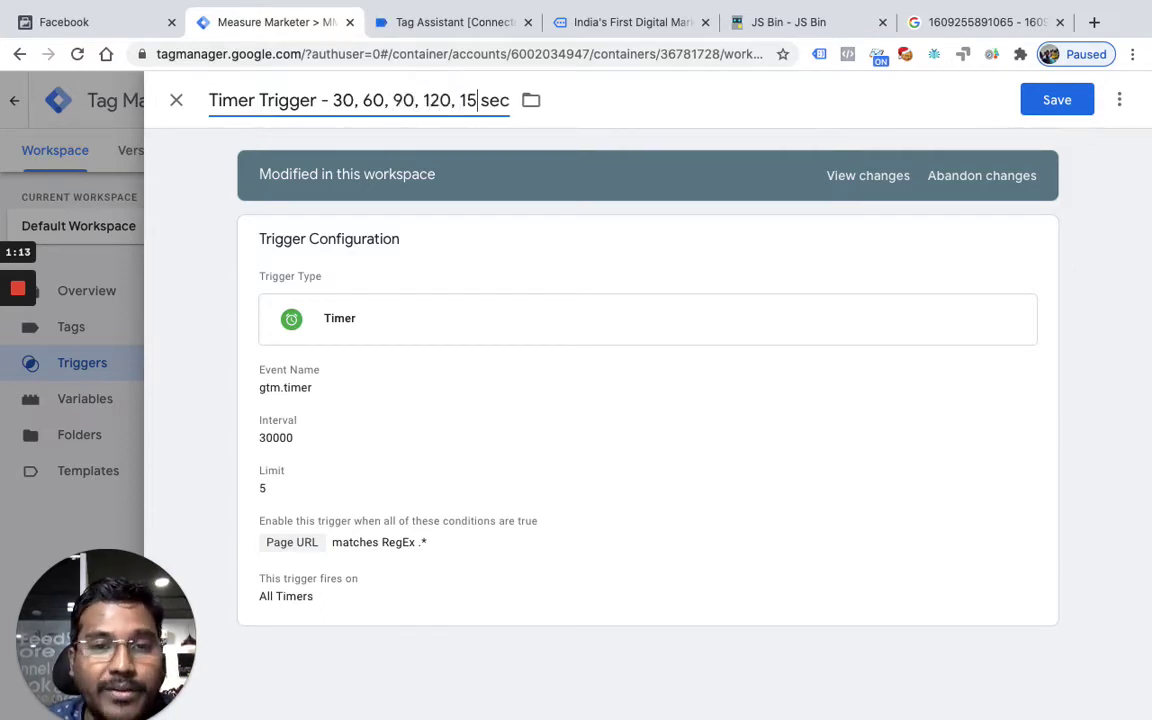
{"action": "left_click", "coordinate": [1045, 100]}
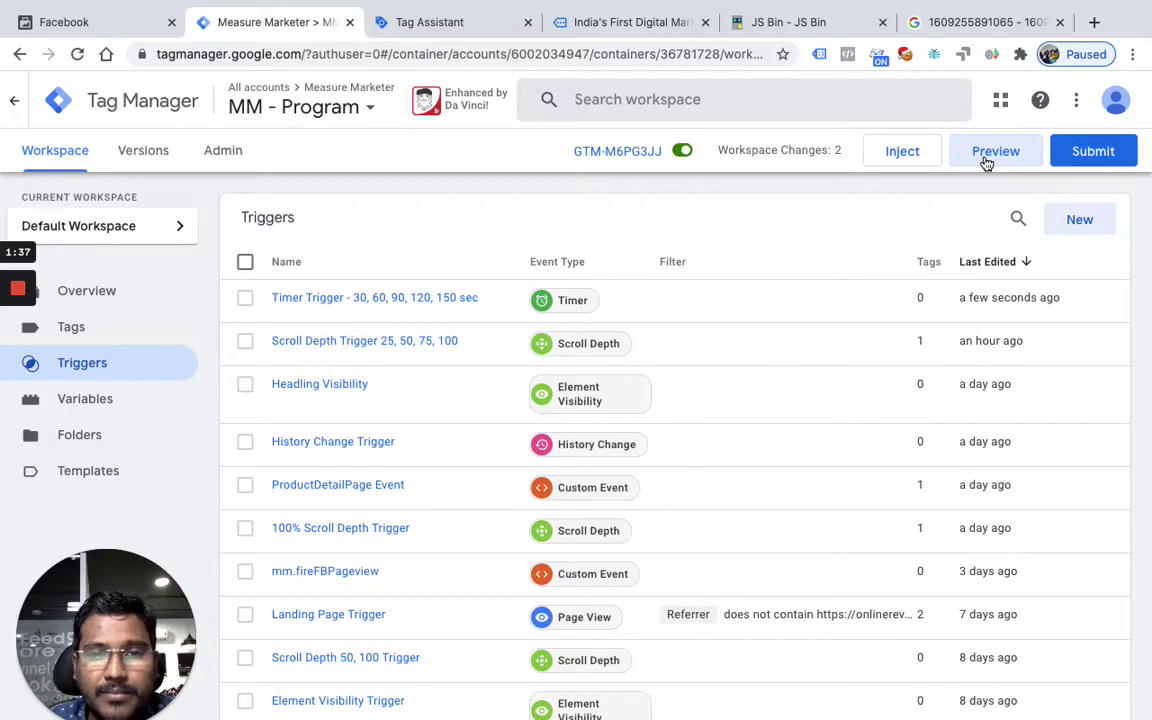
Preview the container on measuremarketer.com and continue to the Tag Assistant debug summary once connected.
{"action": "left_click", "coordinate": [985, 160]}
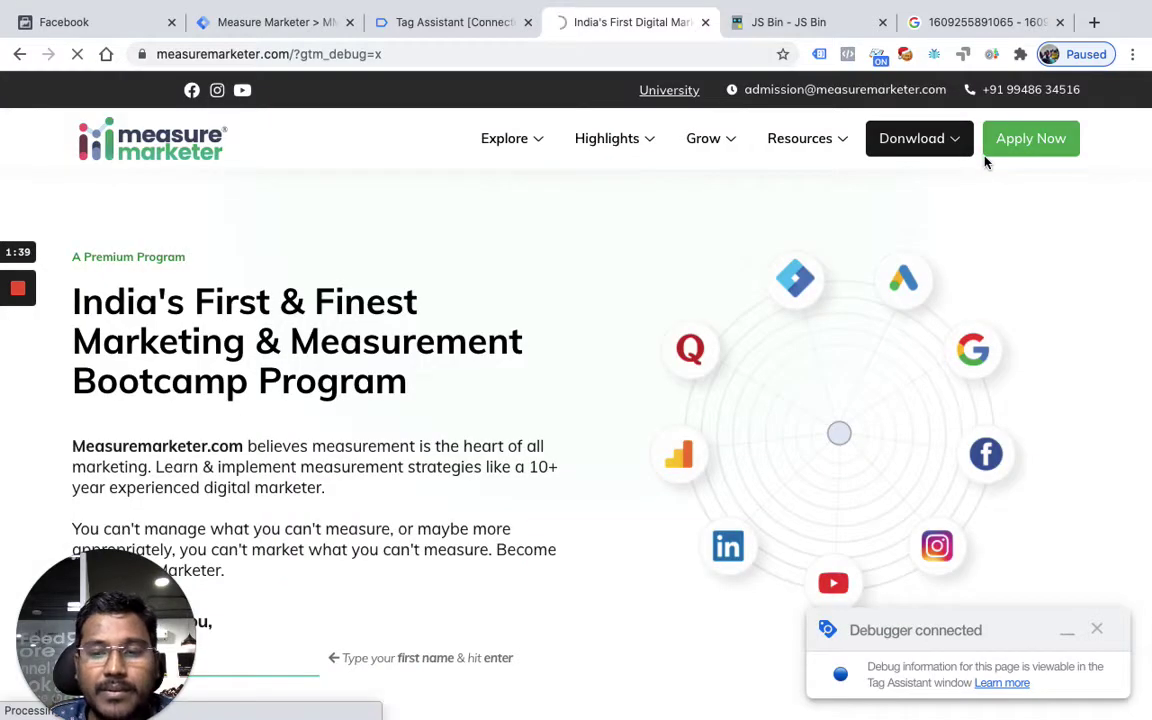
{"action": "left_click", "coordinate": [480, 22]}
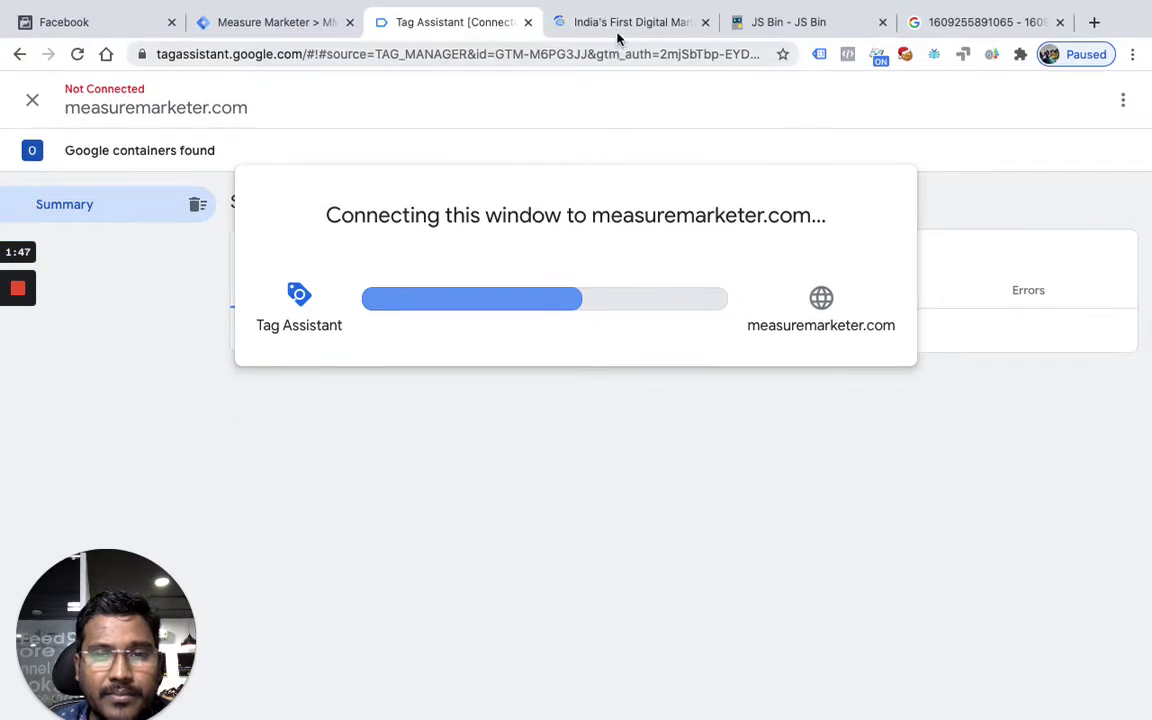
{"action": "left_click", "coordinate": [618, 30]}
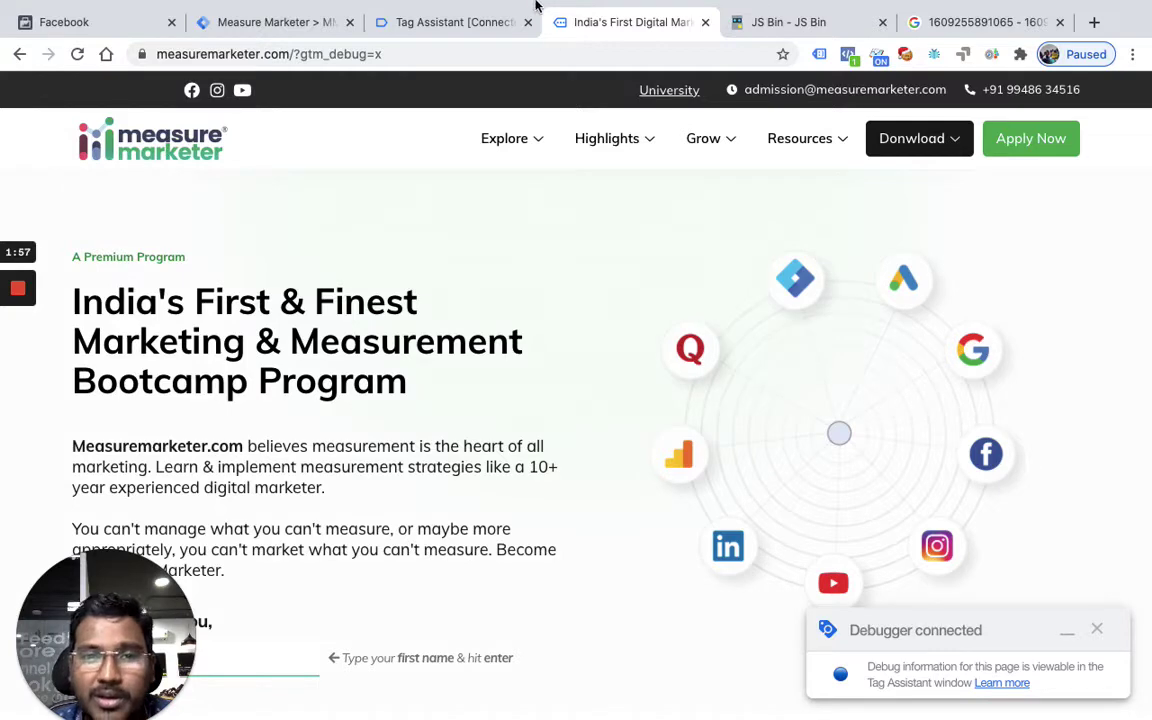
{"action": "left_click", "coordinate": [435, 22]}
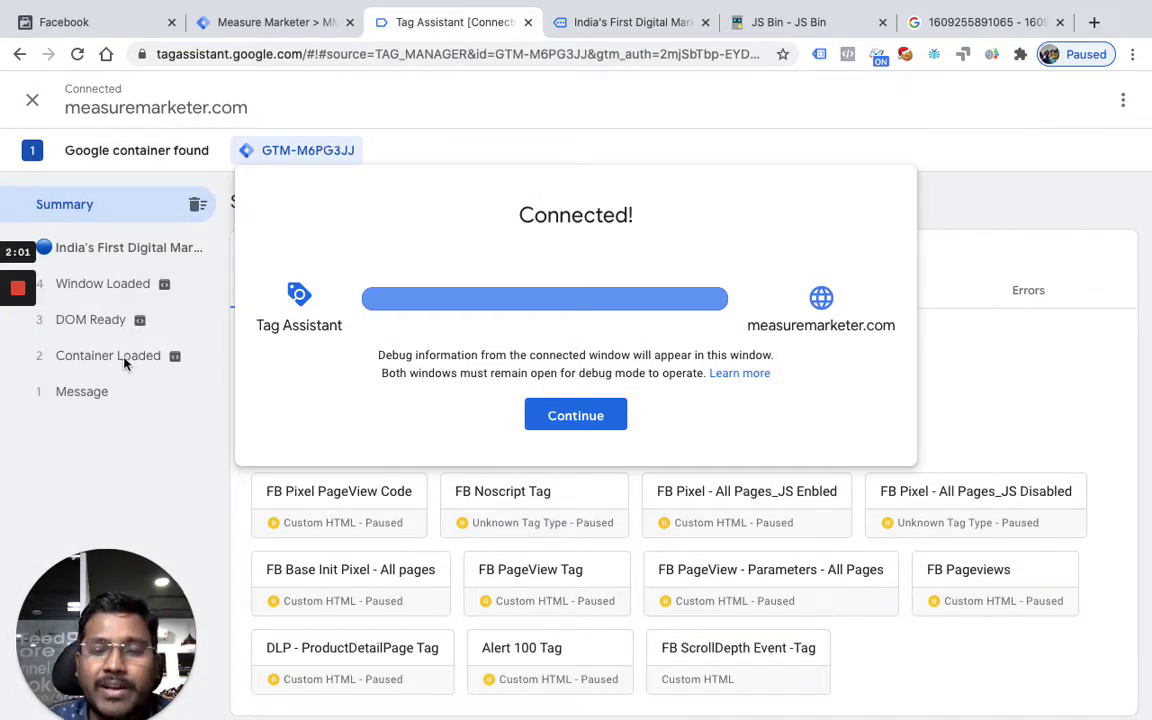
{"action": "left_click", "coordinate": [560, 415]}
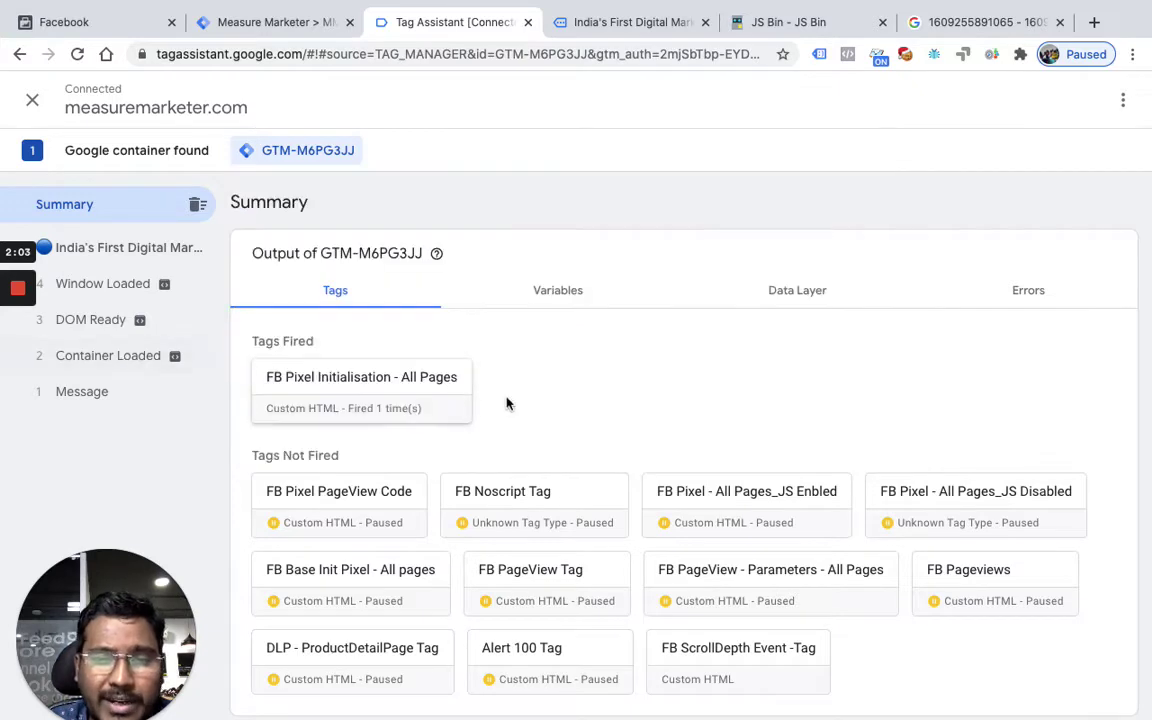
Review the Container Loaded, DOM Ready and Window Loaded events in Tag Assistant while waiting for the timer to fire.
{"action": "left_click", "coordinate": [126, 354]}
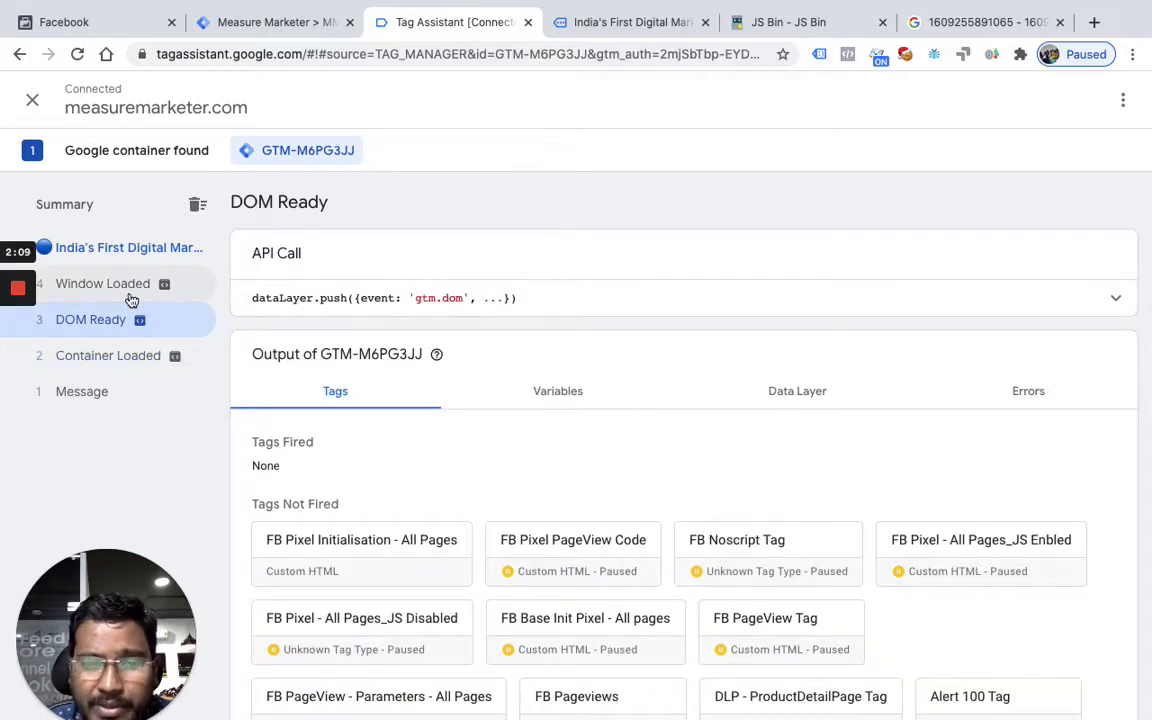
{"action": "left_click", "coordinate": [129, 297]}
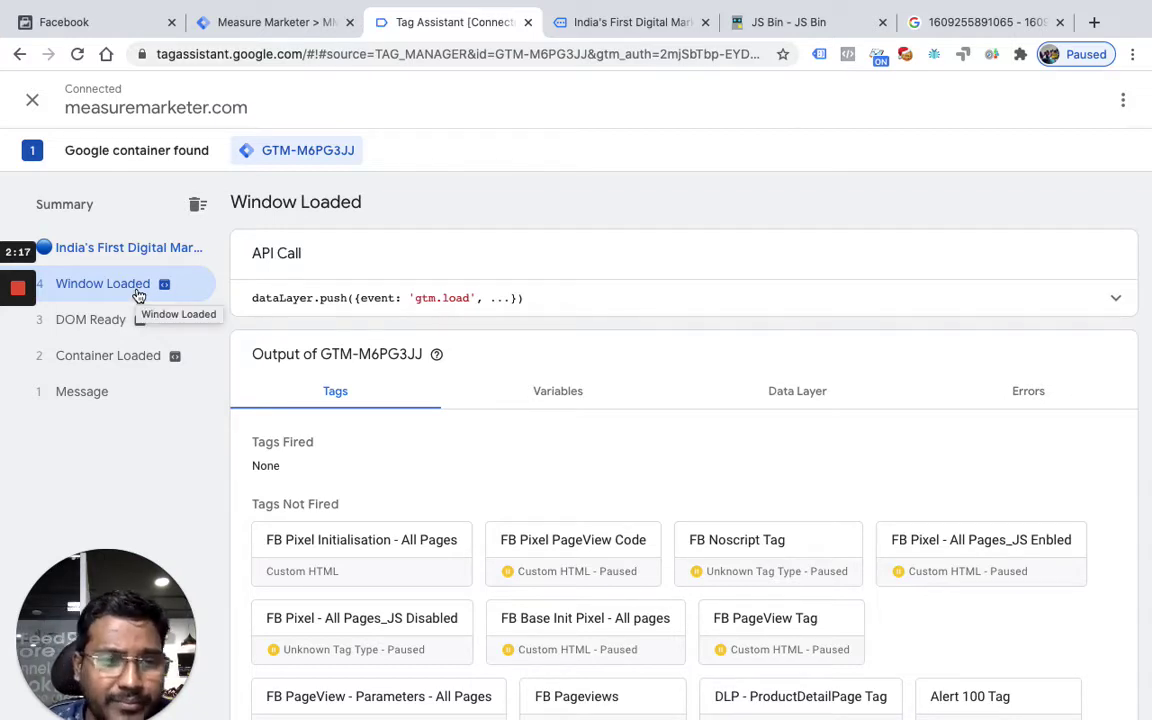
{"action": "mouse_move", "coordinate": [131, 290]}
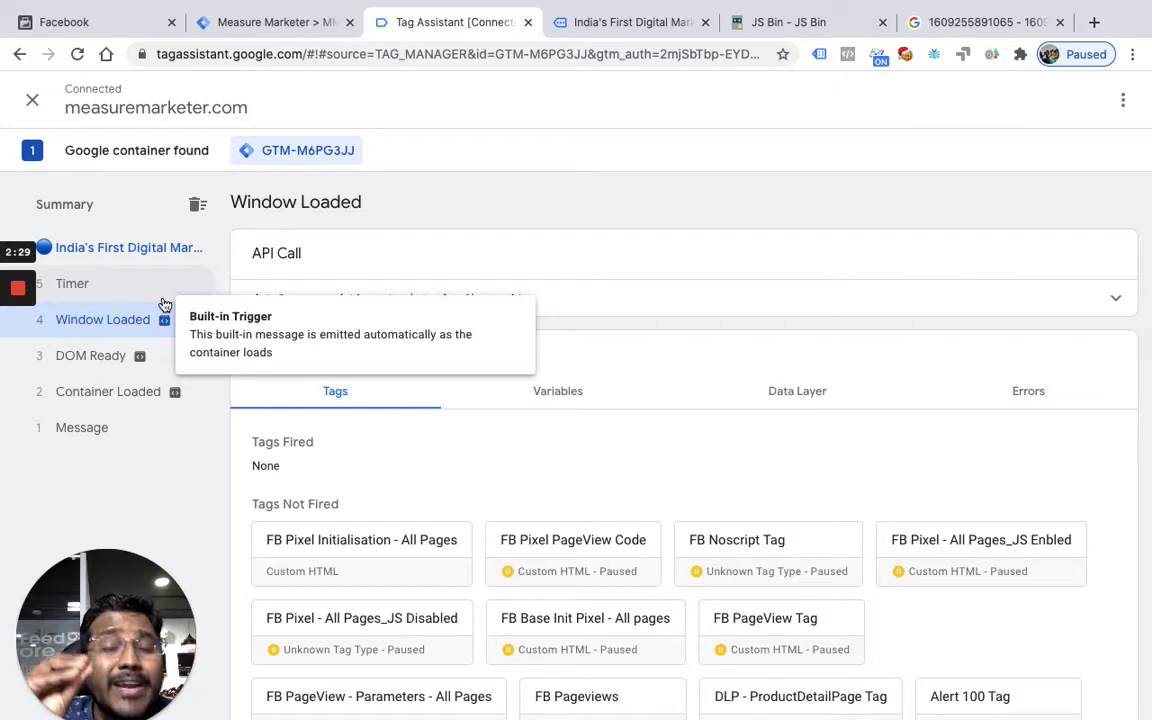
Open the first Timer event and expand its API call to examine the timer event number and interval.
{"action": "left_click", "coordinate": [100, 280]}
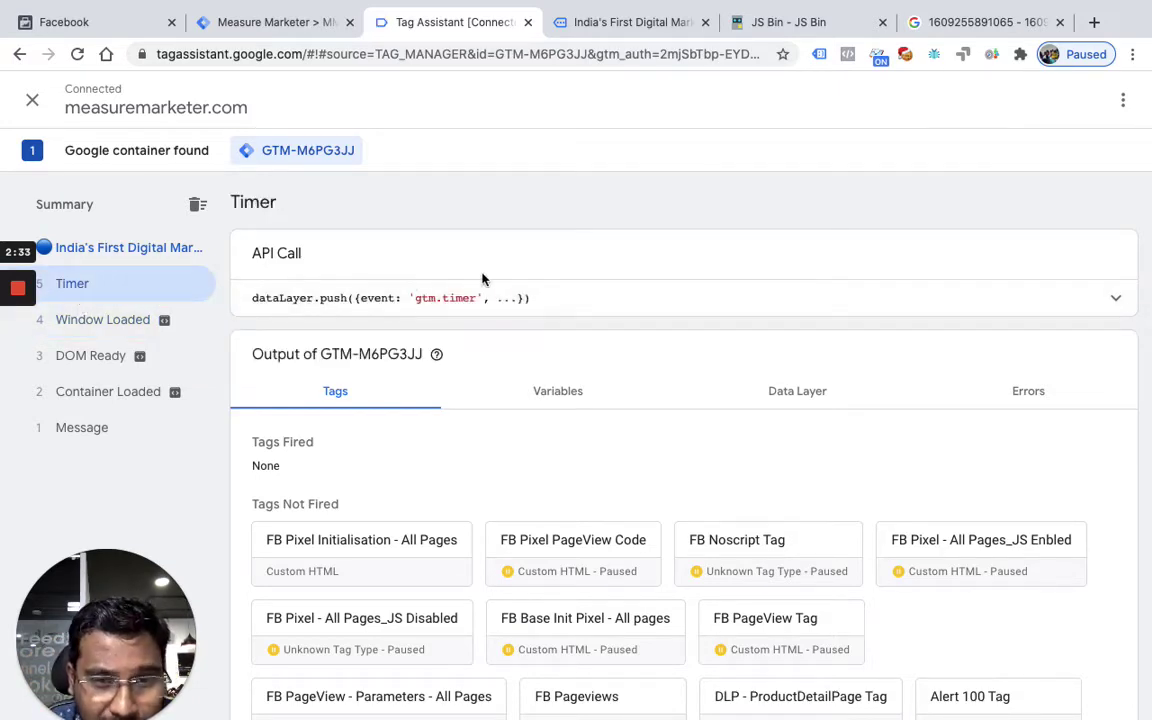
{"action": "left_click", "coordinate": [1115, 298]}
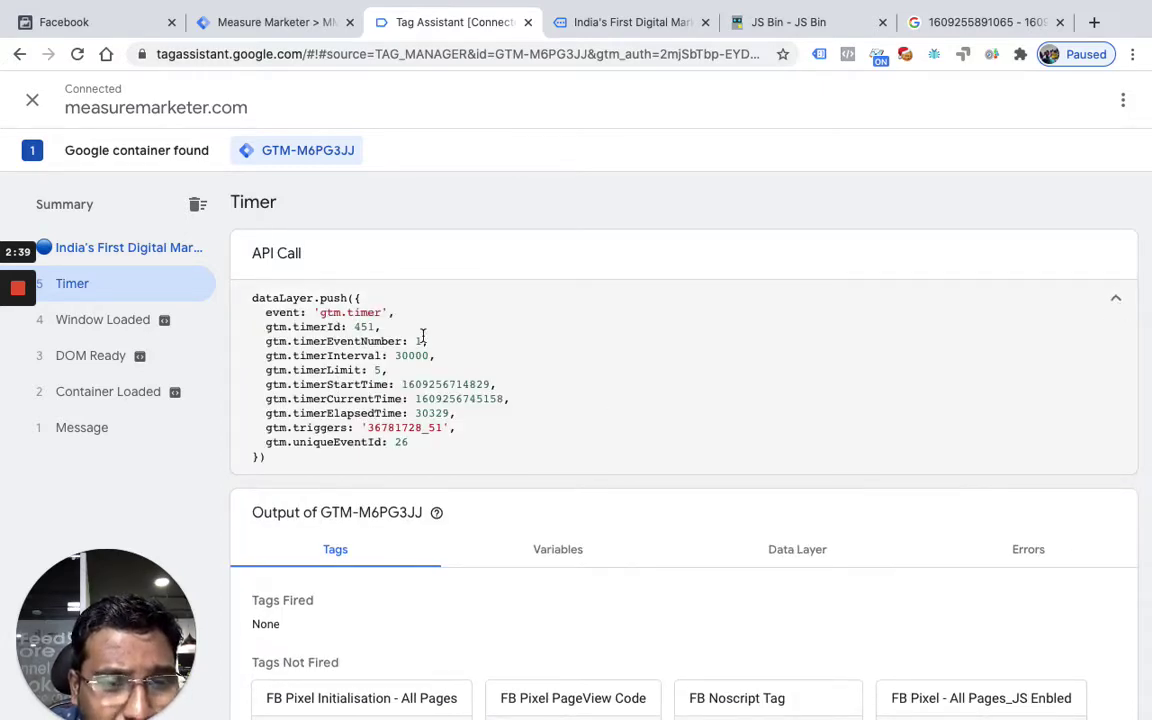
{"action": "double_click", "coordinate": [416, 341]}
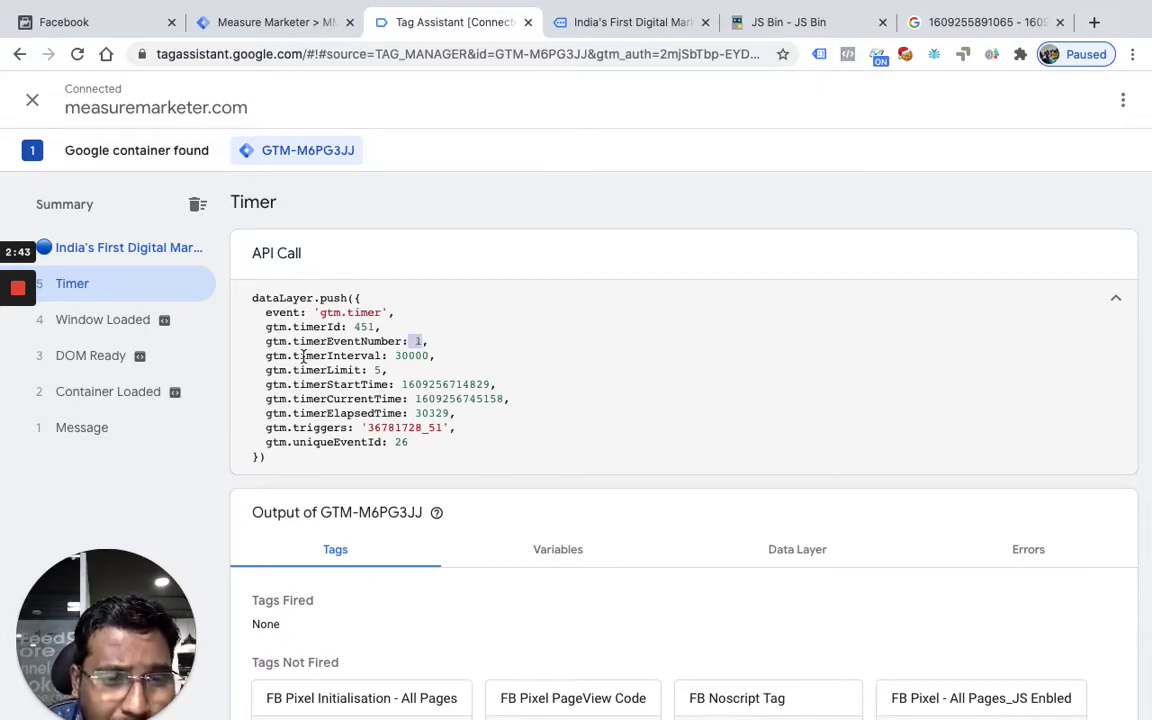
{"action": "double_click", "coordinate": [416, 357]}
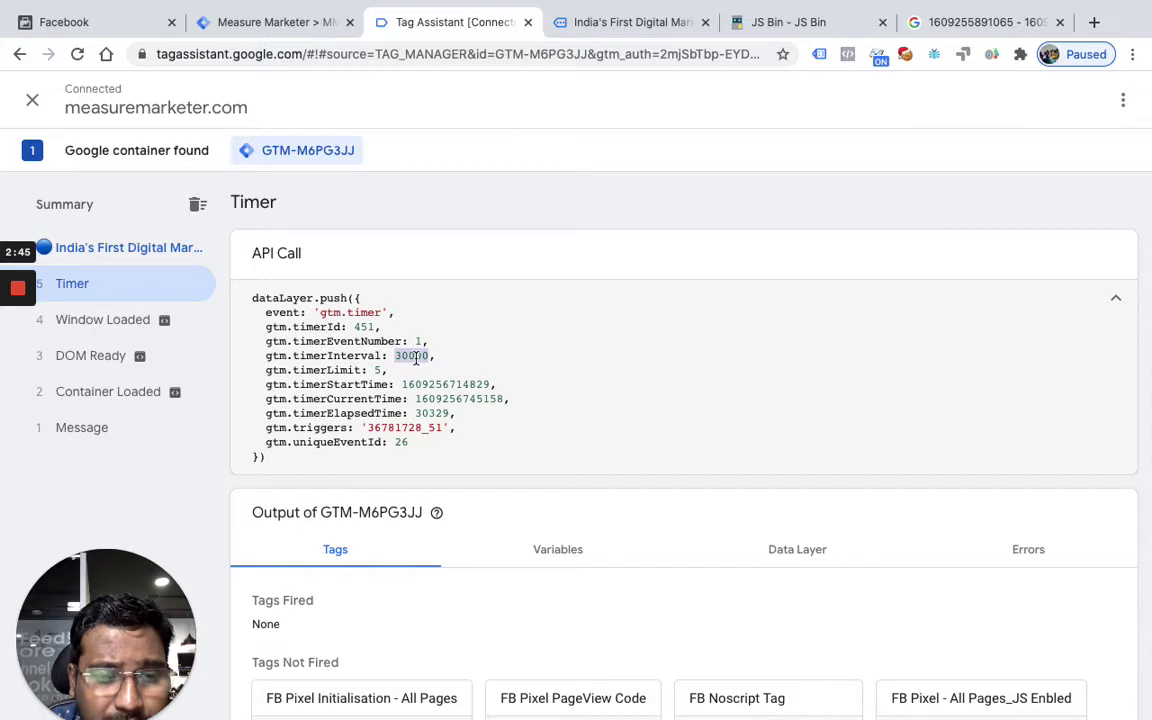
{"action": "left_click", "coordinate": [301, 352]}
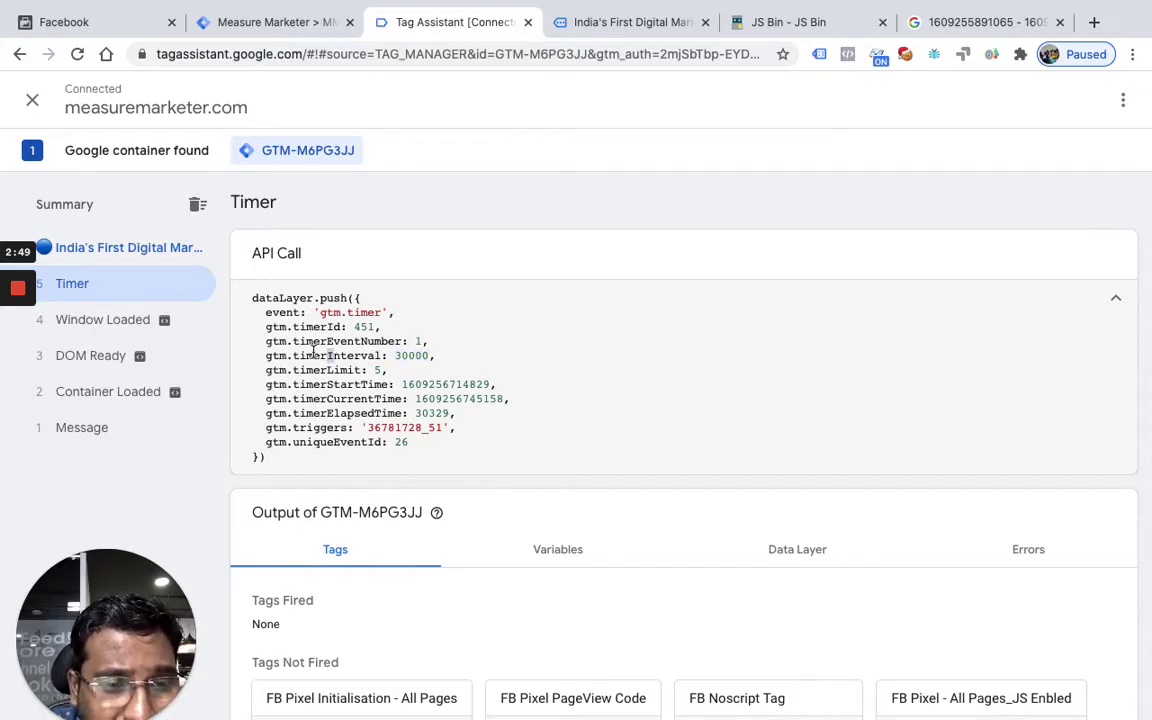
{"action": "left_click", "coordinate": [328, 341]}
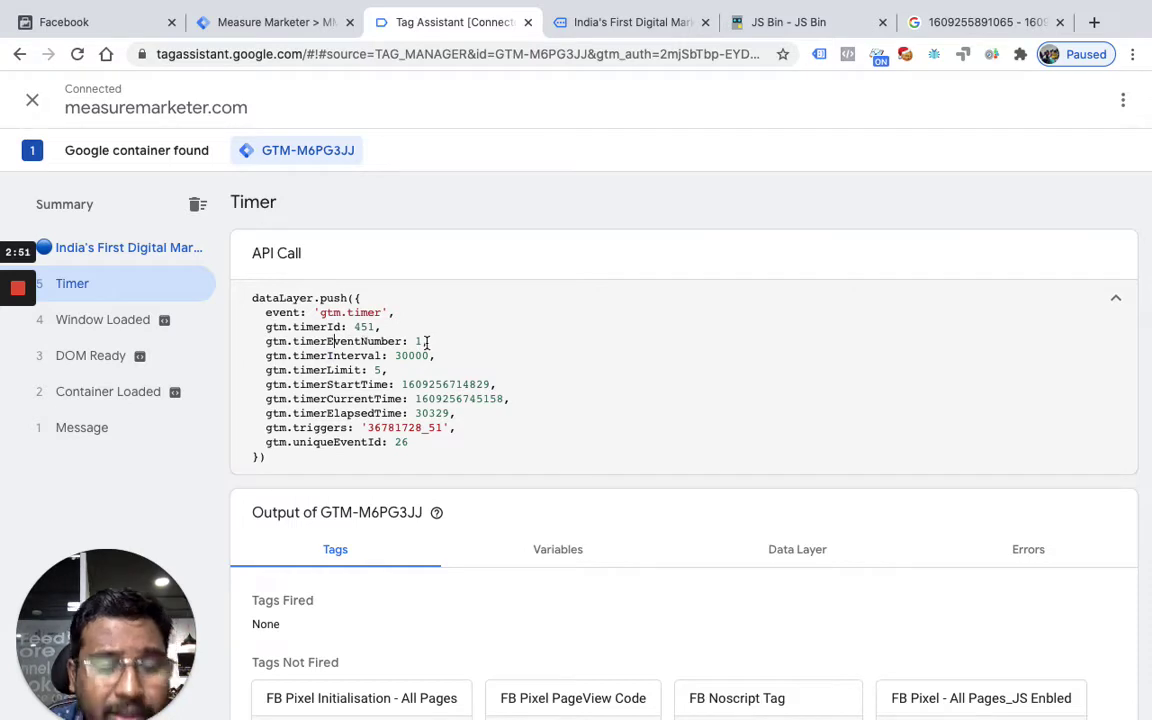
{"action": "left_click_drag", "start_coordinate": [427, 341], "coordinate": [412, 343]}
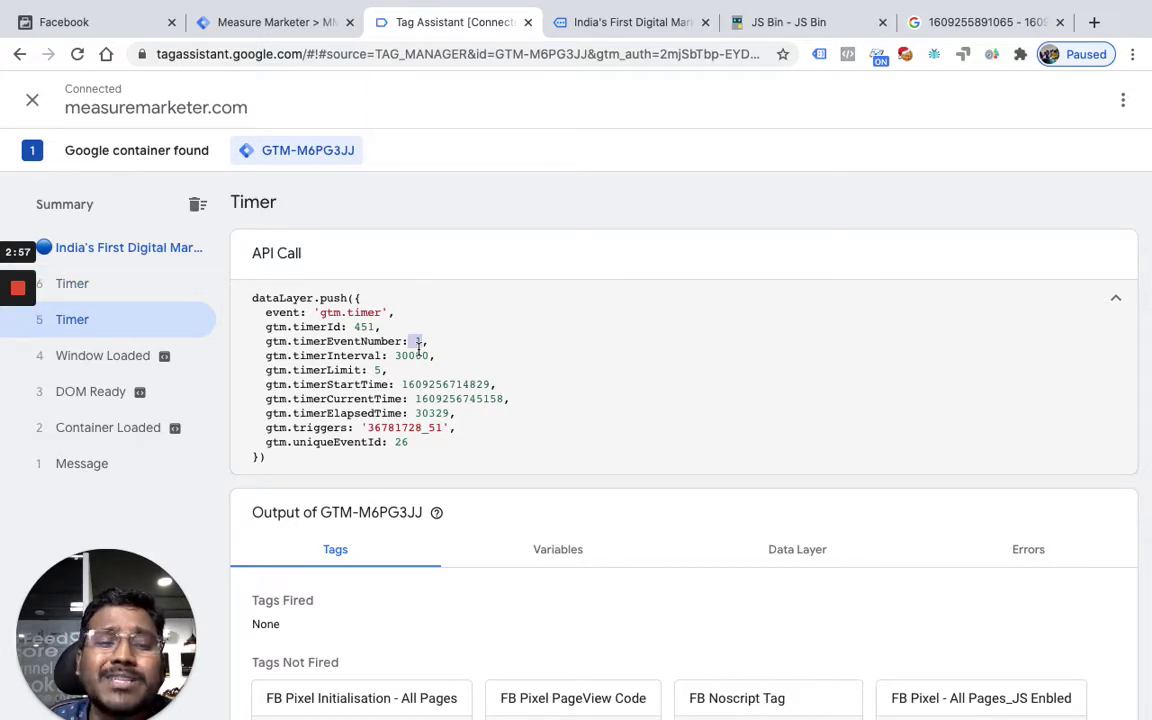
Open the second Timer event and examine its data layer keys, including gtm.timerEventNumber and gtm.timerInterval.
{"action": "left_click", "coordinate": [106, 289]}
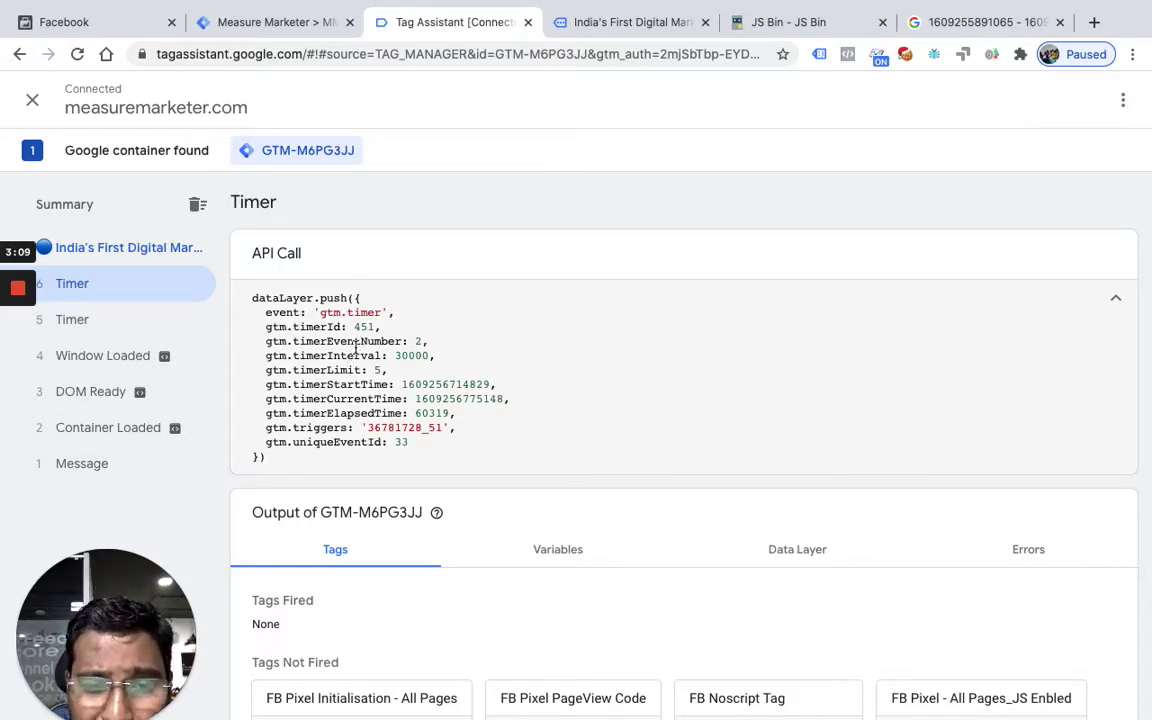
{"action": "left_click_drag", "start_coordinate": [393, 341], "coordinate": [406, 341]}
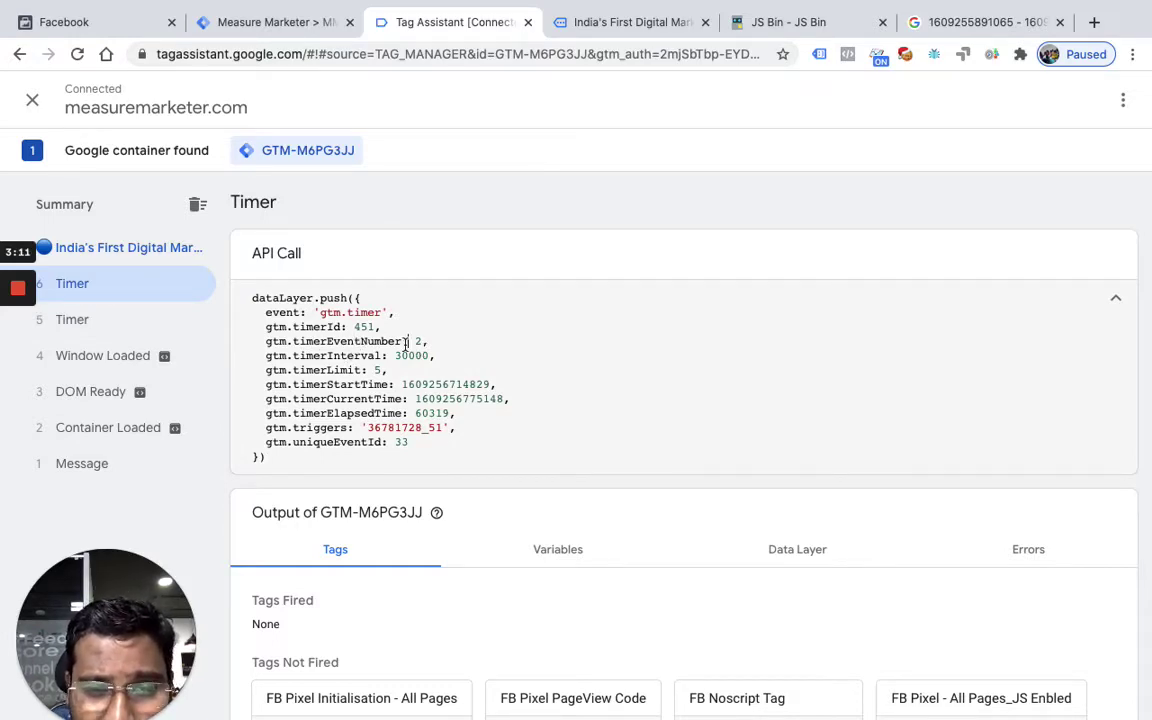
{"action": "left_click_drag", "start_coordinate": [273, 340], "coordinate": [272, 341]}
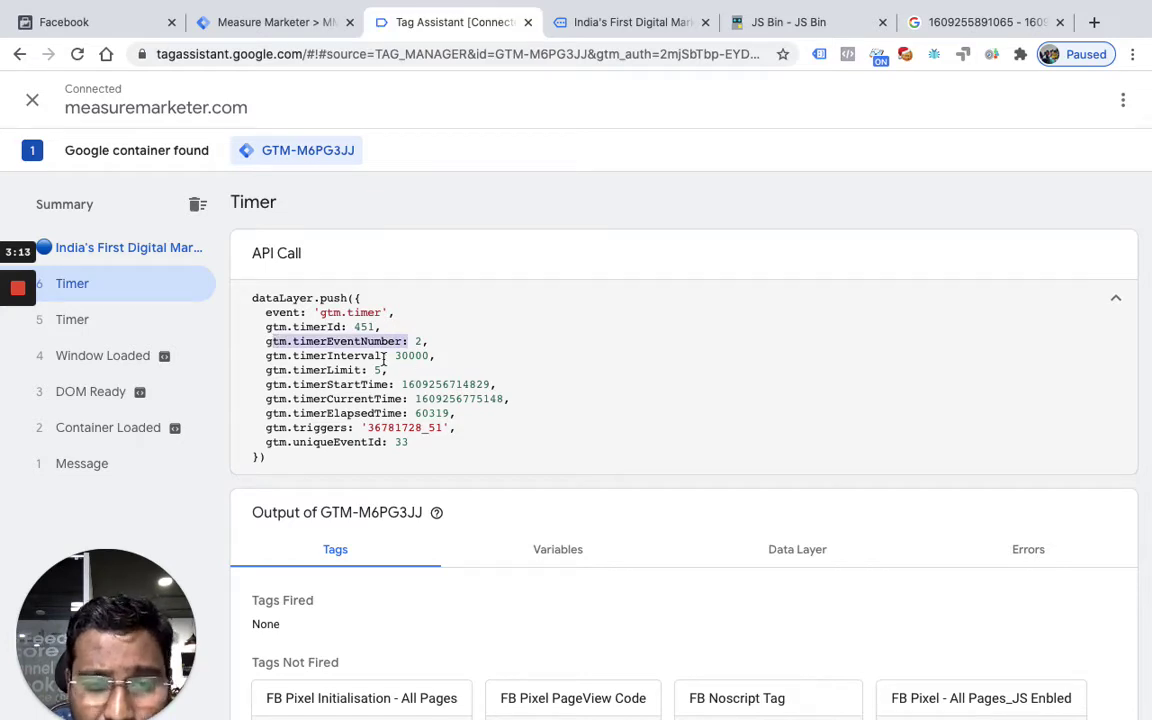
{"action": "left_click_drag", "start_coordinate": [384, 356], "coordinate": [264, 357]}
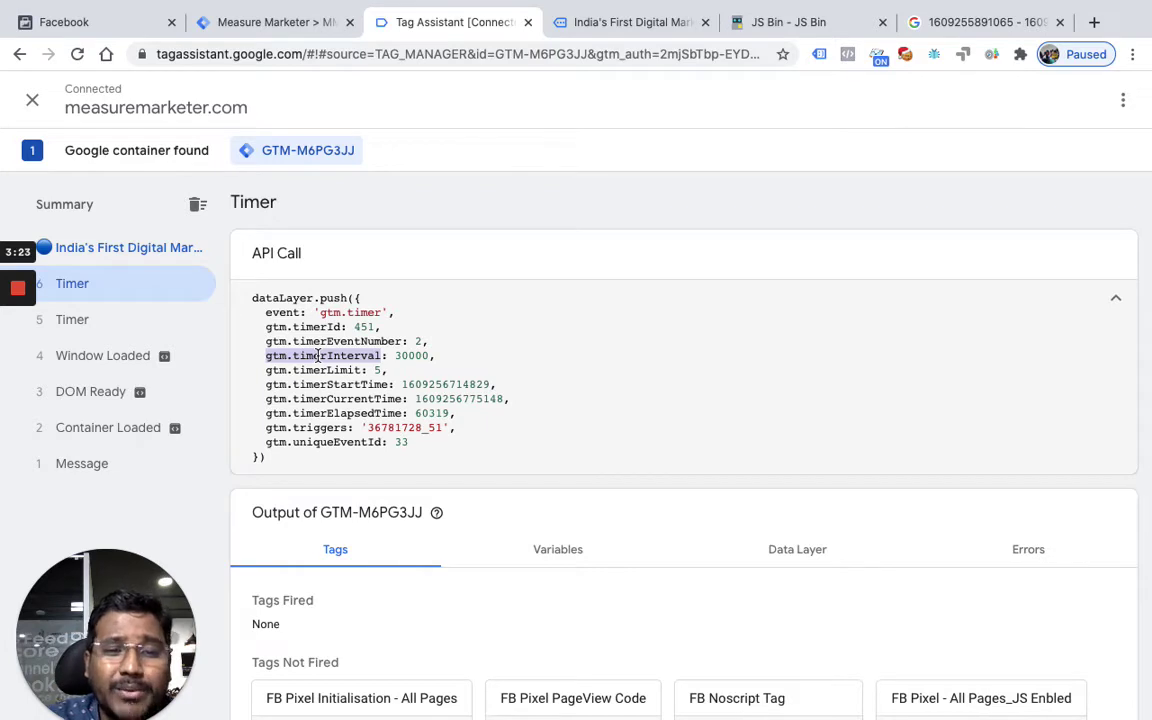
{"action": "left_click", "coordinate": [259, 312]}
{"action": "left_click", "coordinate": [409, 441], "text": "shift"}
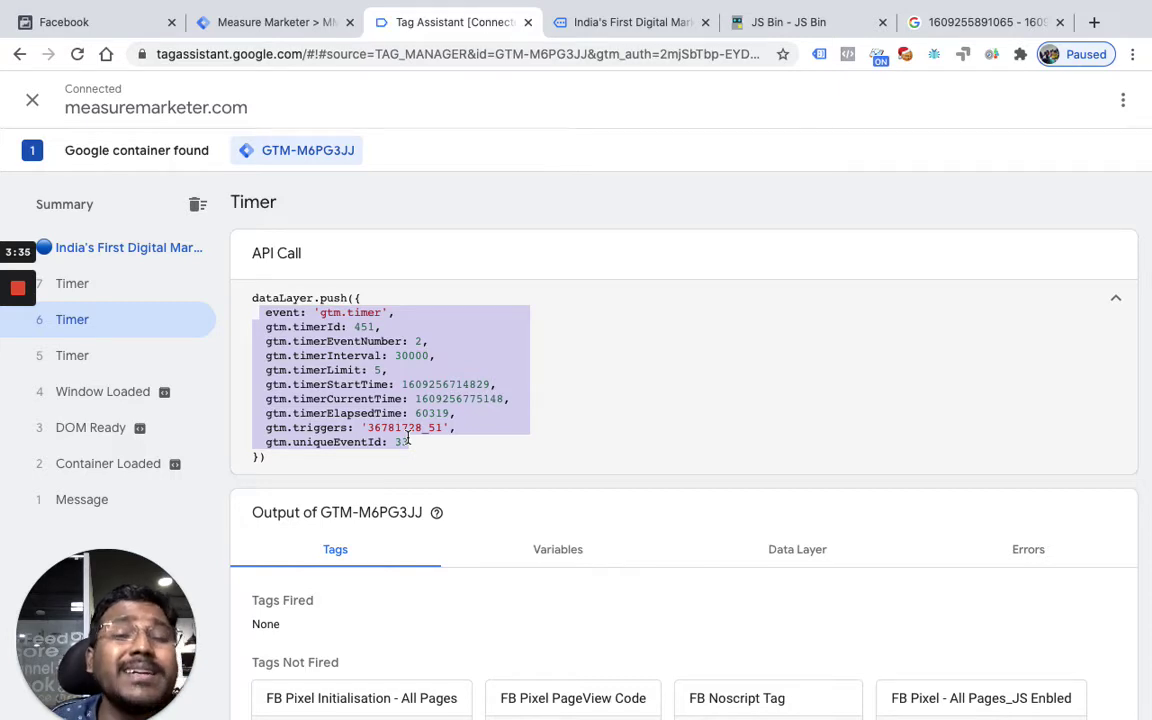
{"action": "double_click", "coordinate": [349, 357]}
{"action": "double_click", "coordinate": [411, 356]}
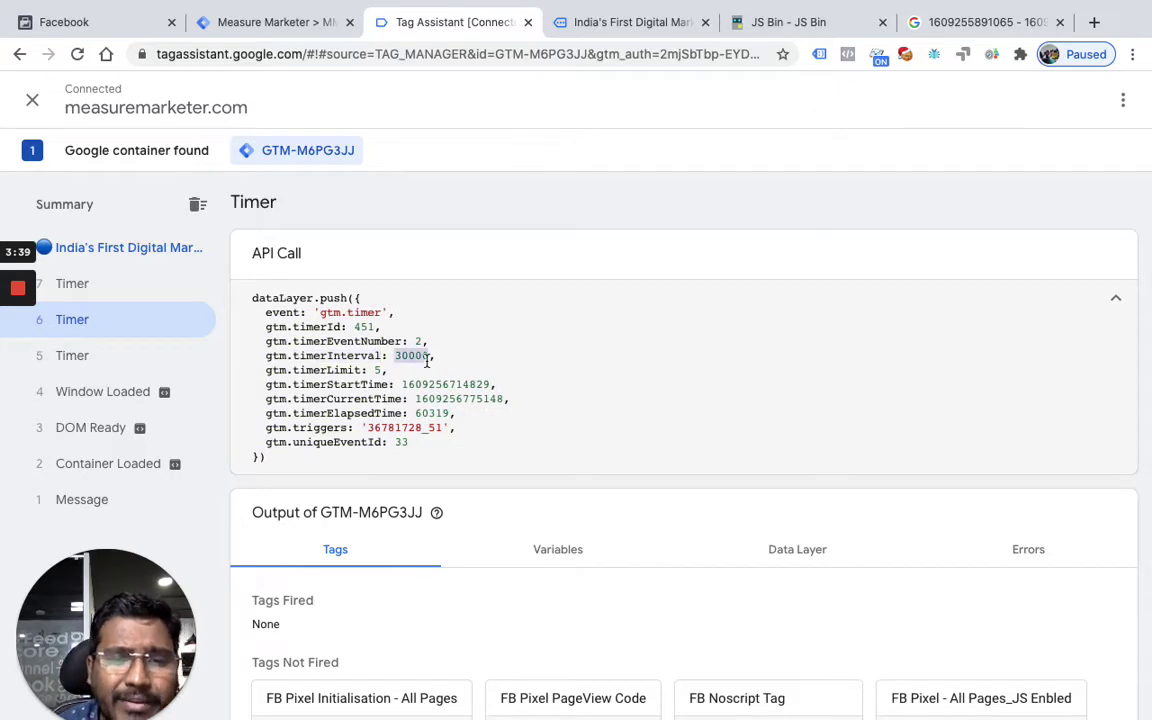
{"action": "double_click", "coordinate": [320, 357]}
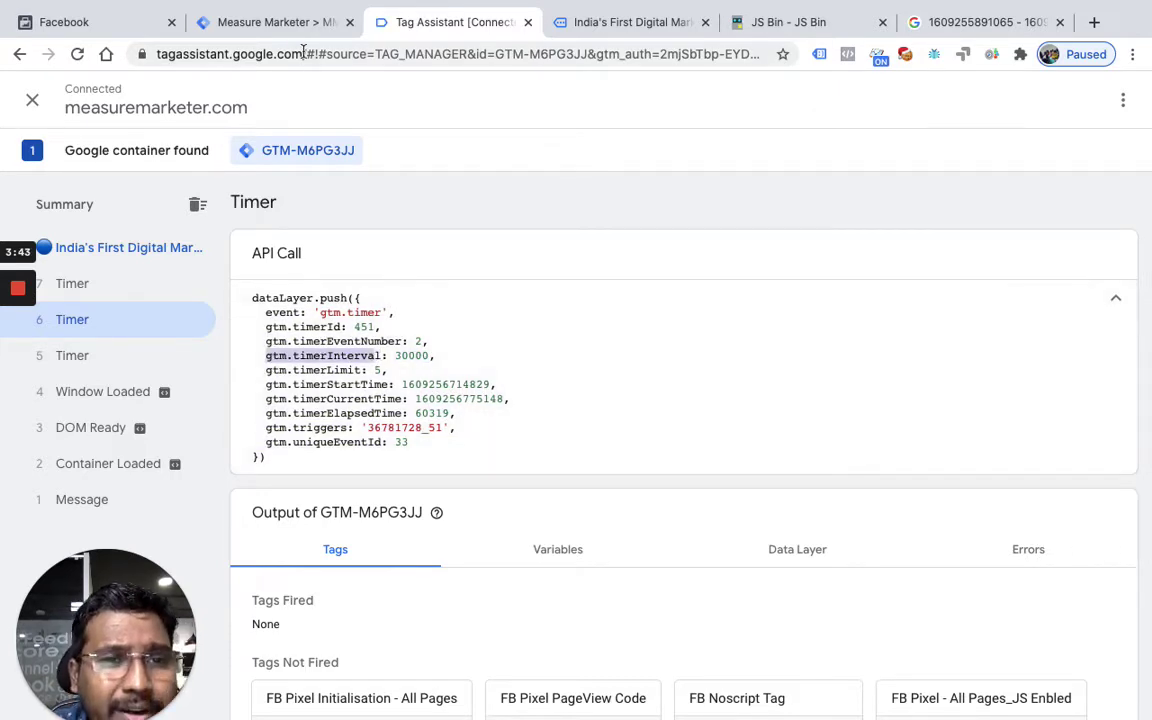
Open the container's Variables page in Tag Manager, also checking the third Timer event's data in Tag Assistant.
{"action": "left_click", "coordinate": [289, 24]}
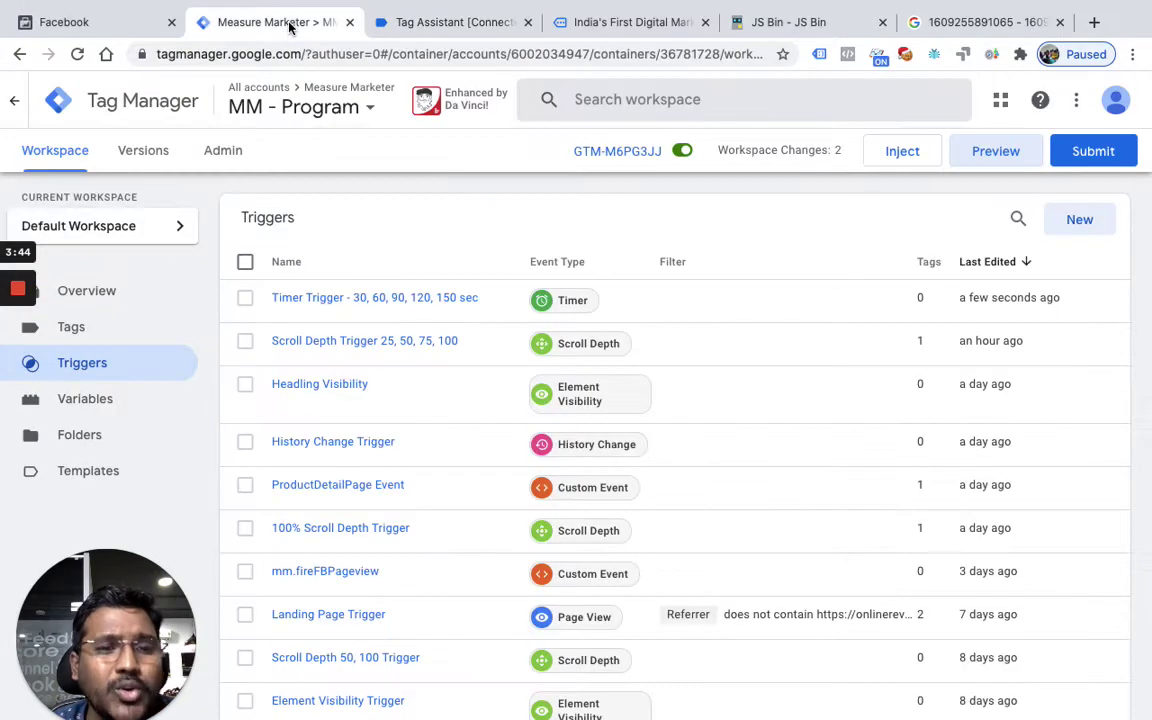
{"action": "left_click", "coordinate": [86, 404]}
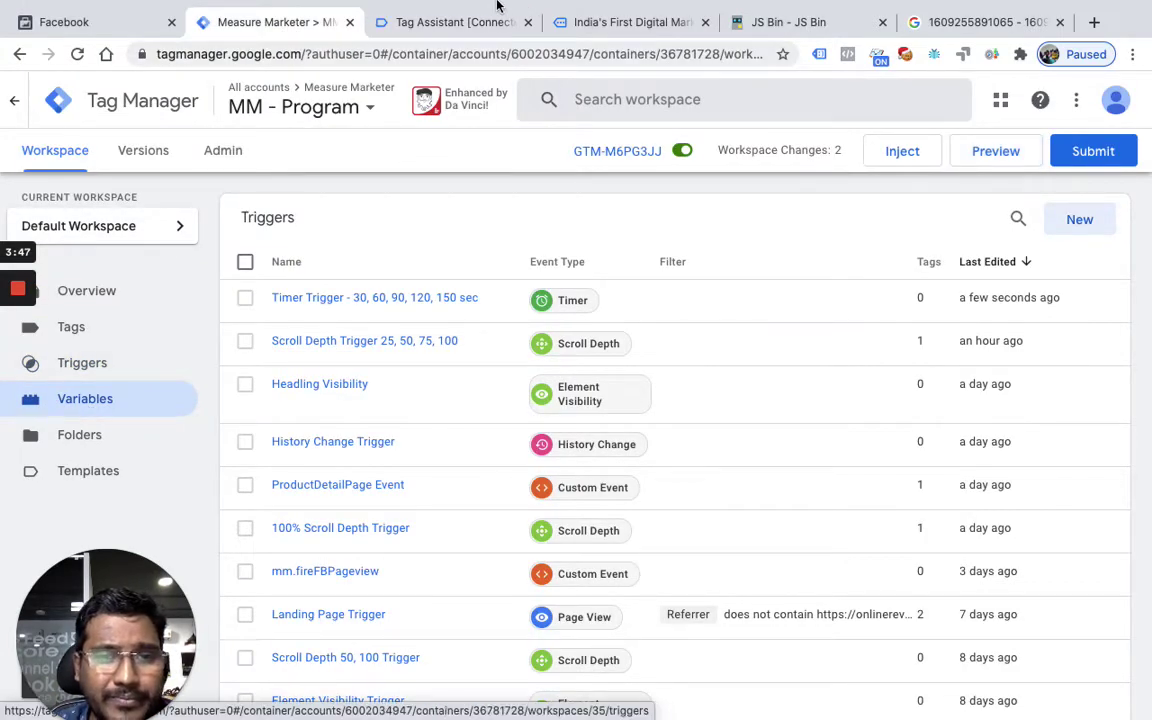
{"action": "left_click", "coordinate": [458, 22]}
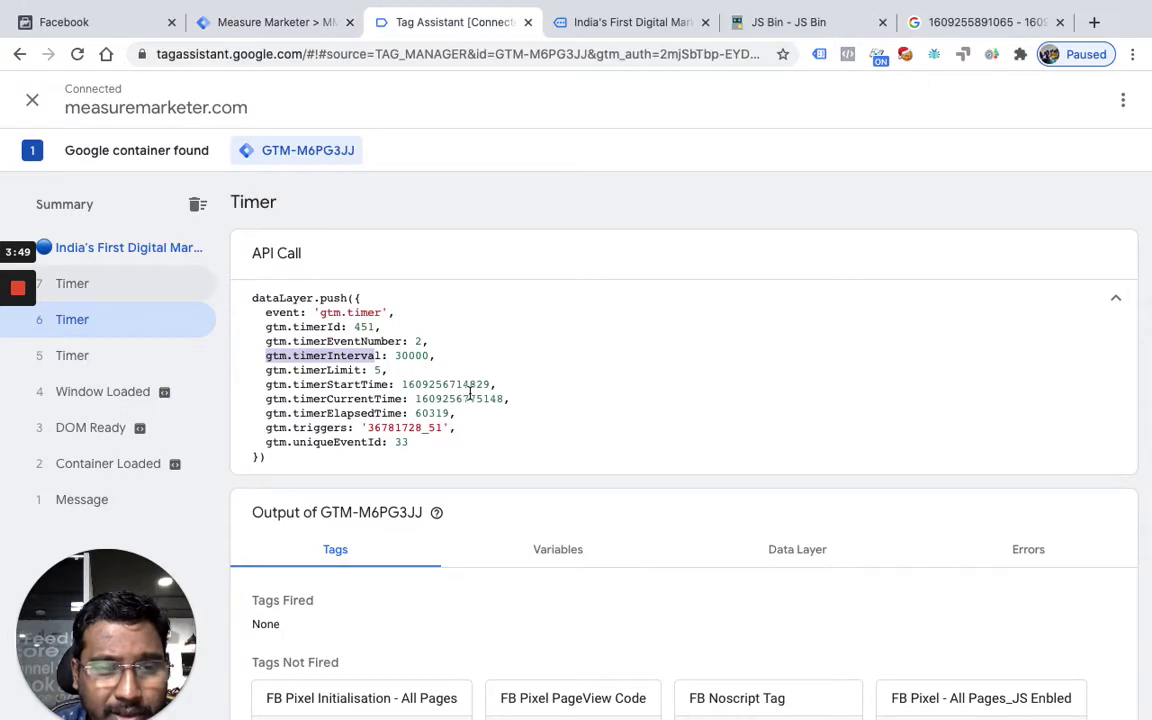
{"action": "left_click", "coordinate": [87, 285]}
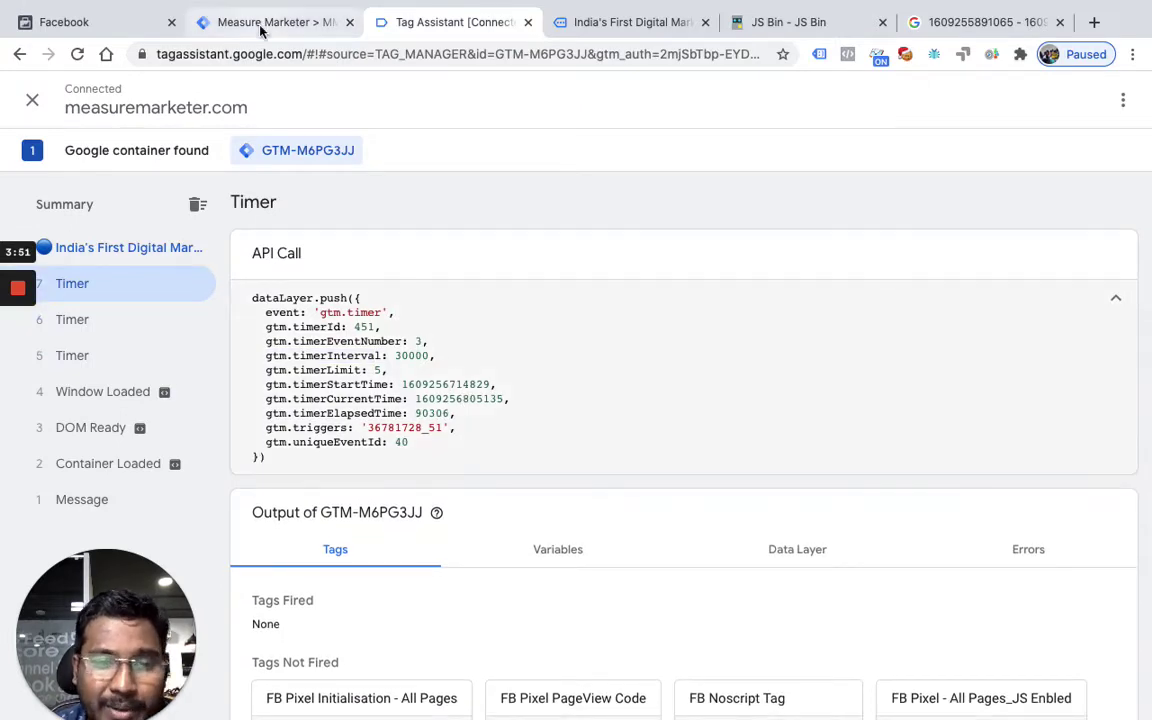
{"action": "left_click", "coordinate": [258, 24]}
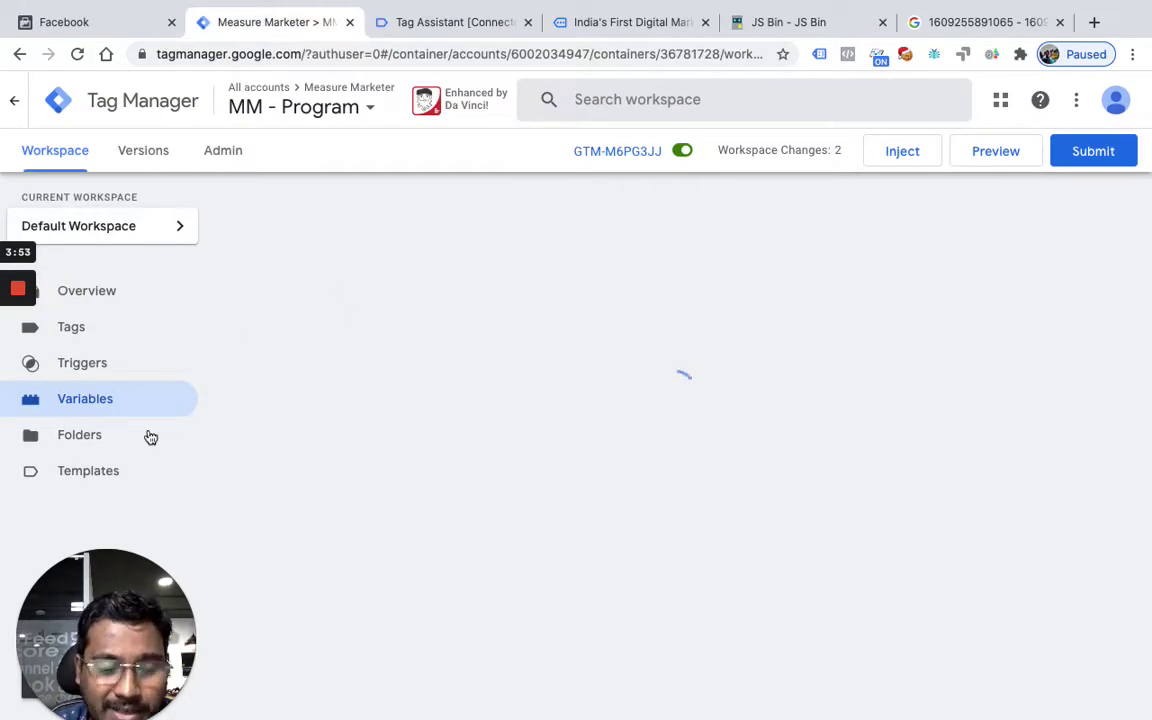
Open the user-defined variable DLV - gtm.timerEventNumber, compare its data layer name with the third Timer event's API call in Tag Assistant, and close it.
{"action": "scroll", "coordinate": [806, 496], "scroll_direction": "down", "scroll_amount": 2}
{"action": "scroll", "coordinate": [806, 496], "scroll_direction": "down", "scroll_amount": 15}
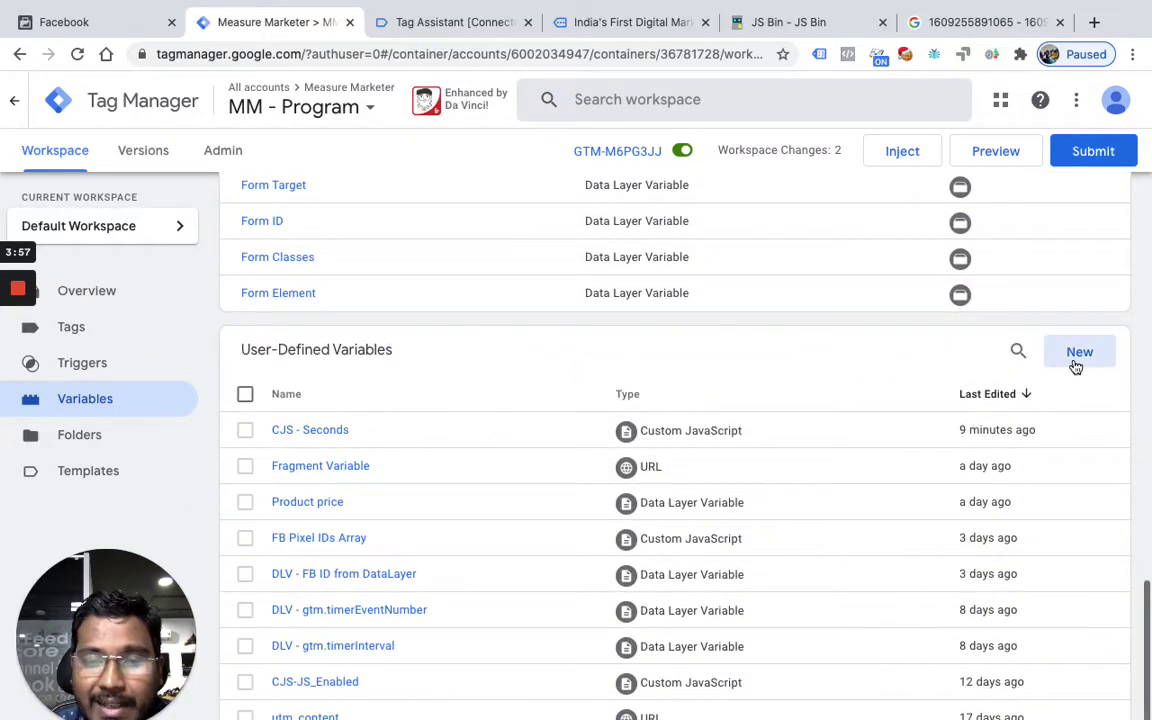
{"action": "scroll", "coordinate": [540, 625], "scroll_direction": "down", "scroll_amount": 2}
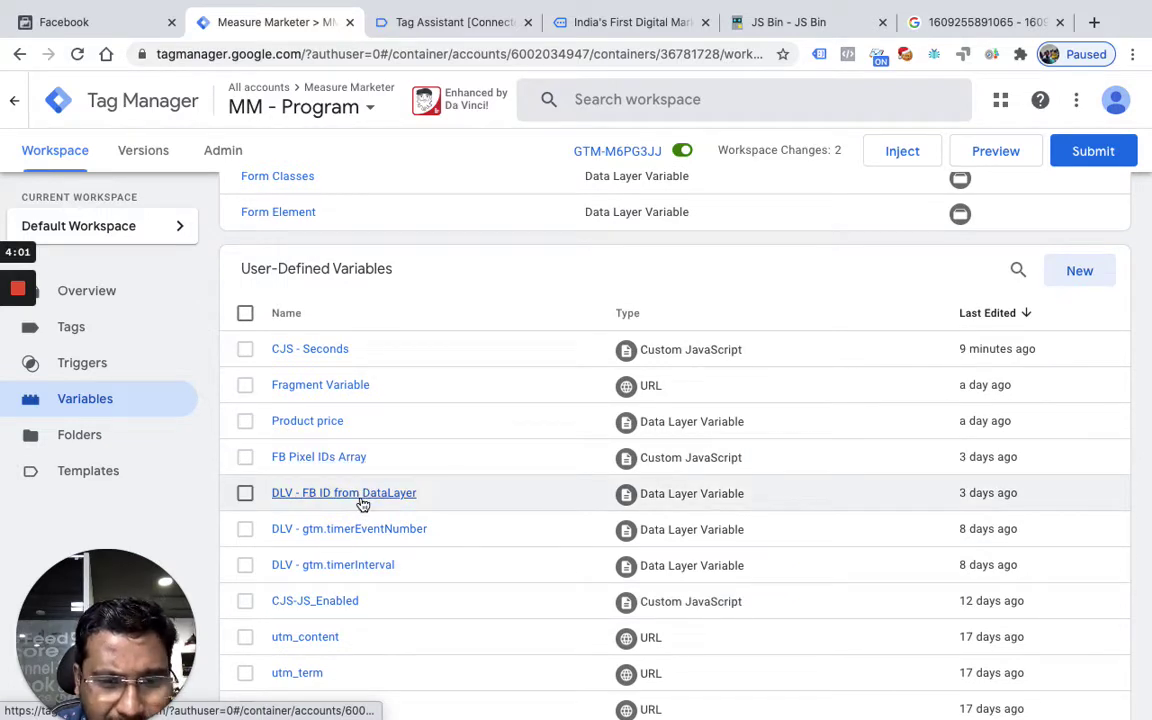
{"action": "left_click", "coordinate": [363, 530]}
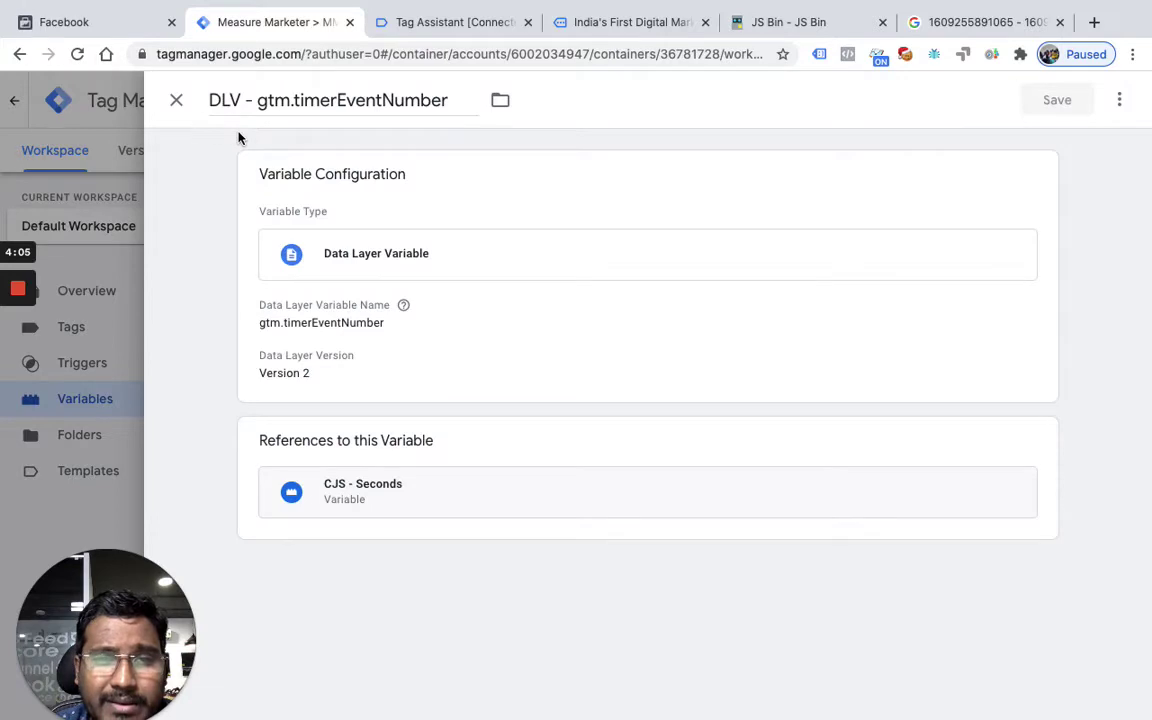
{"action": "left_click", "coordinate": [437, 24]}
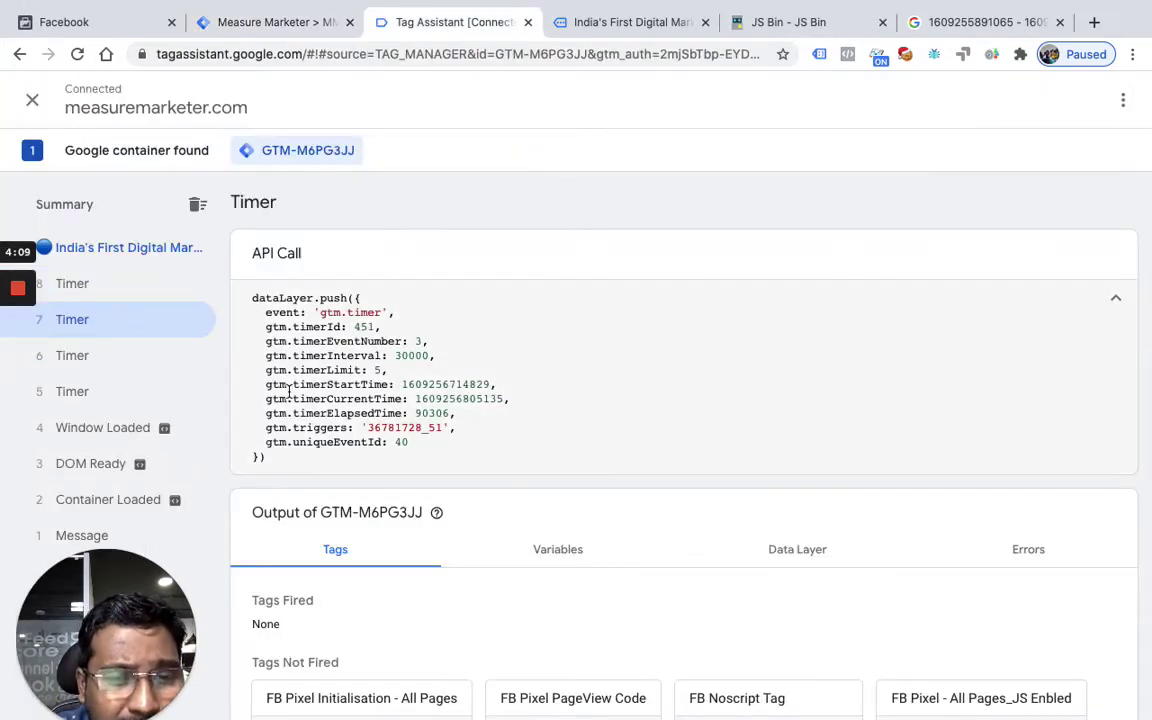
{"action": "double_click", "coordinate": [387, 341]}
{"action": "left_click", "coordinate": [270, 22]}
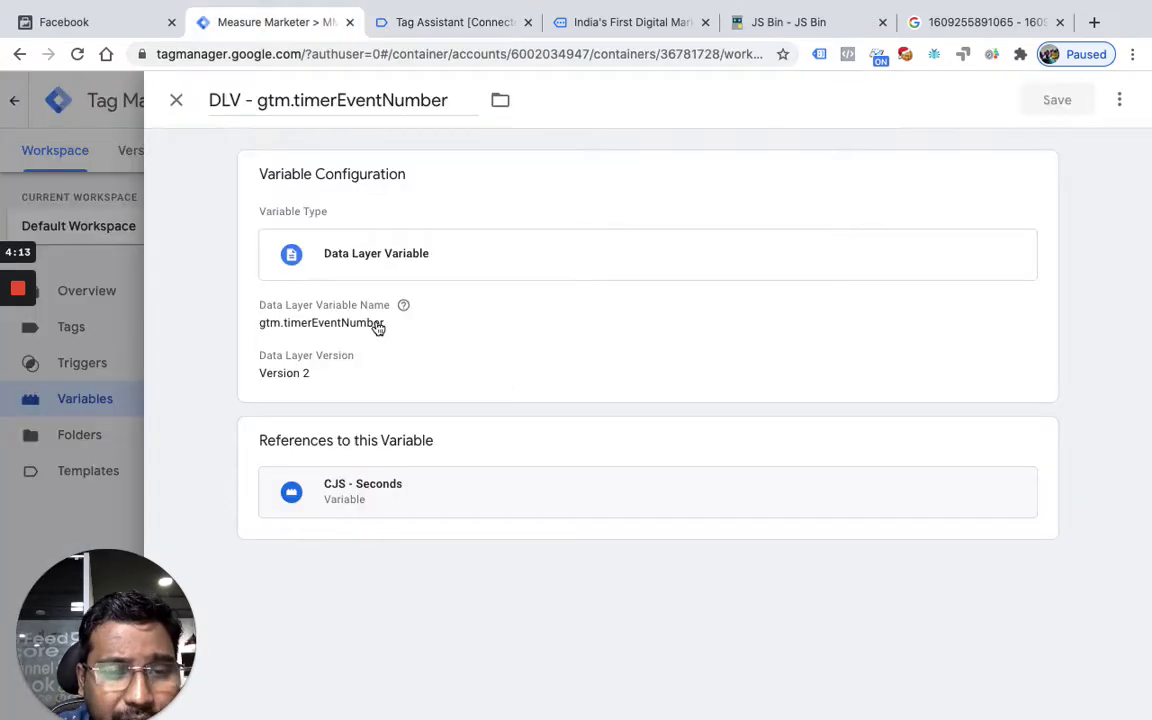
{"action": "left_click", "coordinate": [422, 26]}
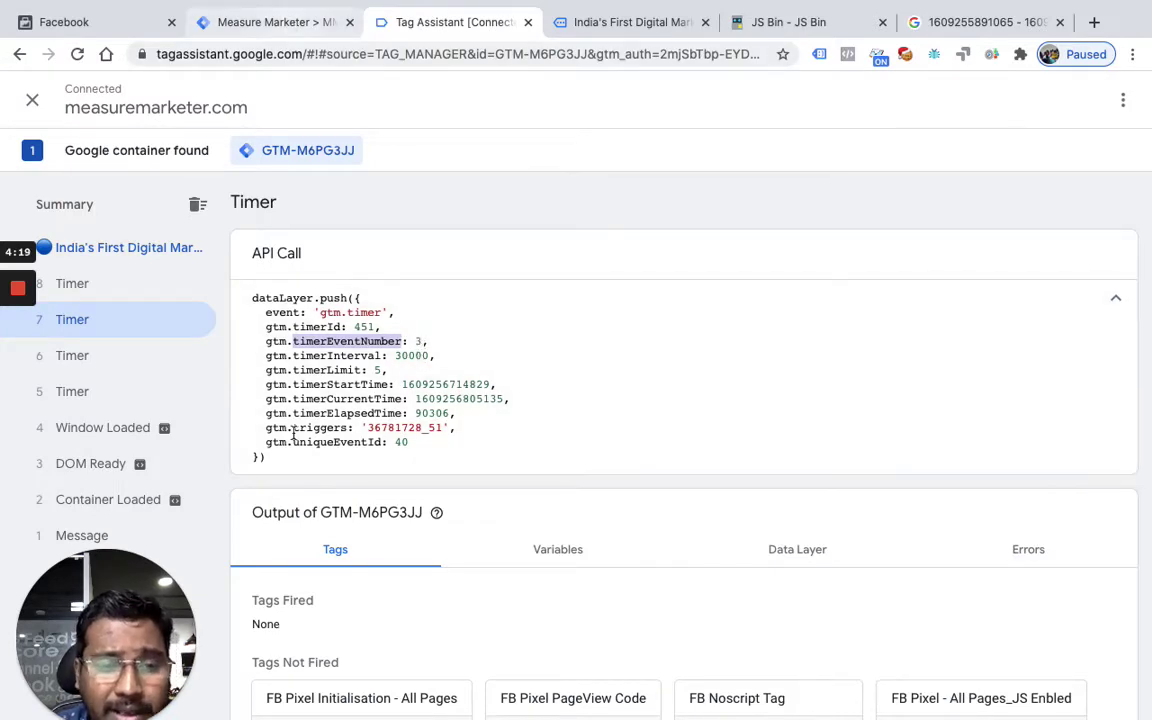
{"action": "left_click", "coordinate": [262, 21]}
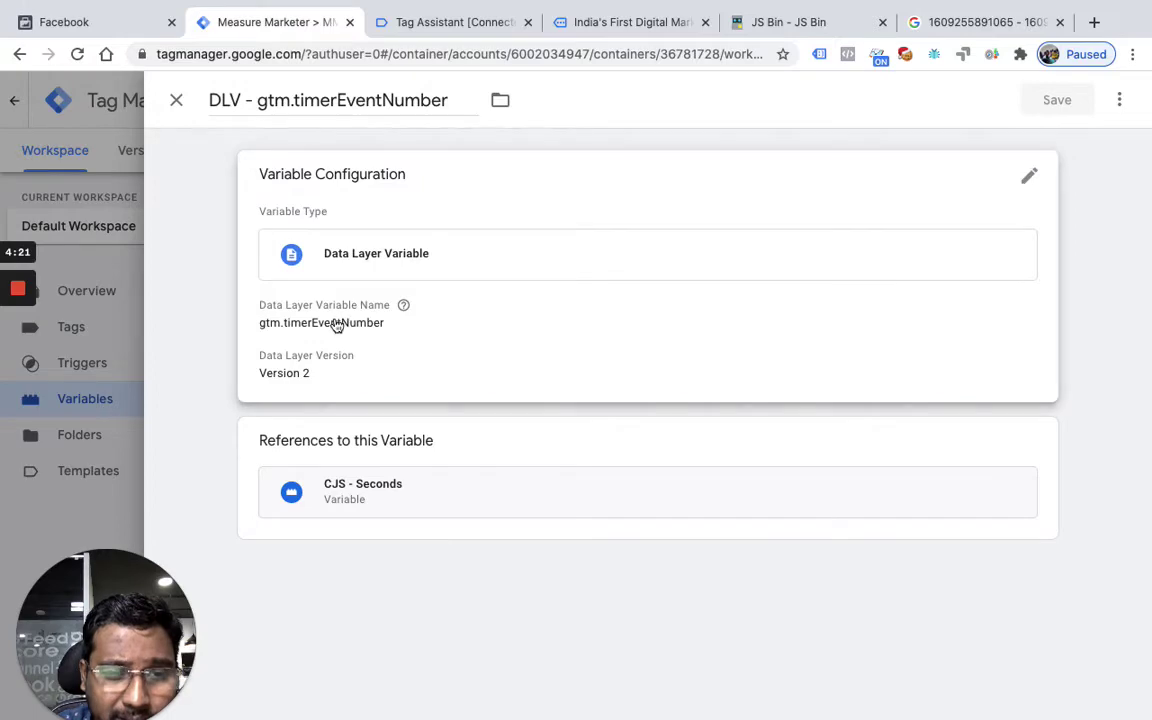
{"action": "left_click", "coordinate": [176, 101]}
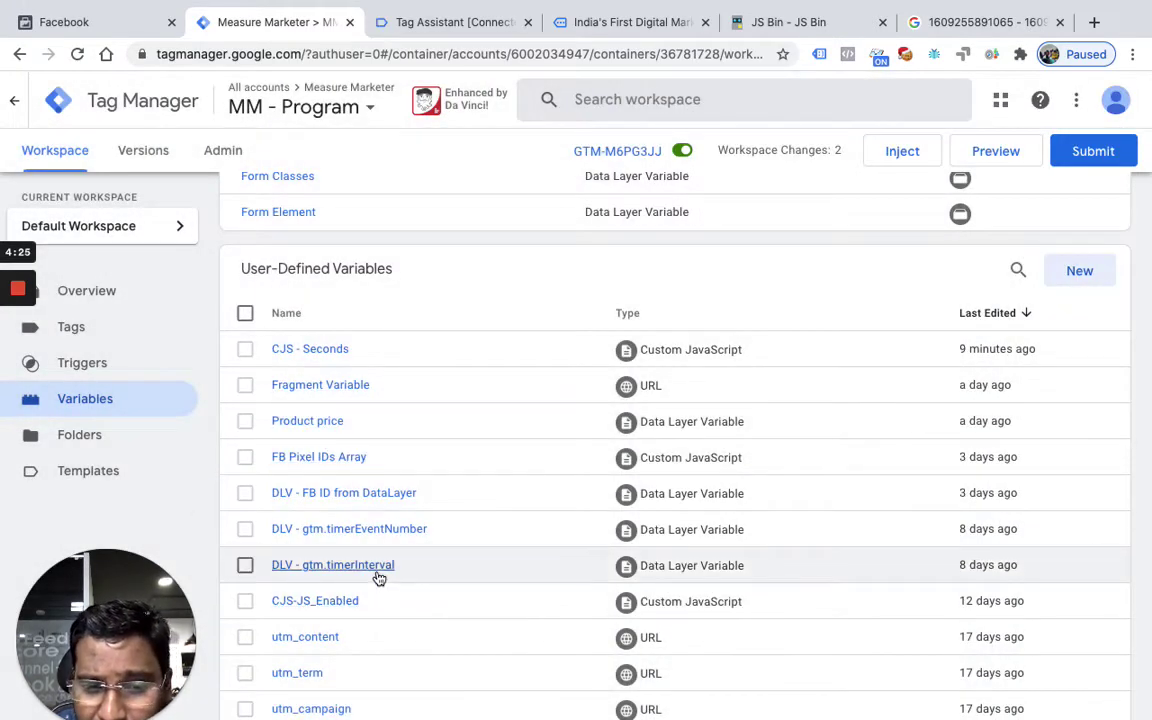
Open the DLV - gtm.timerInterval variable, examine its configuration and the Data Layer Variable type, and close it without changes.
{"action": "left_click", "coordinate": [378, 570]}
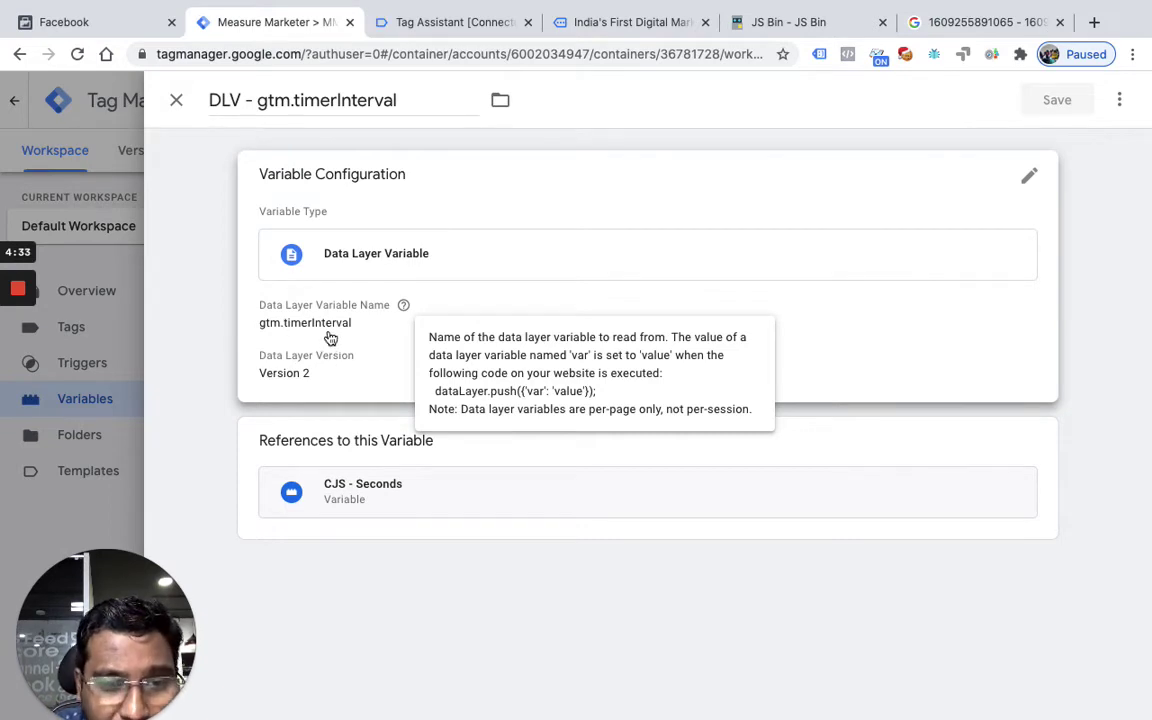
{"action": "left_click", "coordinate": [422, 262]}
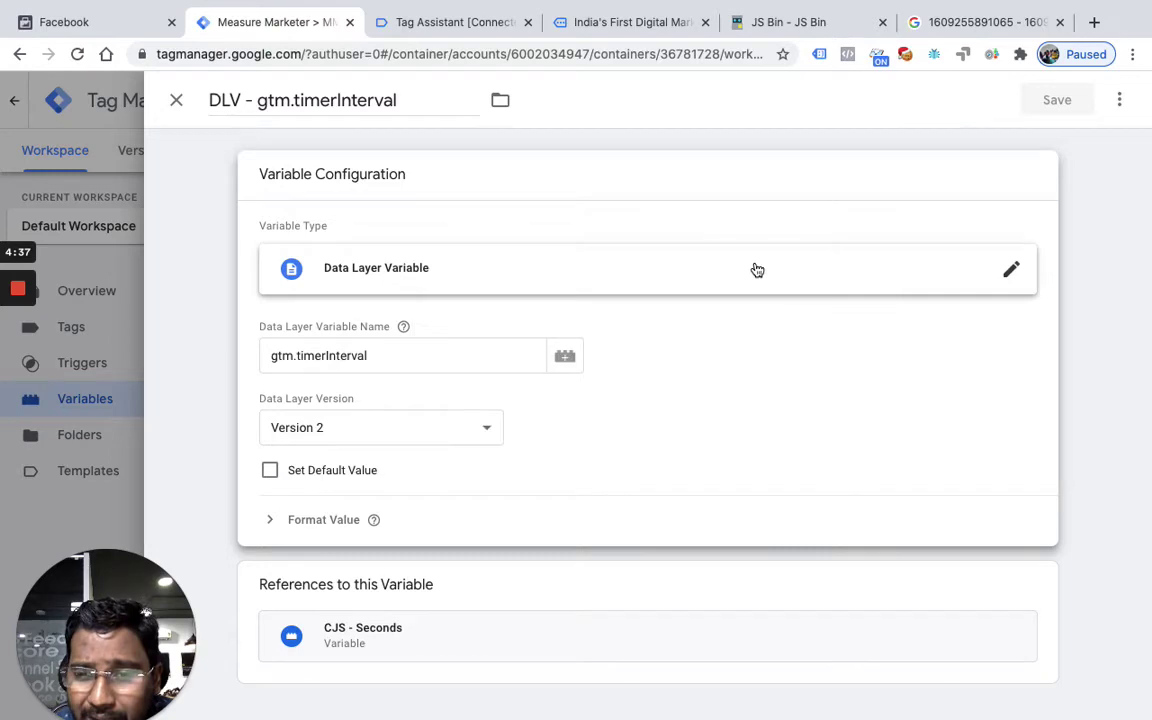
{"action": "left_click", "coordinate": [753, 267]}
{"action": "scroll", "coordinate": [790, 455], "scroll_direction": "down", "scroll_amount": 1}
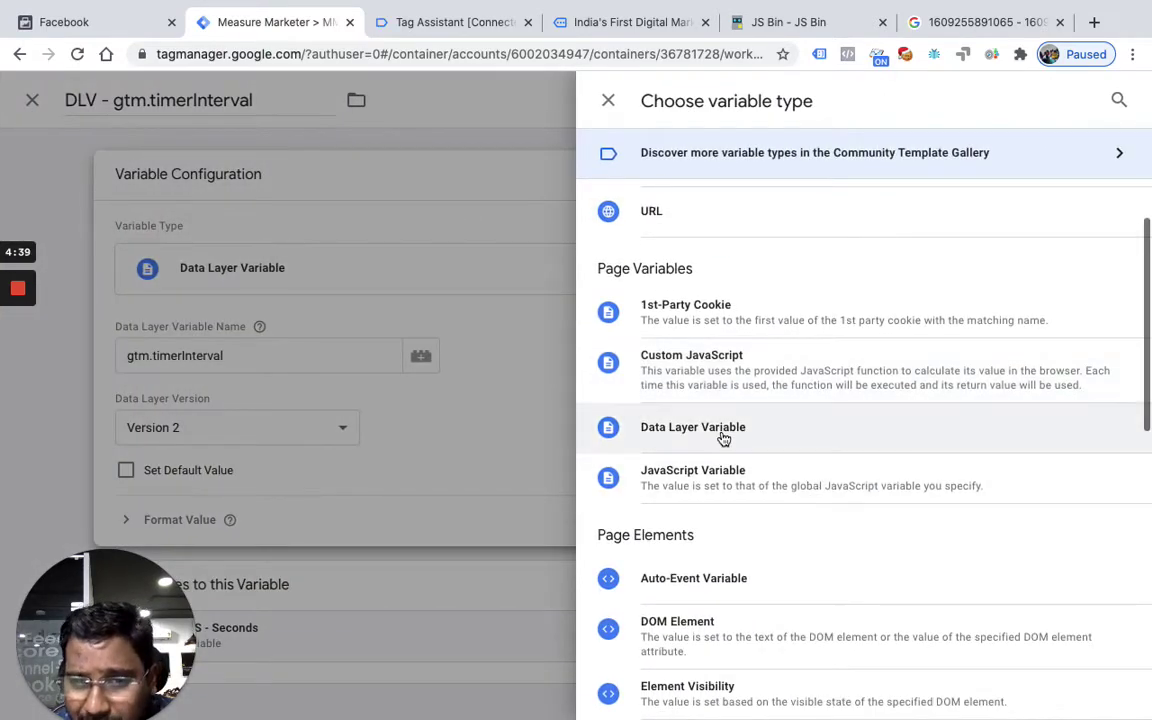
{"action": "left_click", "coordinate": [607, 102]}
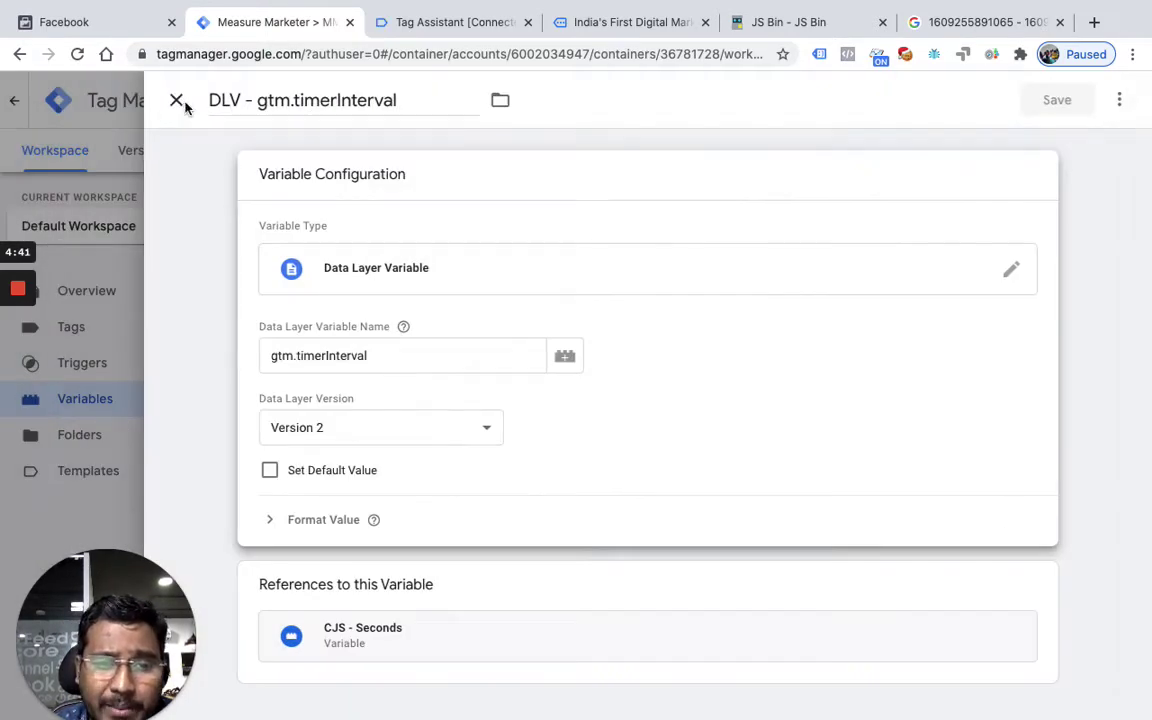
{"action": "left_click", "coordinate": [177, 103]}
{"action": "scroll", "coordinate": [320, 480], "scroll_direction": "up", "scroll_amount": 3}
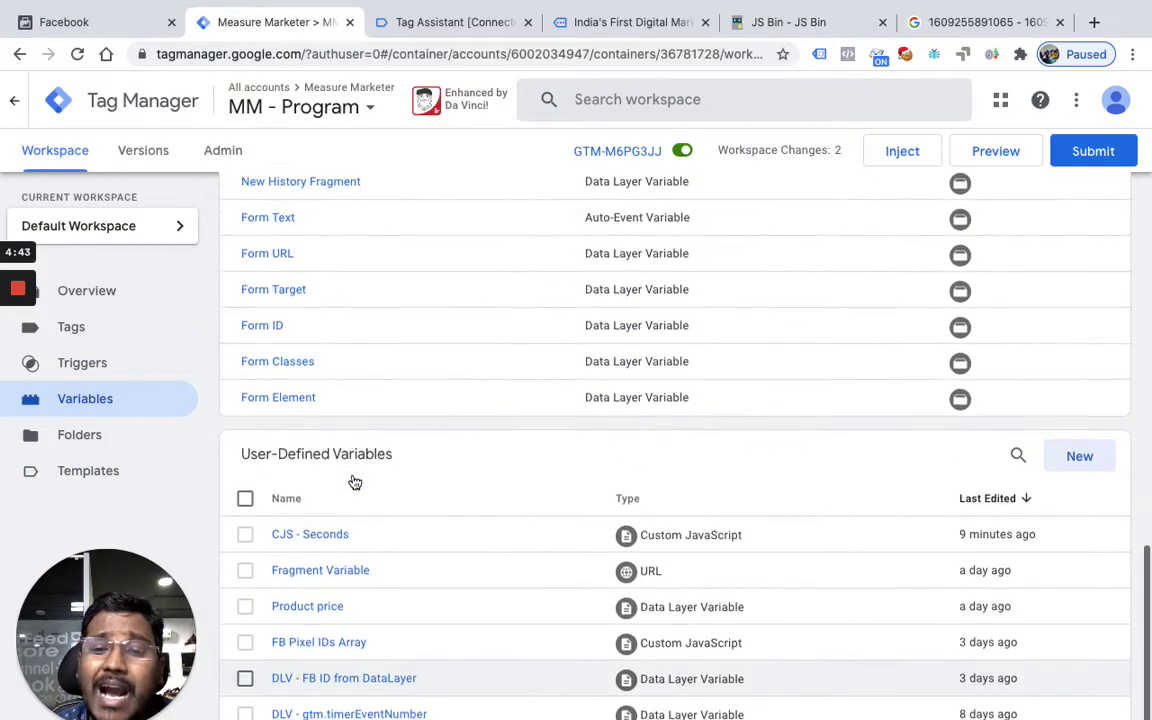
{"action": "scroll", "coordinate": [352, 480], "scroll_direction": "down", "scroll_amount": 3}
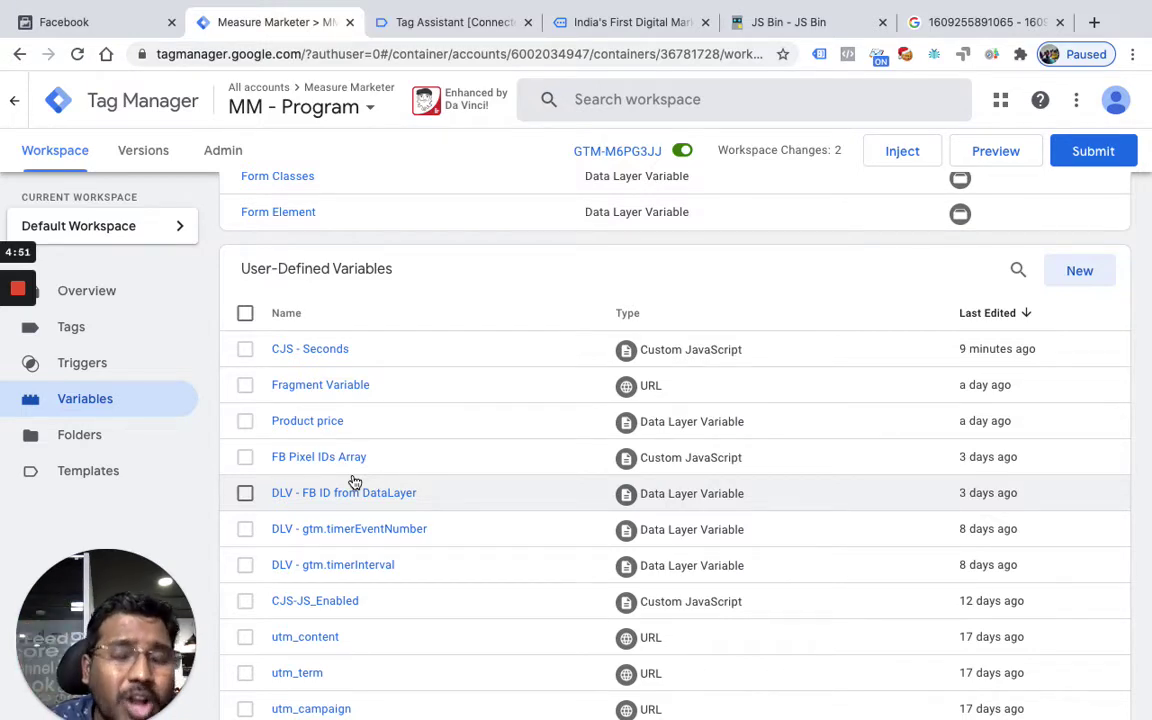
In Tag Assistant, compare the timer variables' values at the Window Loaded event with those at the first Timer event.
{"action": "key", "text": "ctrl+Tab"}
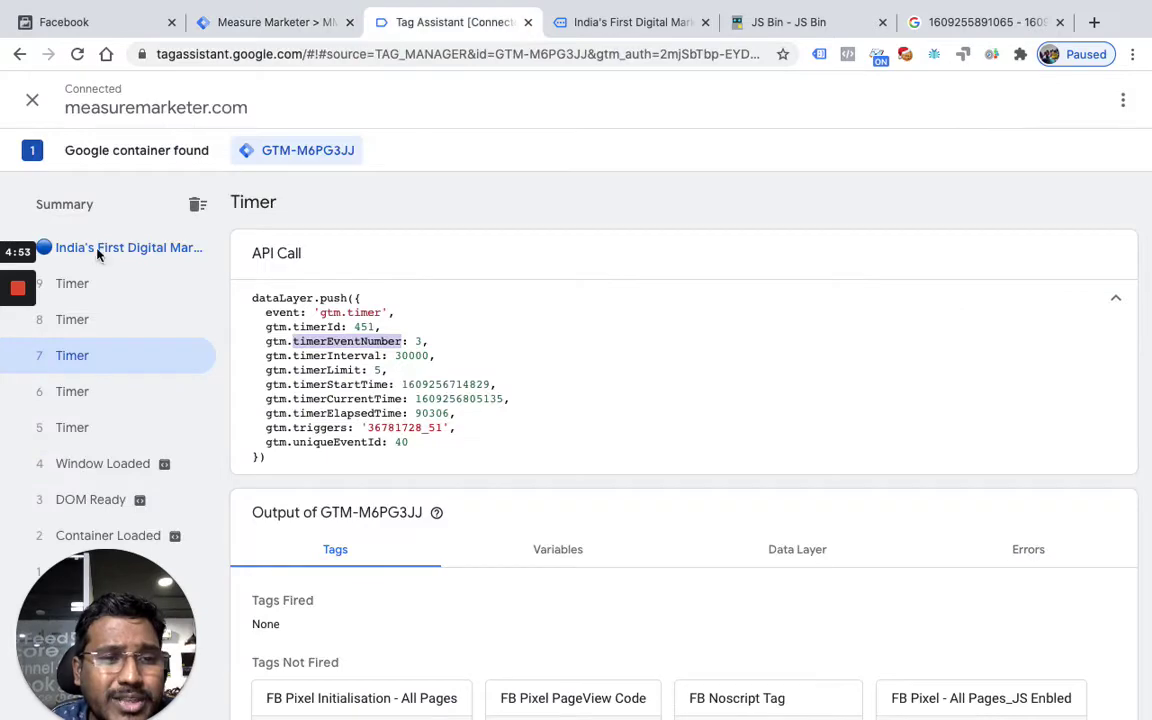
{"action": "left_click", "coordinate": [125, 467]}
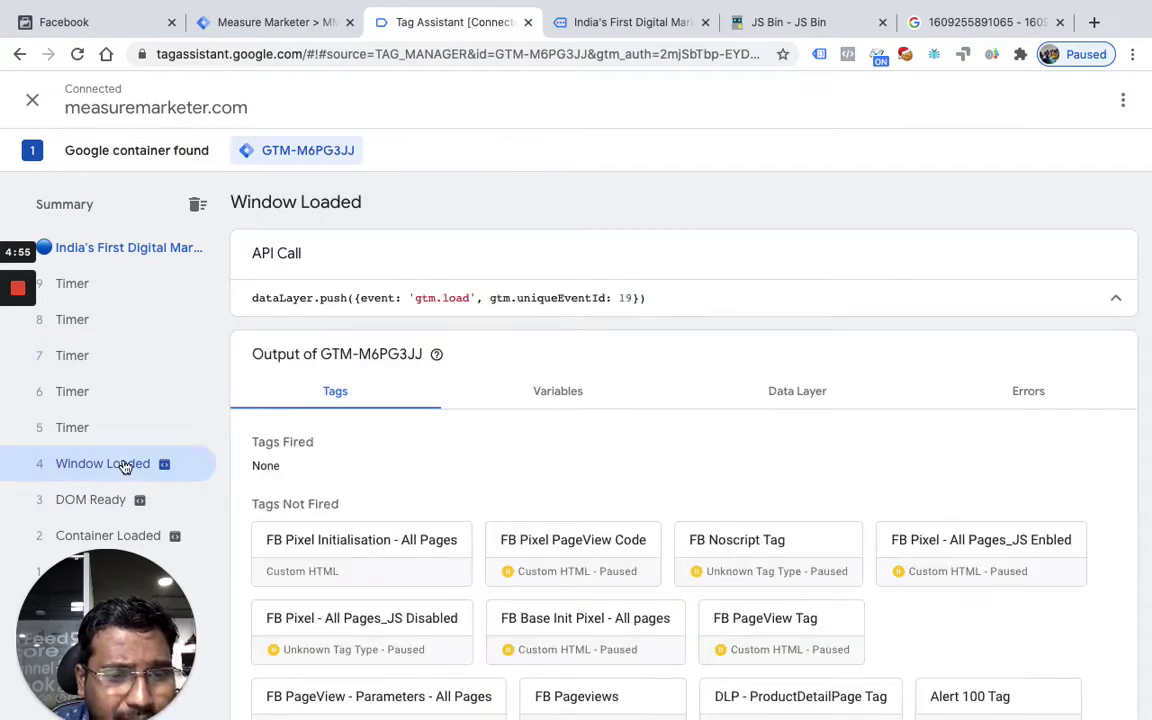
{"action": "left_click", "coordinate": [90, 430]}
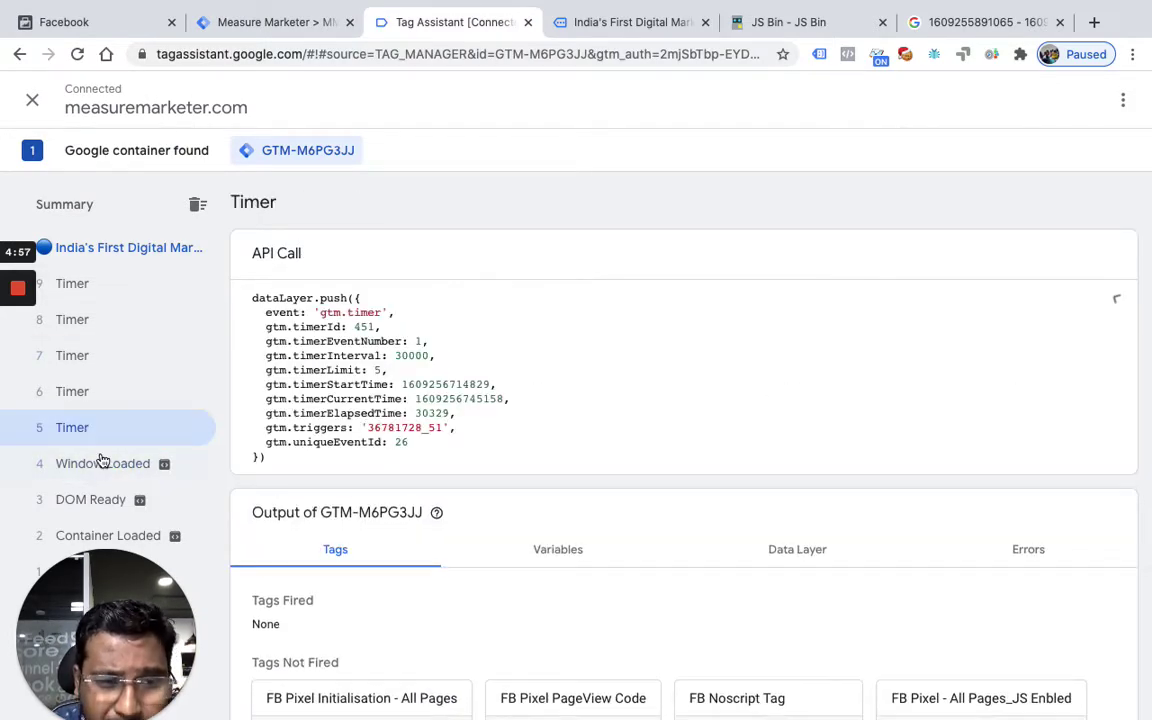
{"action": "left_click", "coordinate": [104, 467]}
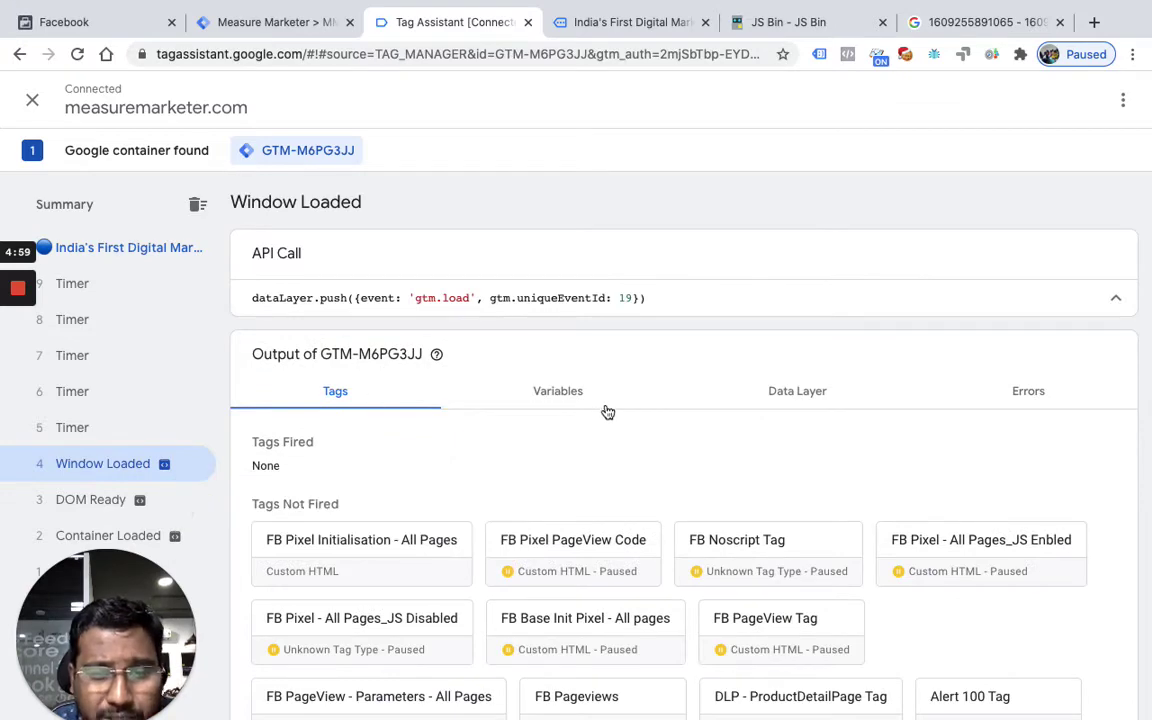
{"action": "left_click", "coordinate": [557, 392]}
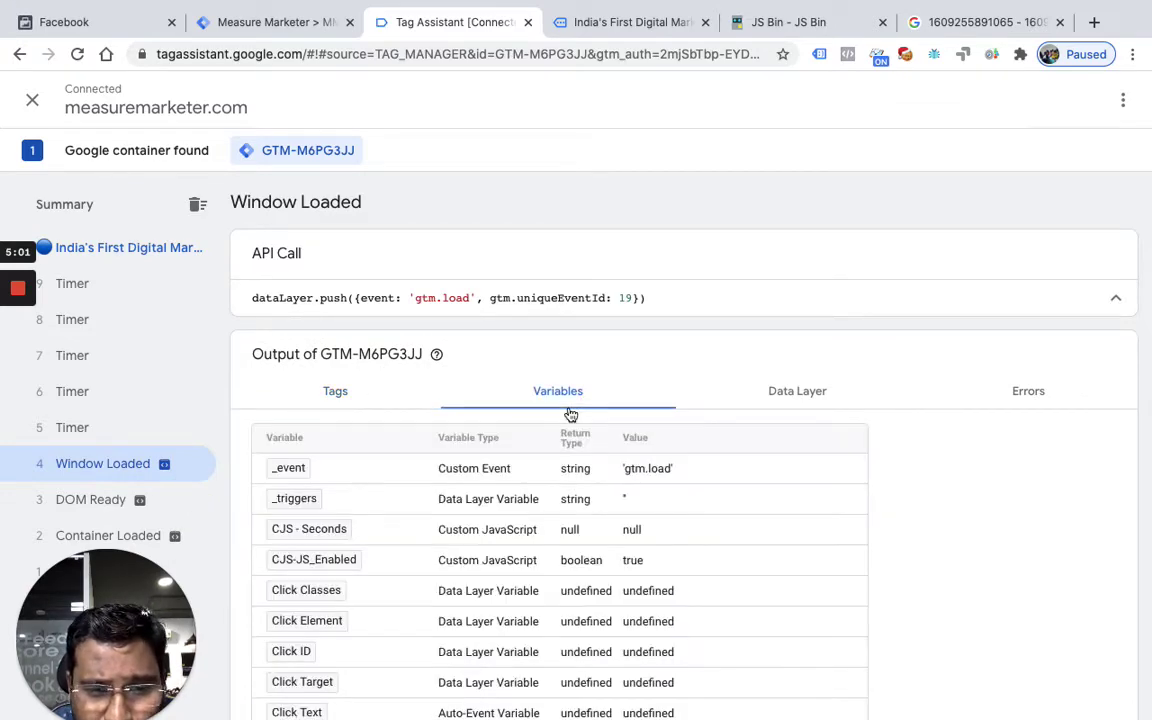
{"action": "scroll", "coordinate": [571, 411], "scroll_direction": "down", "scroll_amount": 5}
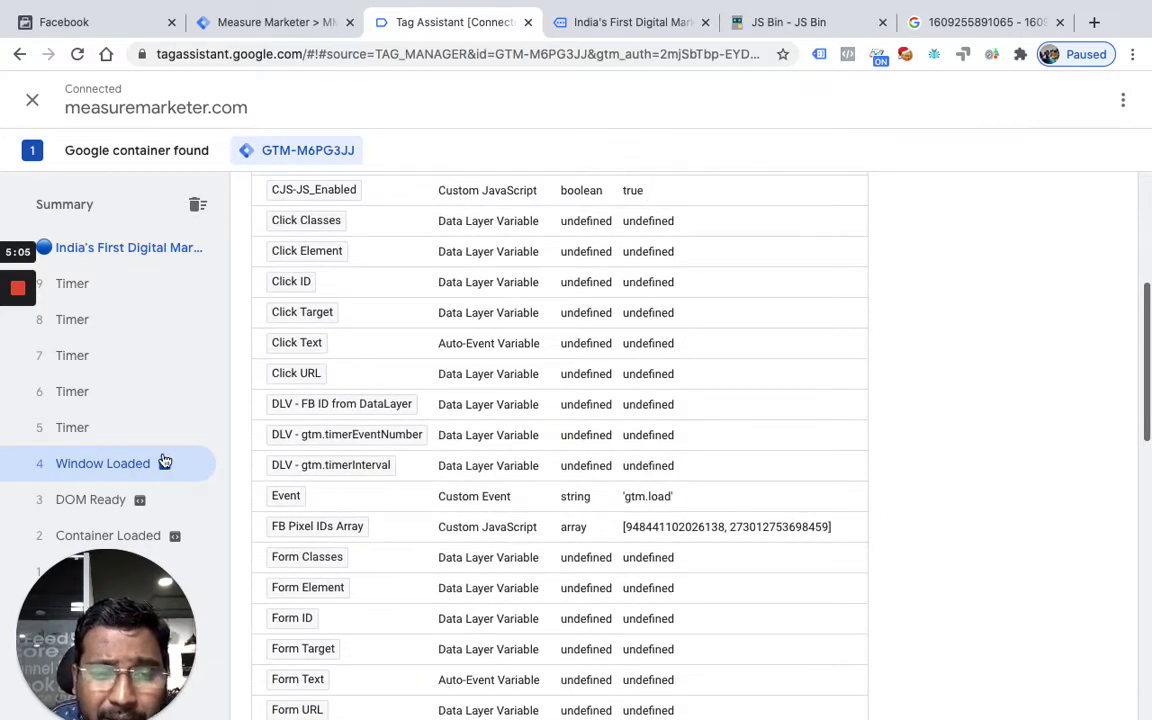
{"action": "left_click", "coordinate": [134, 432]}
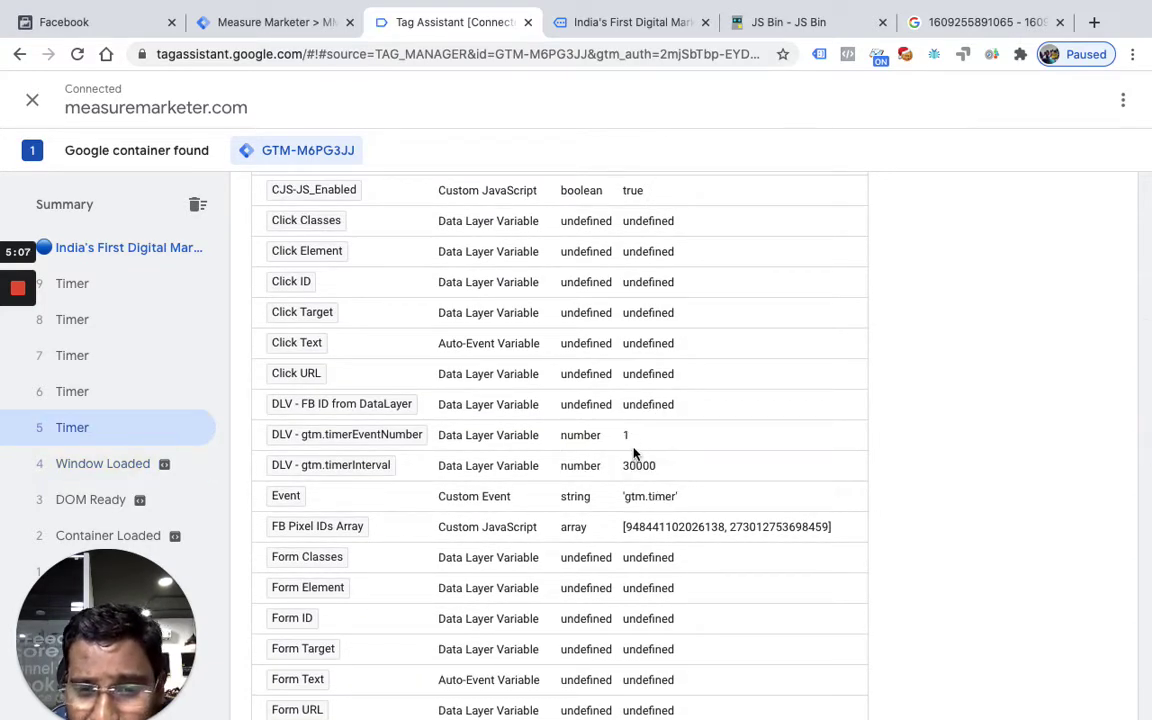
{"action": "scroll", "coordinate": [637, 457], "scroll_direction": "up", "scroll_amount": 5}
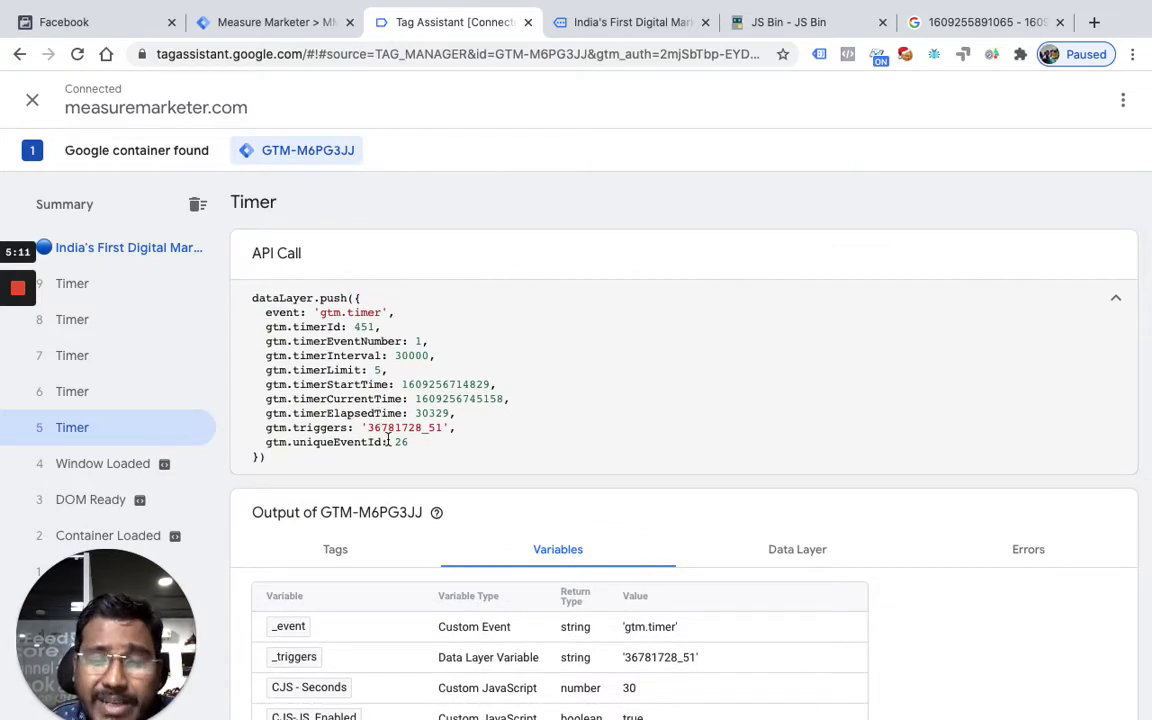
Examine the CJS - Seconds variable's JavaScript in Tag Manager against the first Timer event's number and interval in Tag Assistant, and close the variable.
{"action": "left_click", "coordinate": [268, 22]}
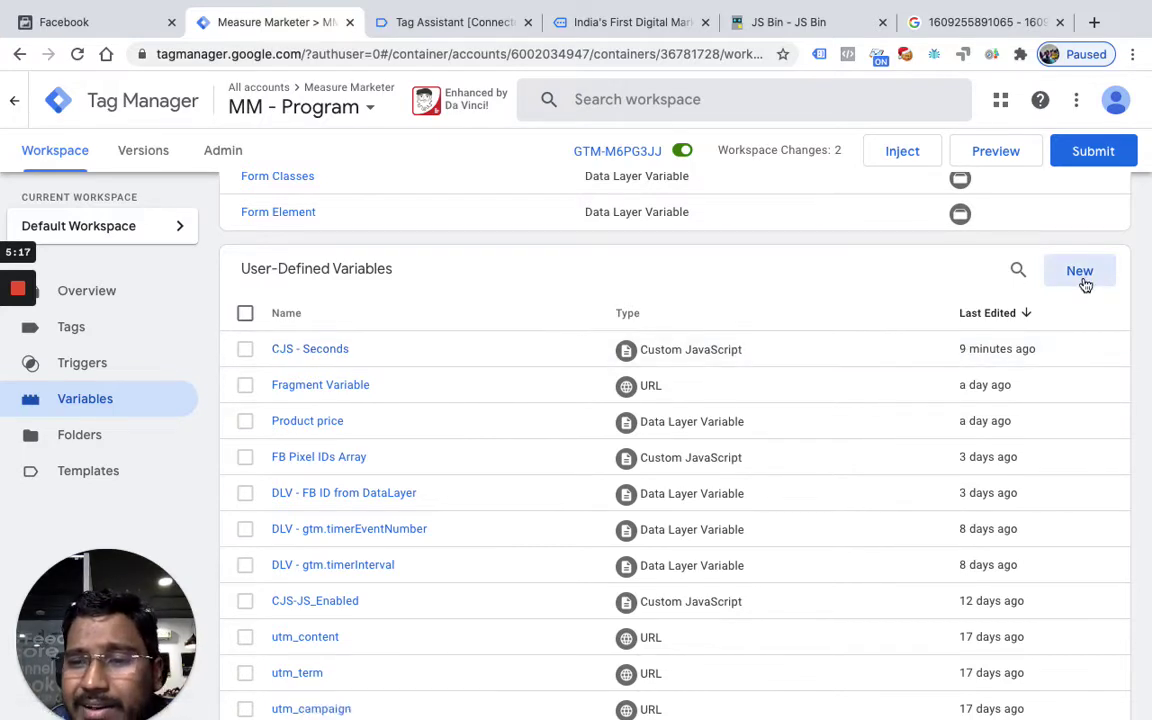
{"action": "left_click", "coordinate": [290, 349]}
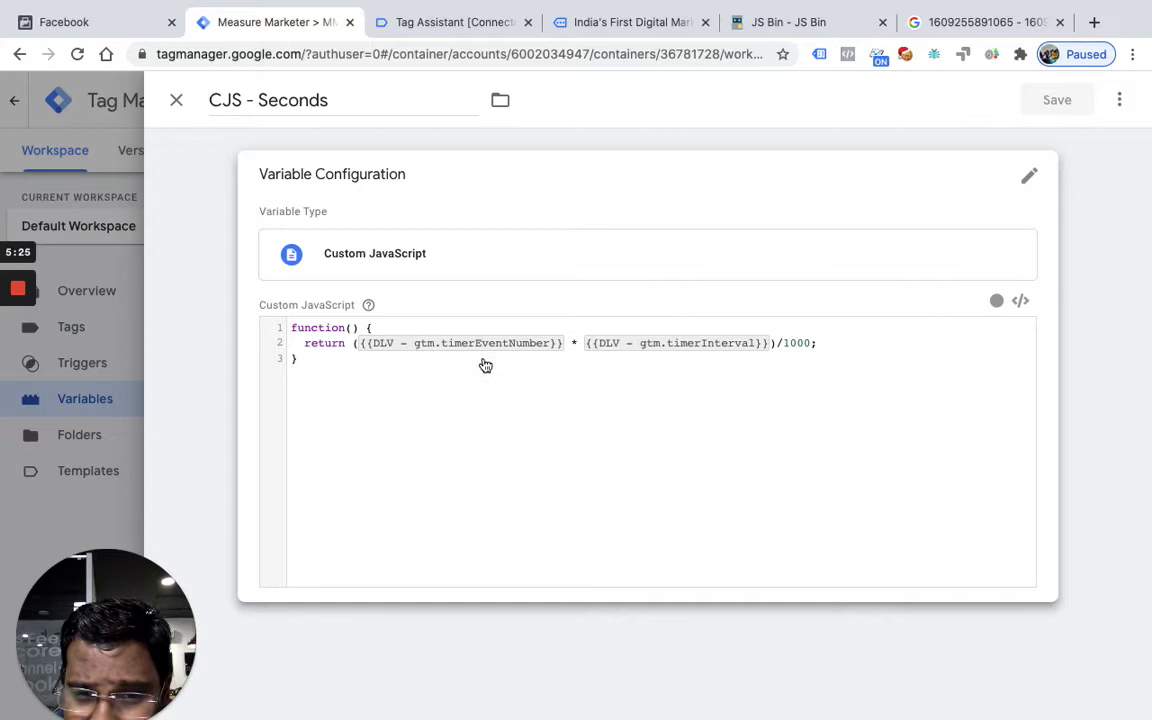
{"action": "left_click", "coordinate": [452, 22]}
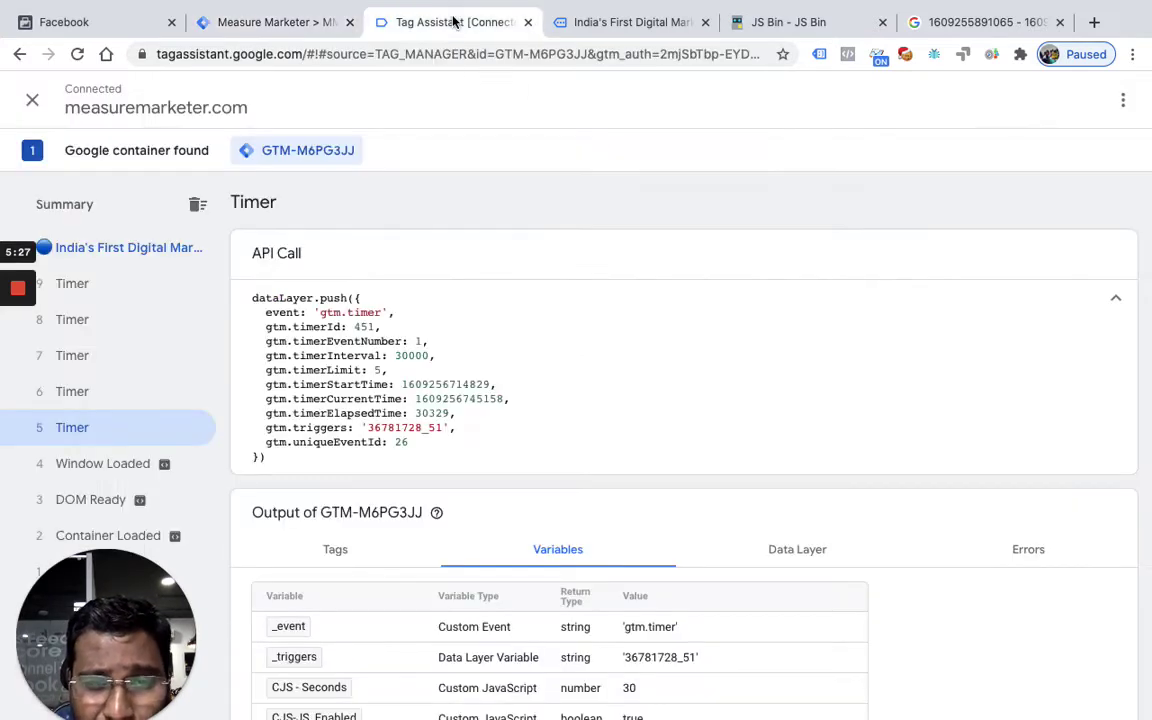
{"action": "left_click_drag", "start_coordinate": [408, 343], "coordinate": [421, 350]}
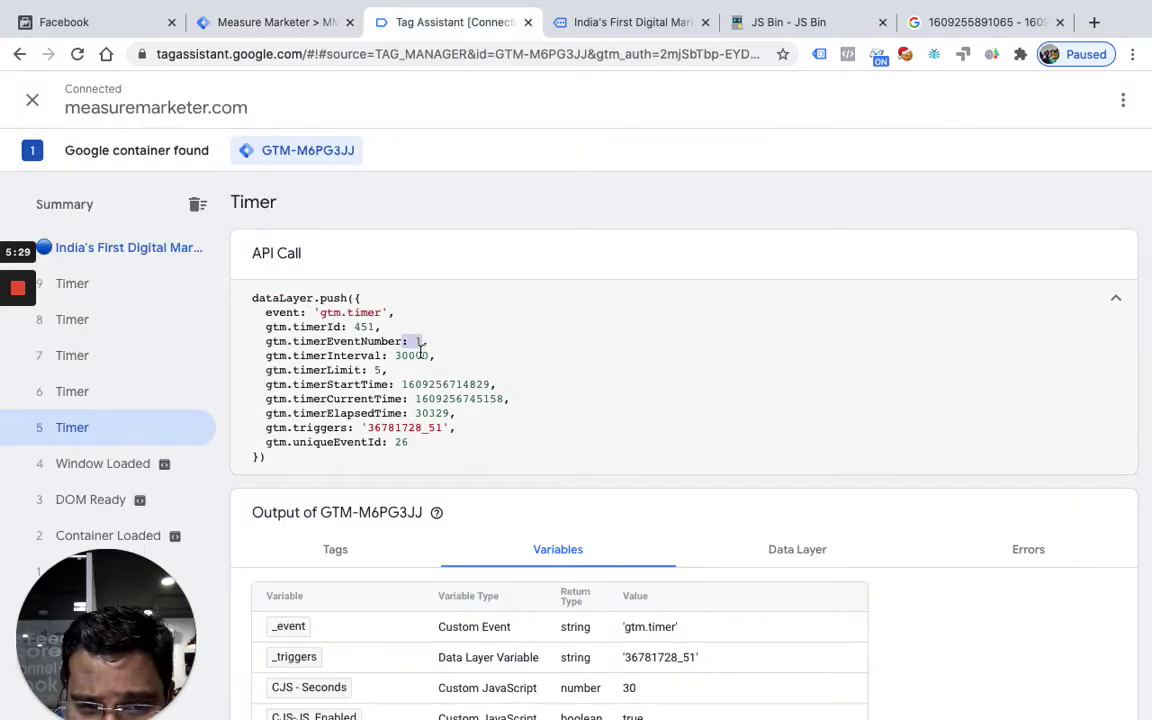
{"action": "left_click", "coordinate": [418, 357]}
{"action": "left_click", "coordinate": [301, 22]}
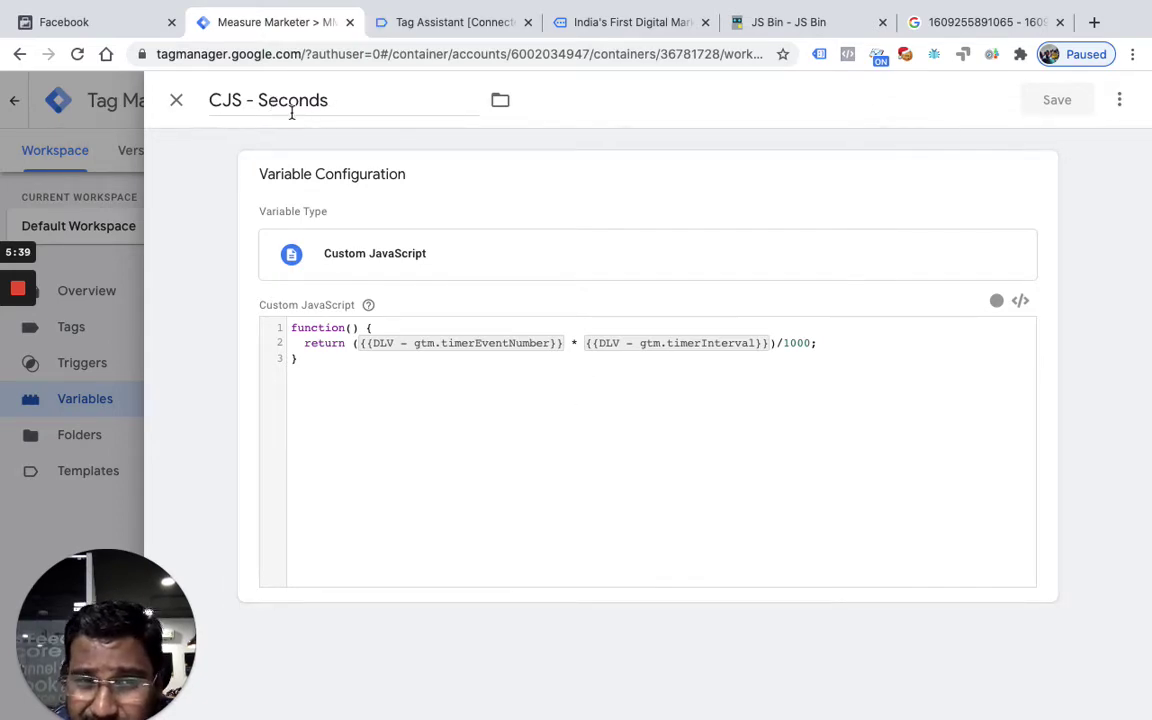
{"action": "left_click", "coordinate": [175, 101]}
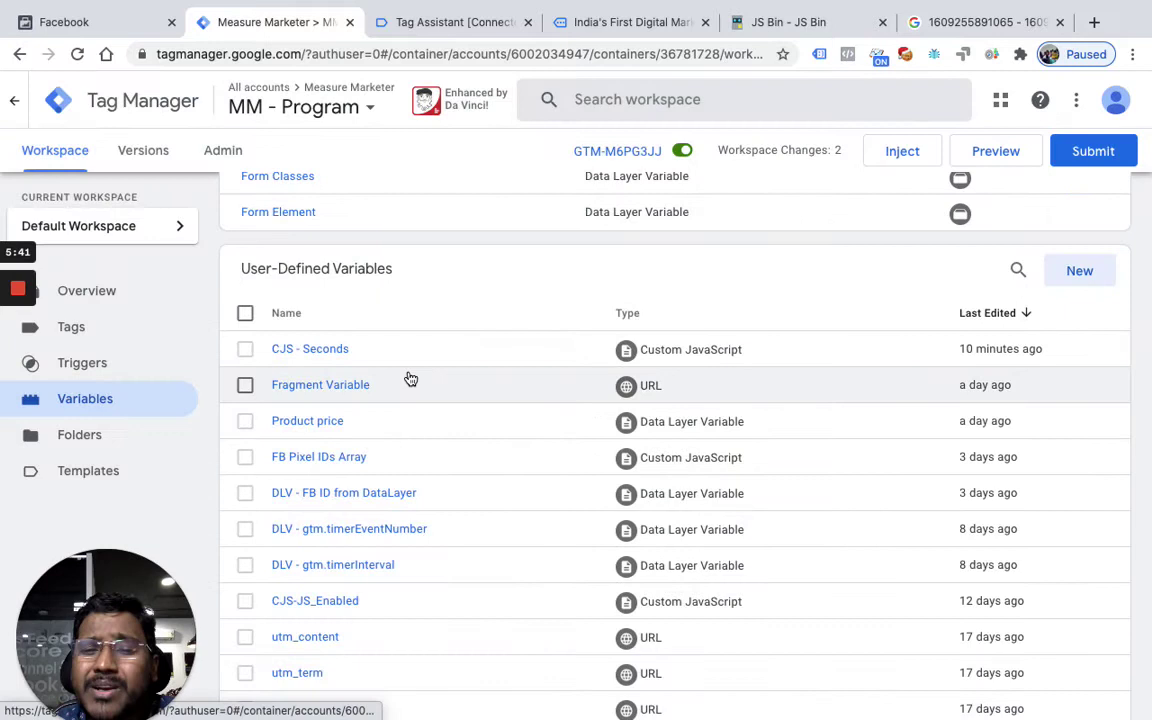
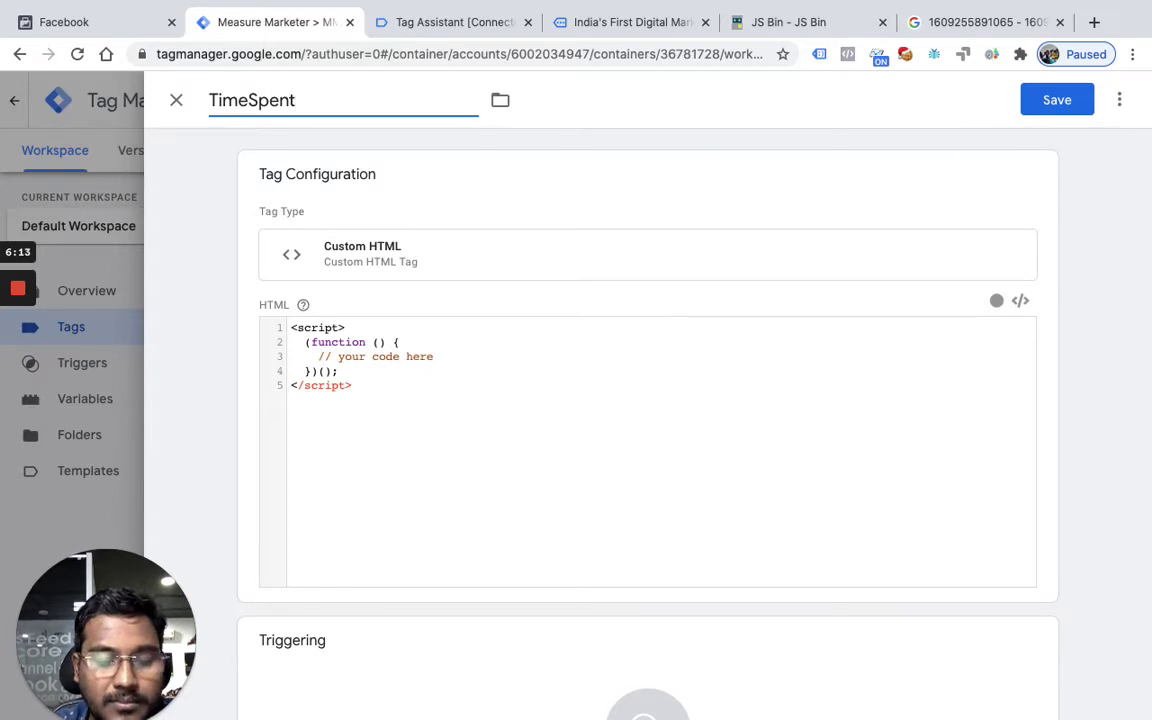
Complete the Custom HTML tag's name as TimeSpent Event Tag - FB.
{"action": "type", "text": "Event - FB"}
{"action": "left_click", "coordinate": [351, 101]}
{"action": "type", "text": "Tag"}
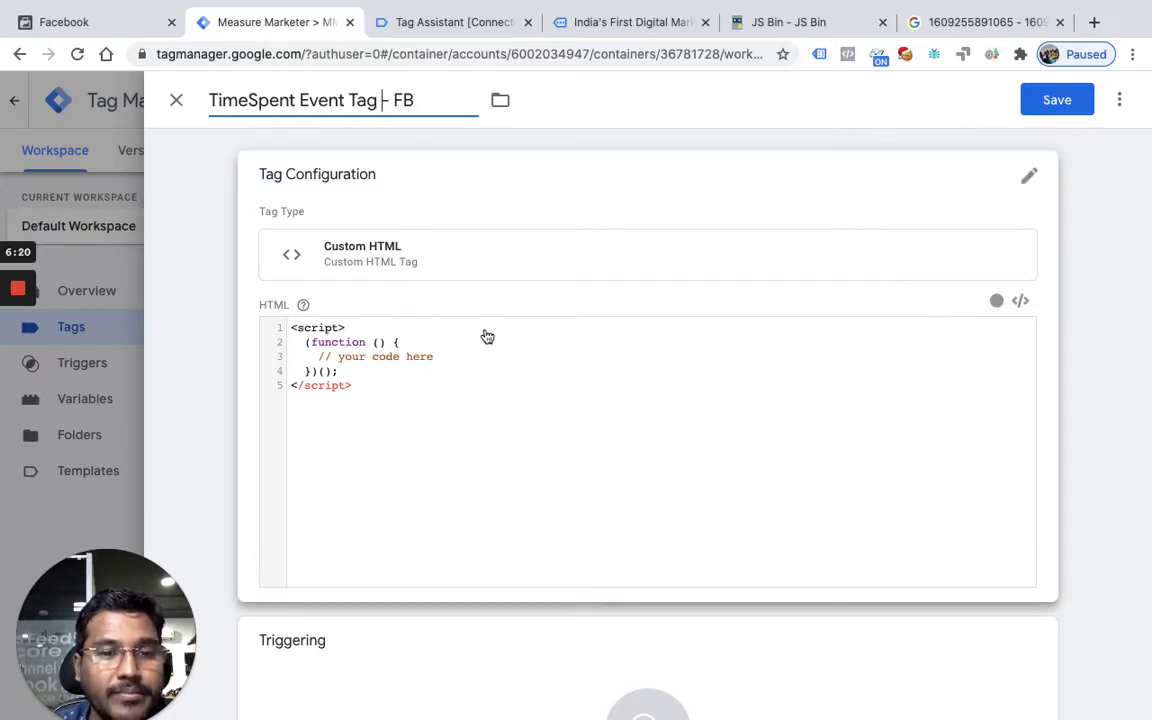
Replace the placeholder function in the tag's script with an fbq 'track' call for the 'TimeSpent' event.
{"action": "left_click", "coordinate": [447, 368]}
{"action": "left_click_drag", "start_coordinate": [352, 391], "coordinate": [267, 363]}
{"action": "type", "text": "fbq('t"}
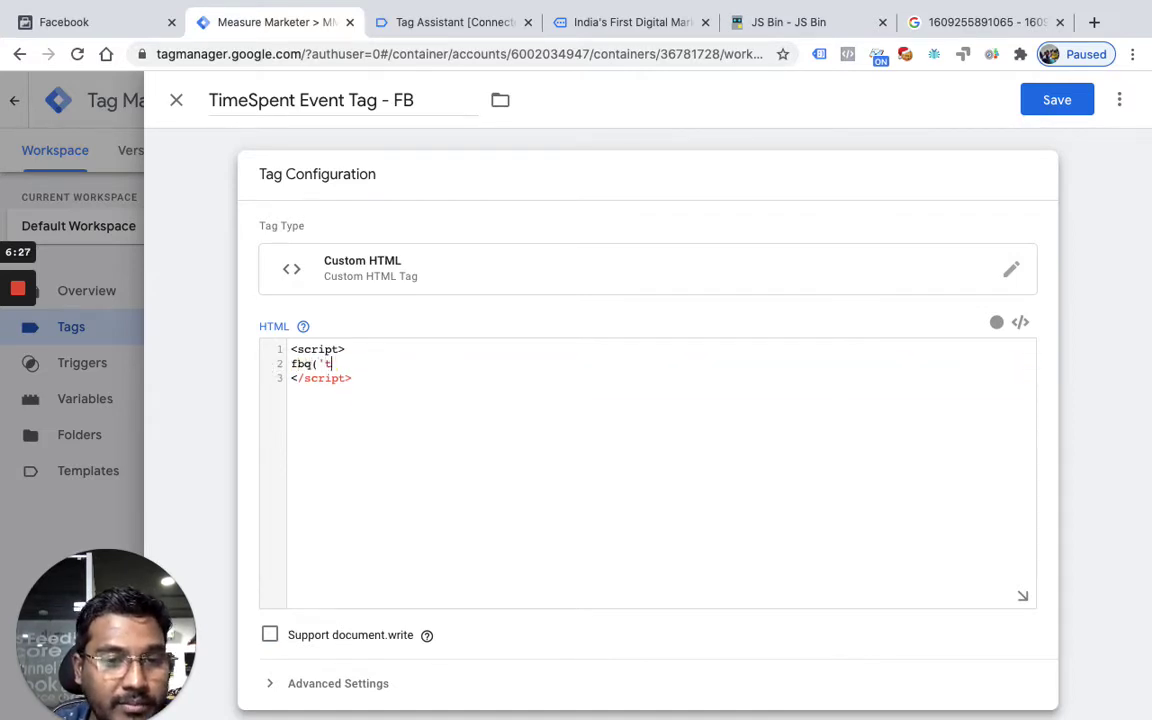
{"action": "type", "text": "rack',"}
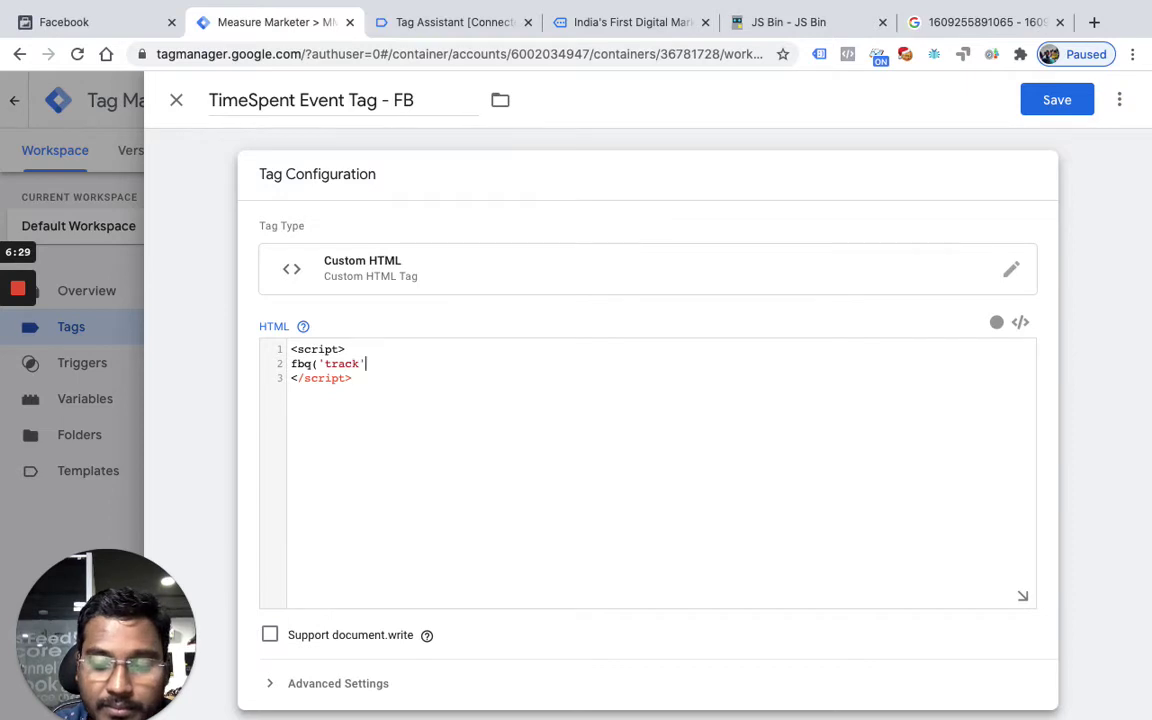
{"action": "type", "text": " 'T"}
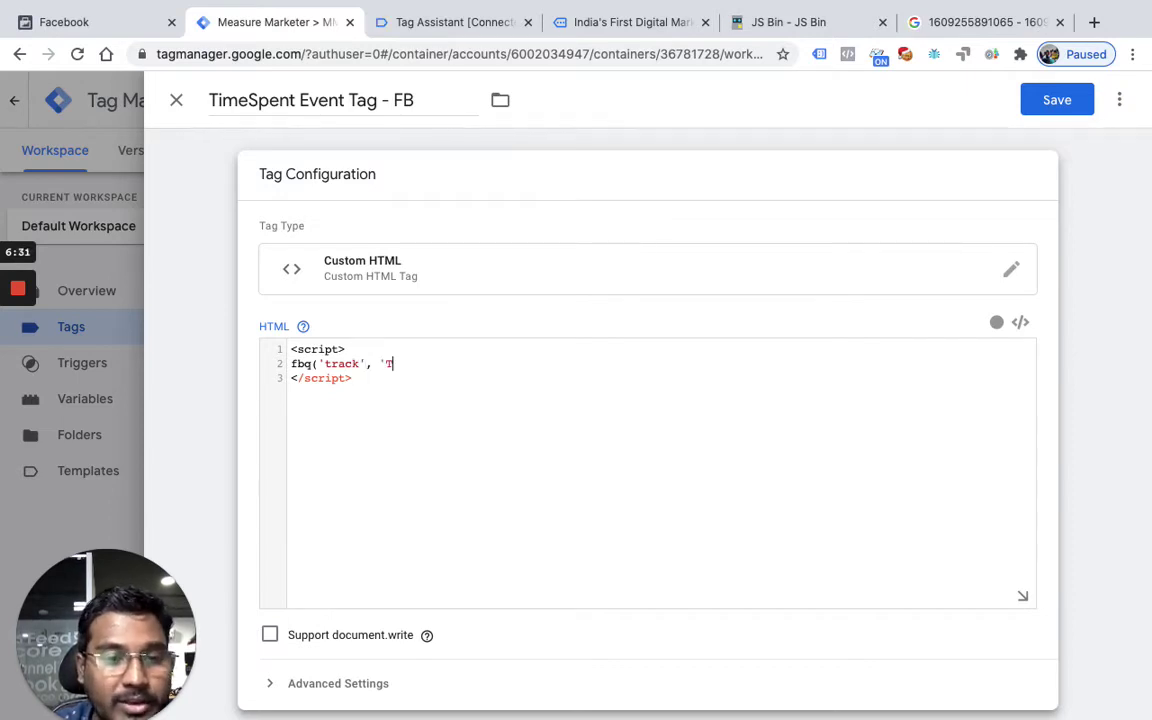
{"action": "type", "text": "imeSpent"}
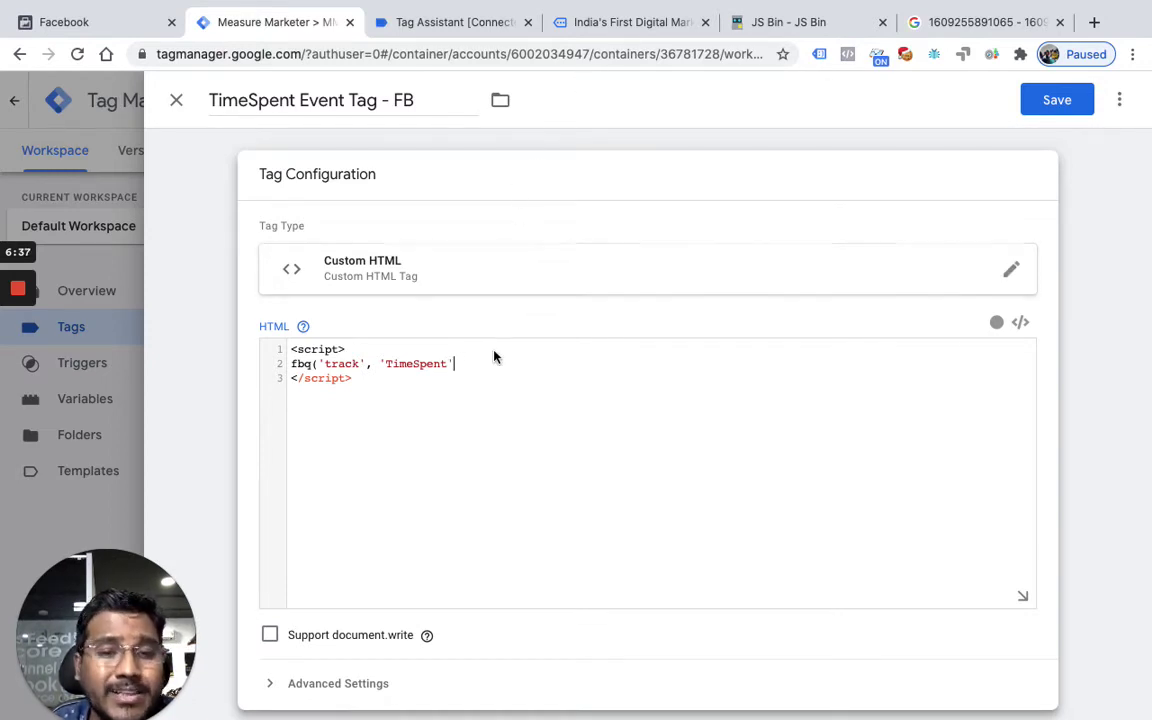
Start the event's parameter object with a seconds parameter set to the {{CJS - Seconds}} variable.
{"action": "type", "text": ", {"}
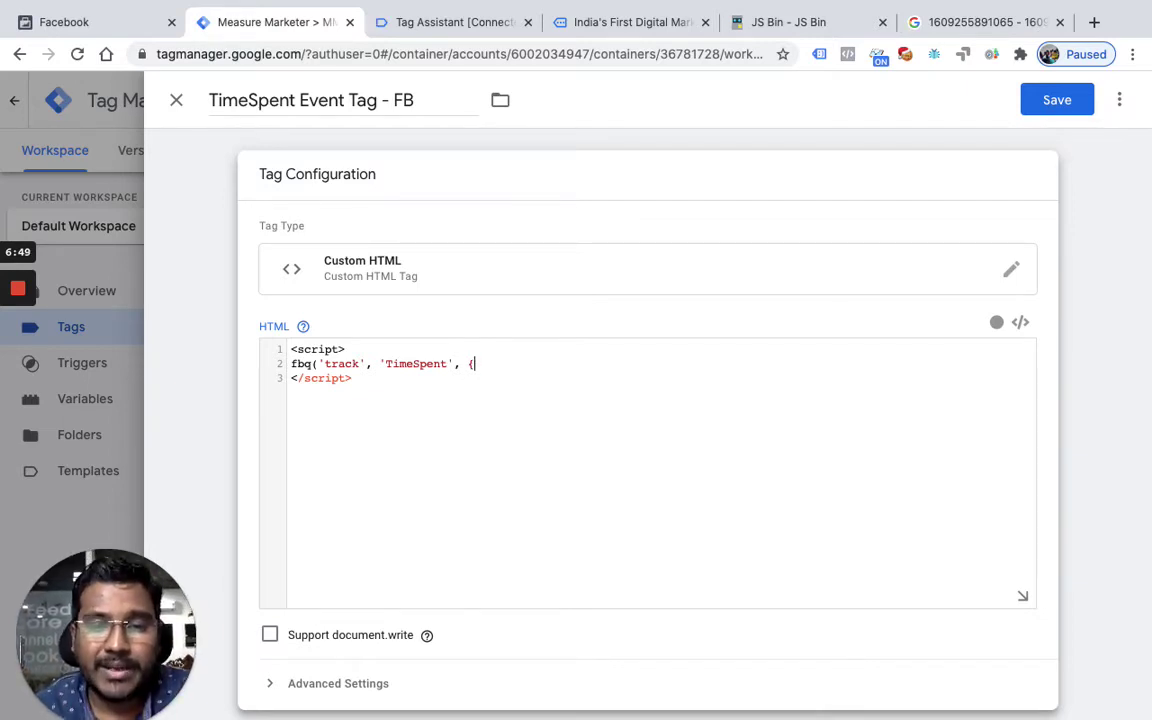
{"action": "type", "text": "s"}
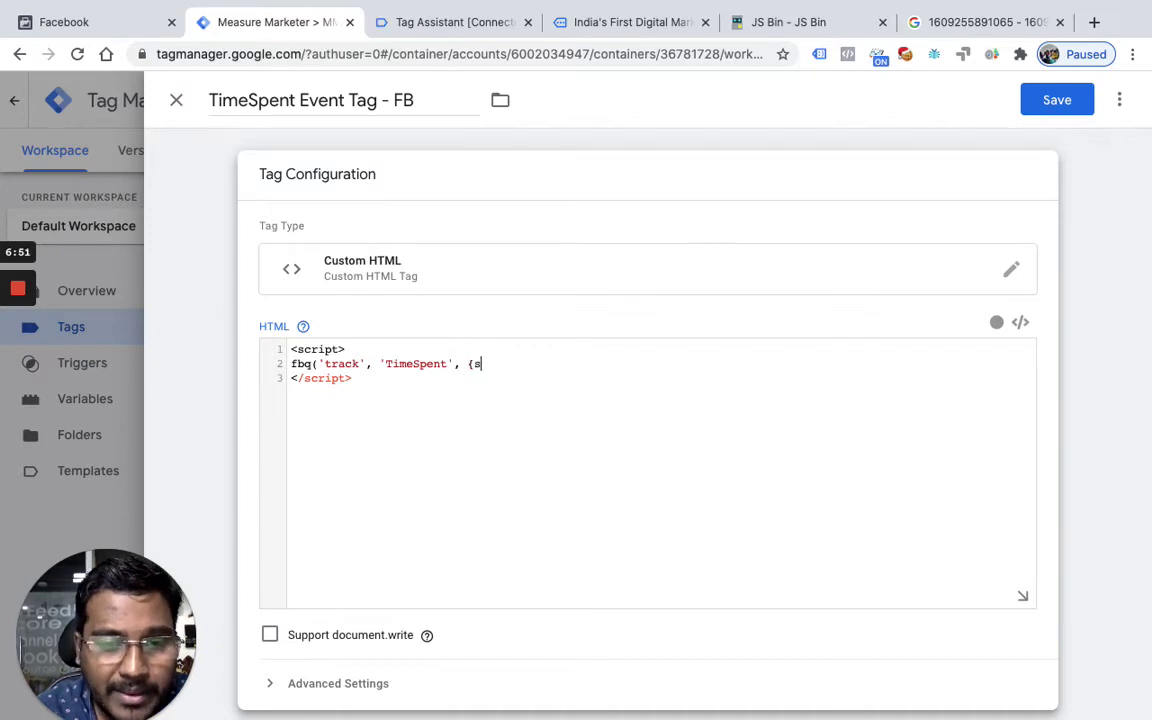
{"action": "type", "text": "econds: {{"}
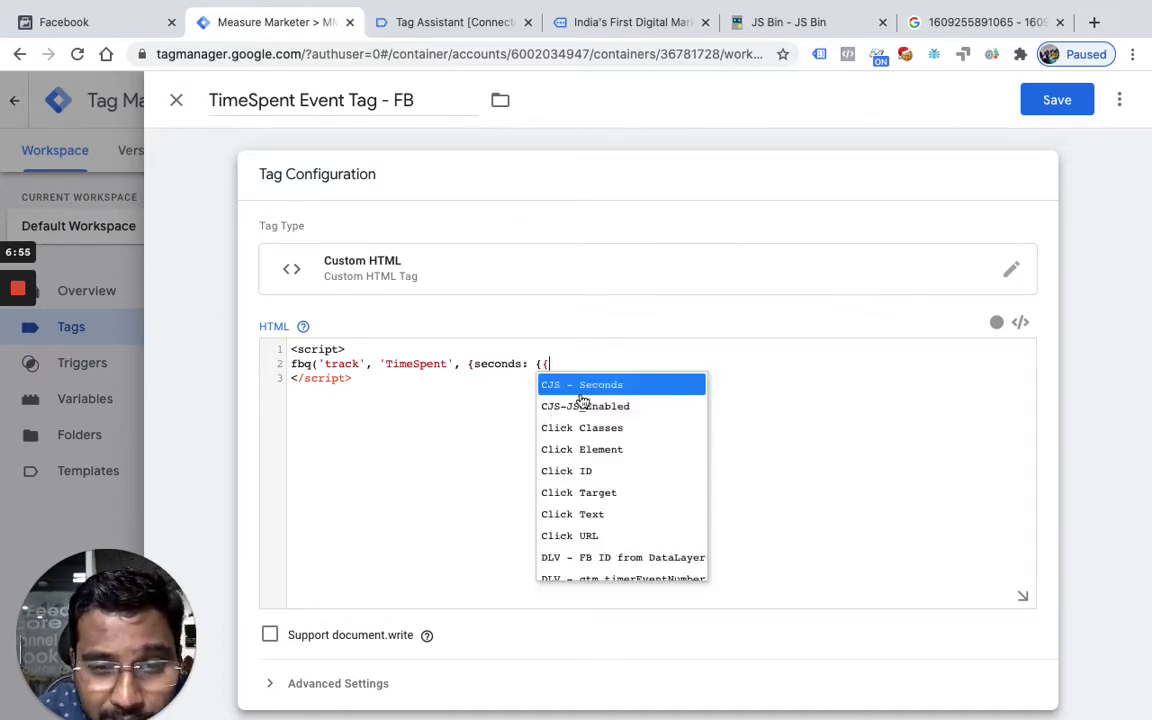
{"action": "left_click", "coordinate": [586, 388]}
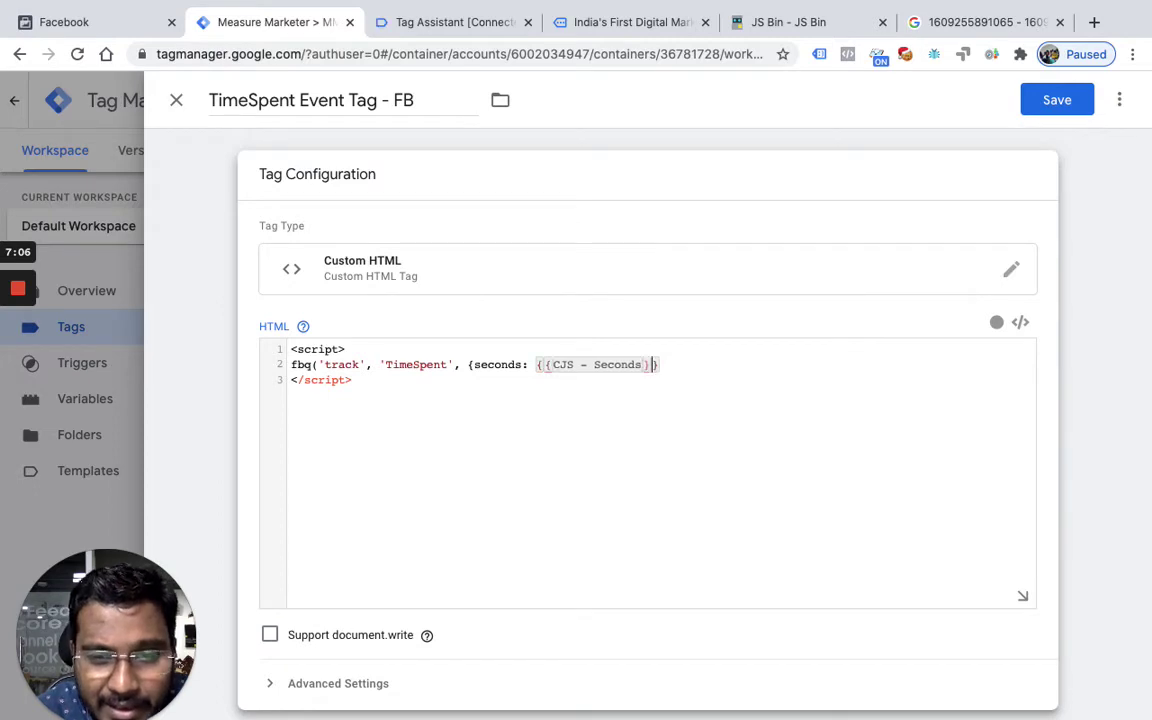
Add a page parameter set to the {{Page Path}} variable and close the fbq call.
{"action": "type", "text": ", "}
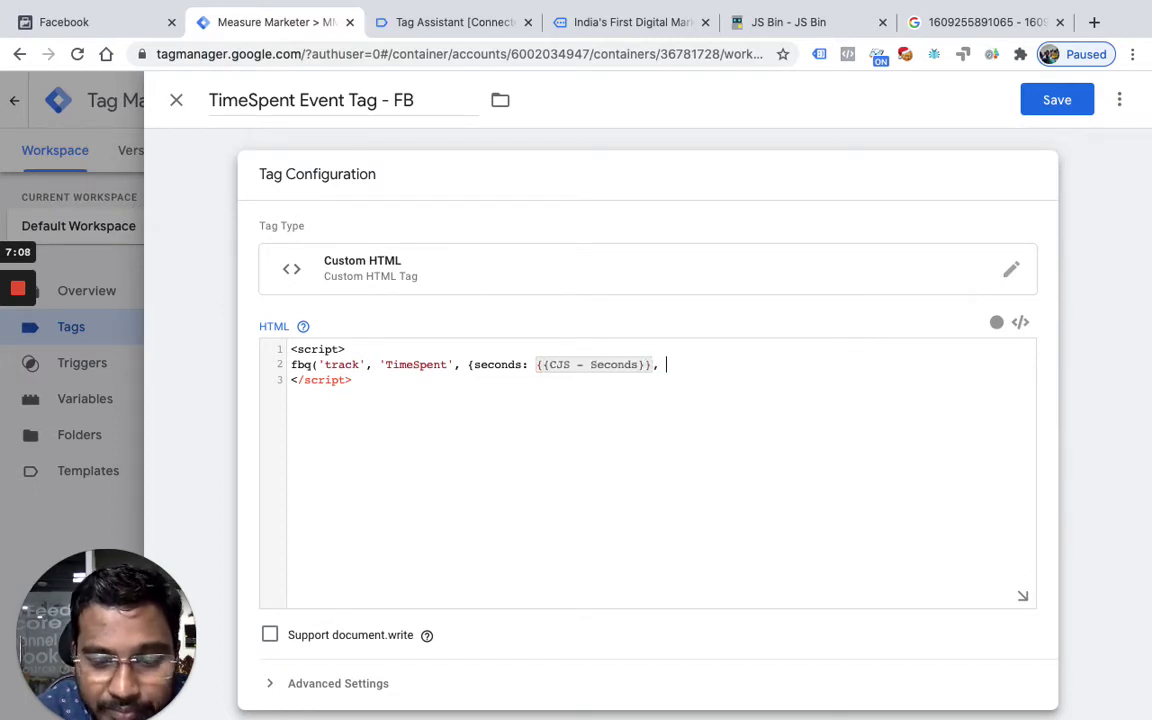
{"action": "type", "text": "page: "}
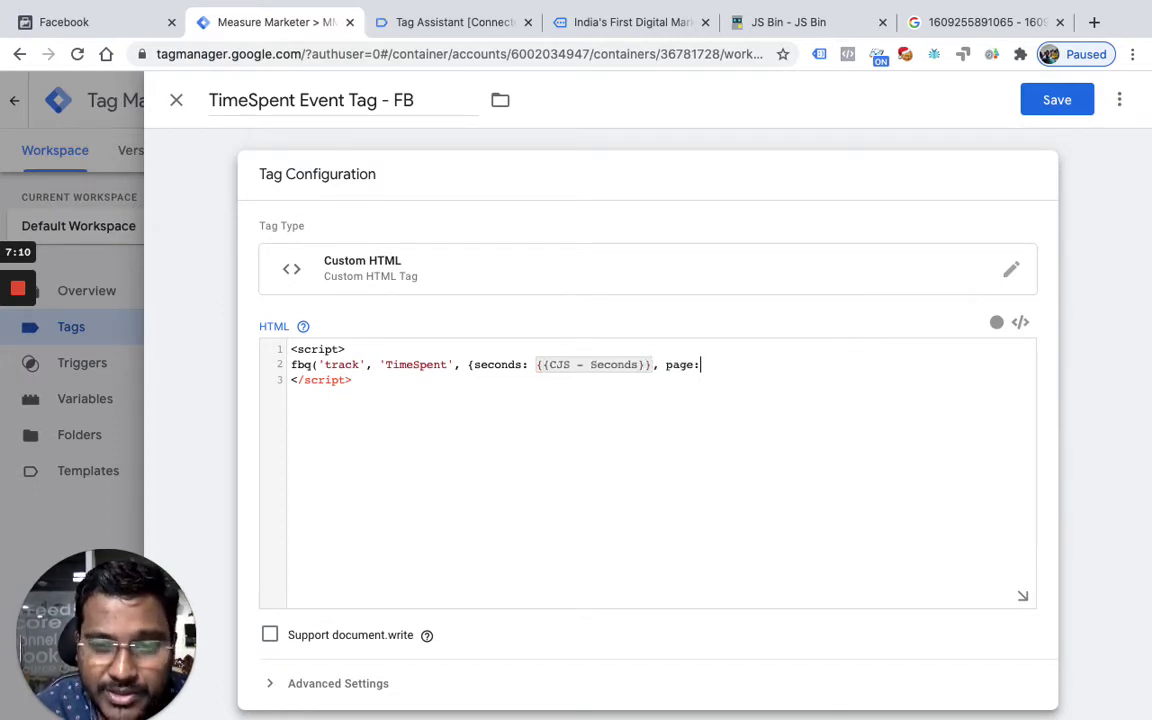
{"action": "type", "text": "{{page"}
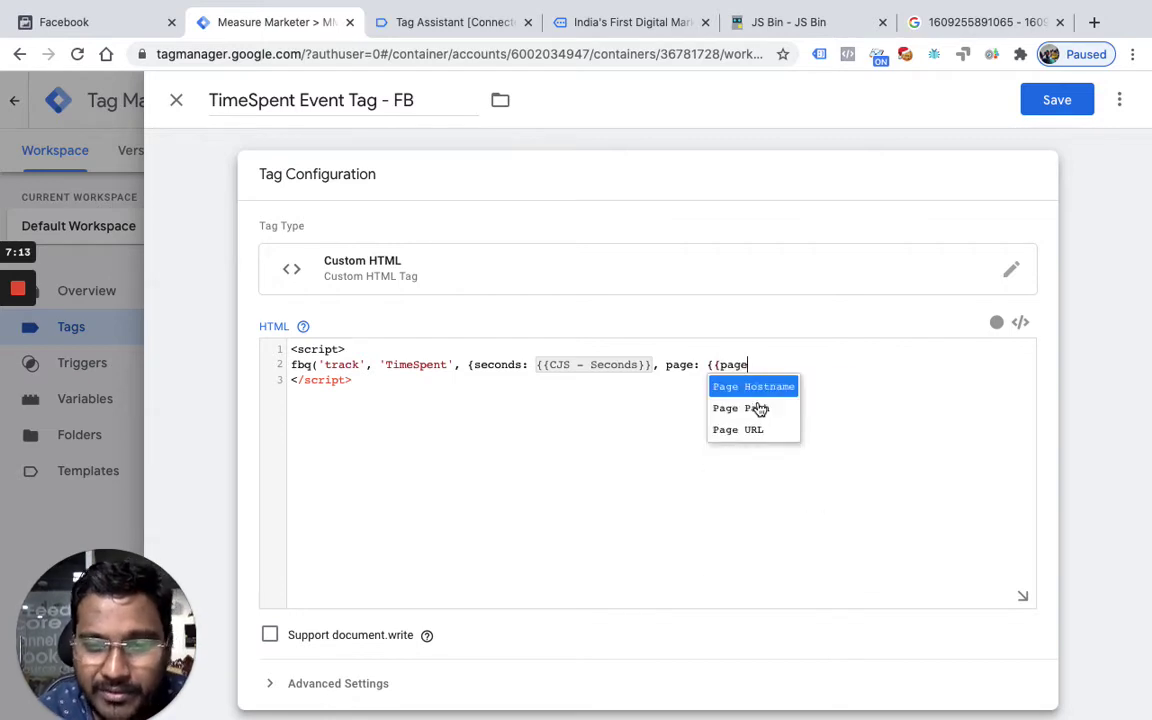
{"action": "left_click", "coordinate": [762, 409]}
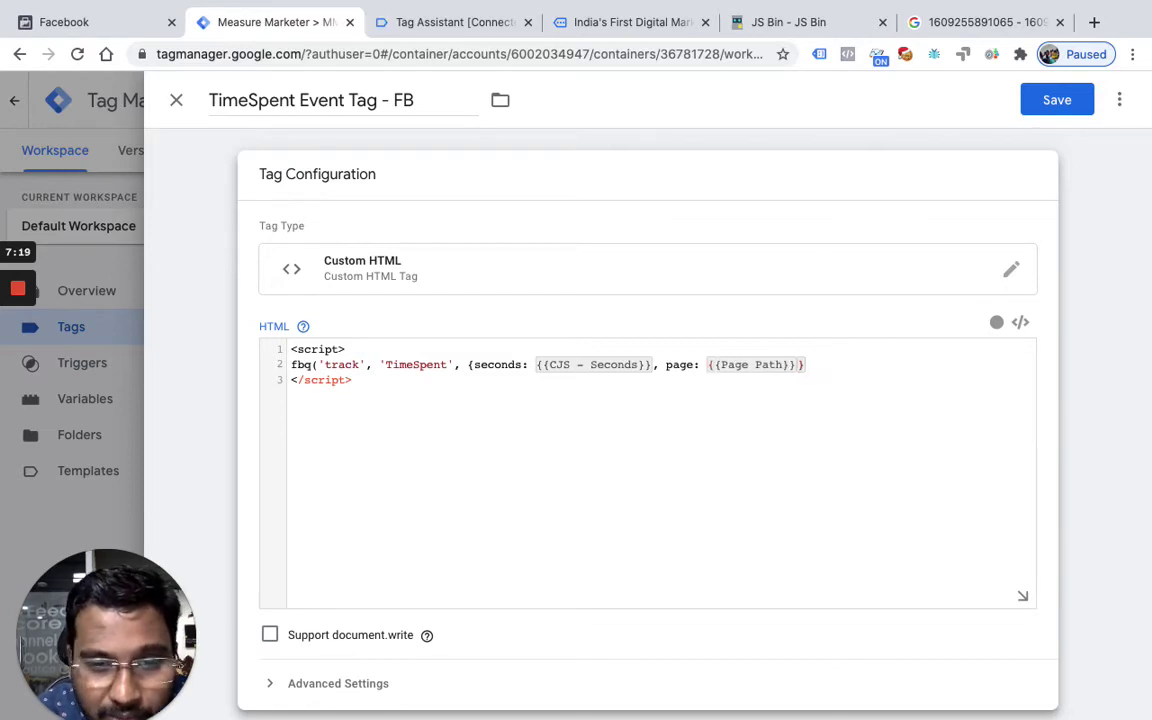
{"action": "type", "text": "});"}
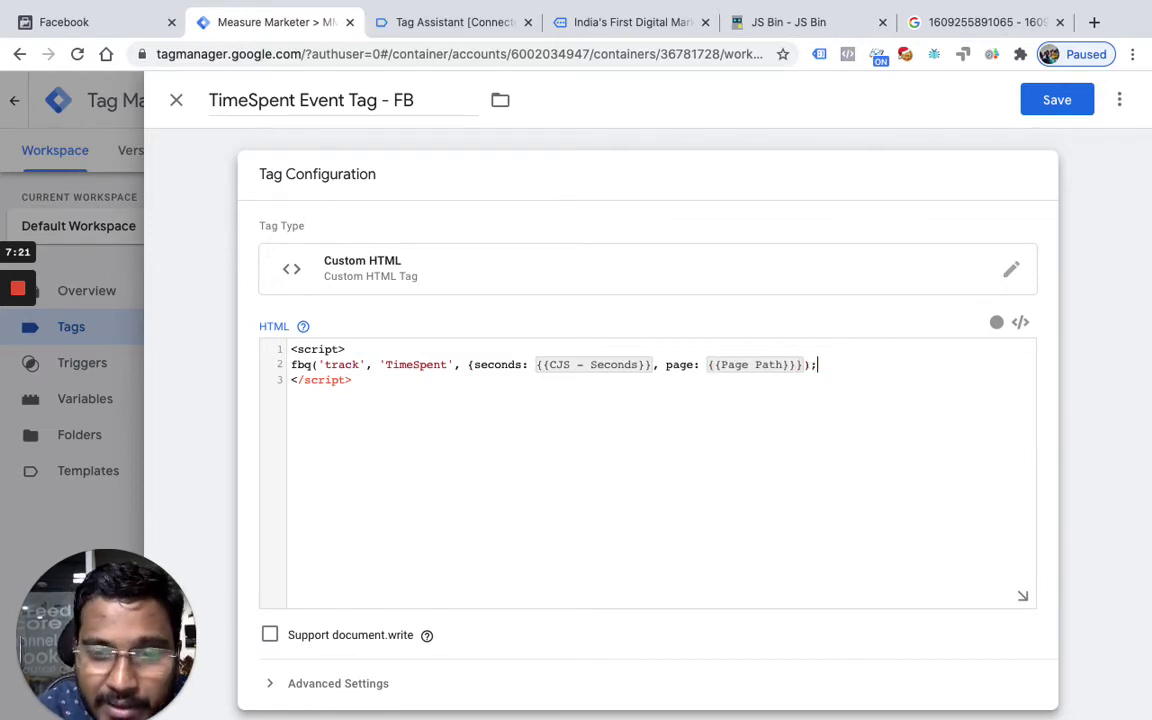
{"action": "left_click", "coordinate": [820, 379]}
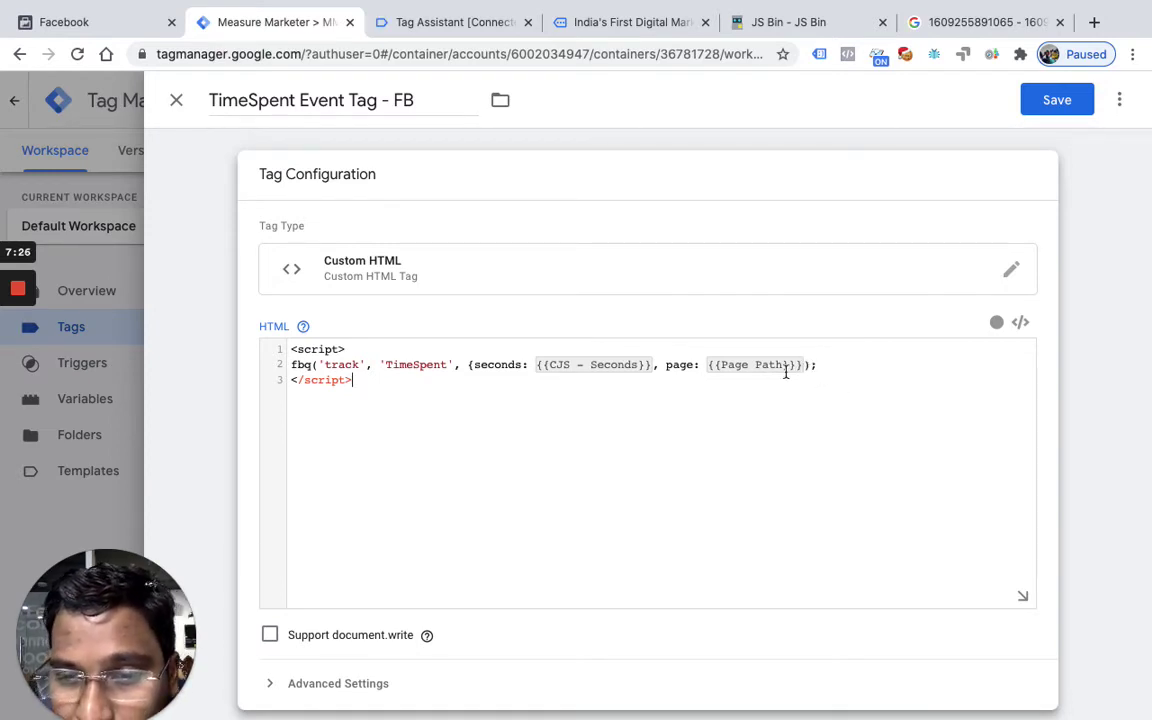
Delete the page parameter's value, re-enter it as the {{Page Path}} variable, and restore the parameter object's closing brace.
{"action": "scroll", "coordinate": [755, 416], "scroll_direction": "up", "scroll_amount": 5}
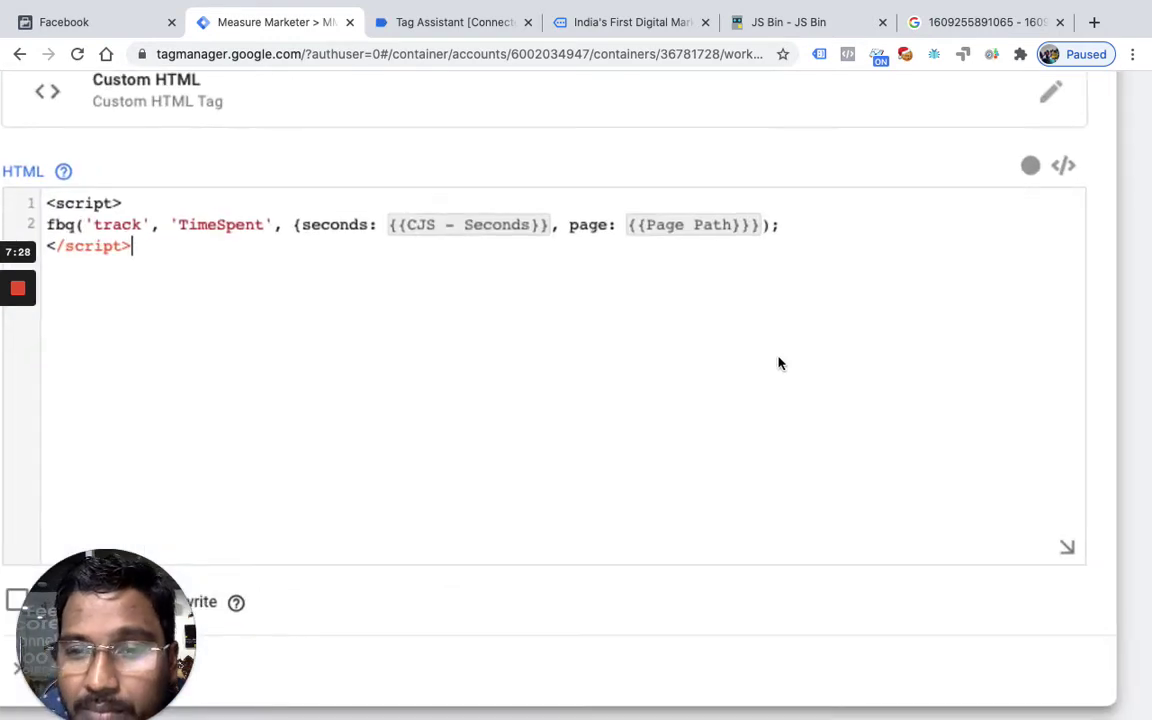
{"action": "left_click", "coordinate": [757, 225]}
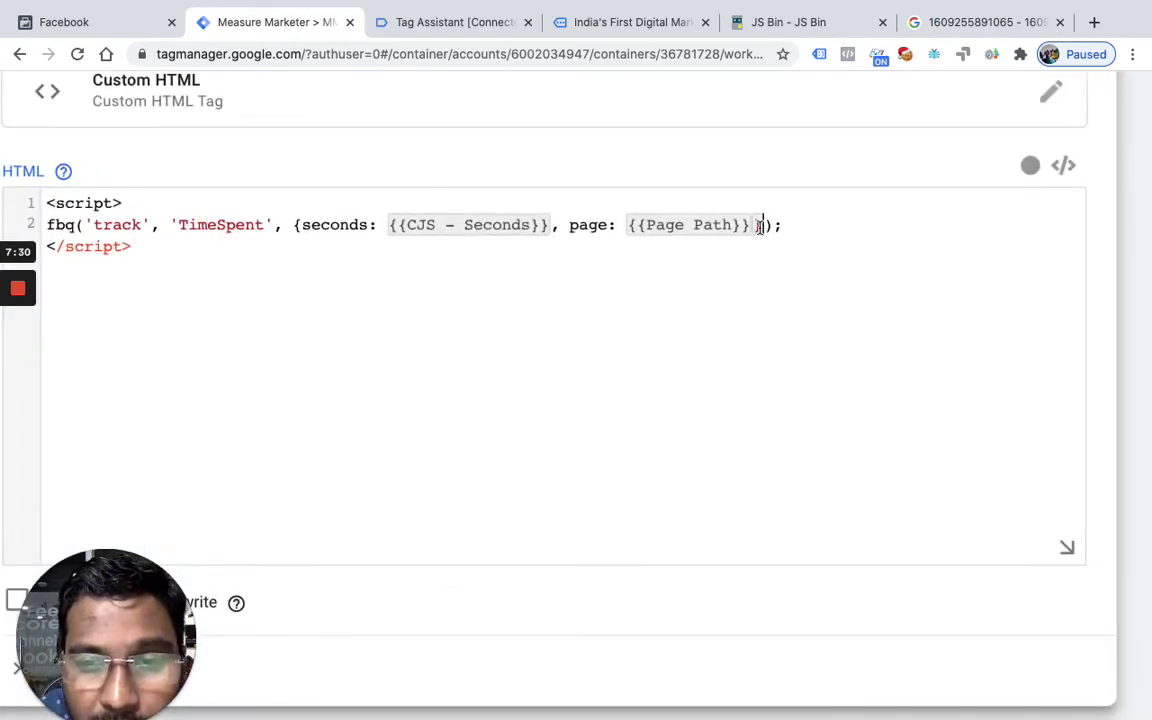
{"action": "key", "text": "BackSpace"}
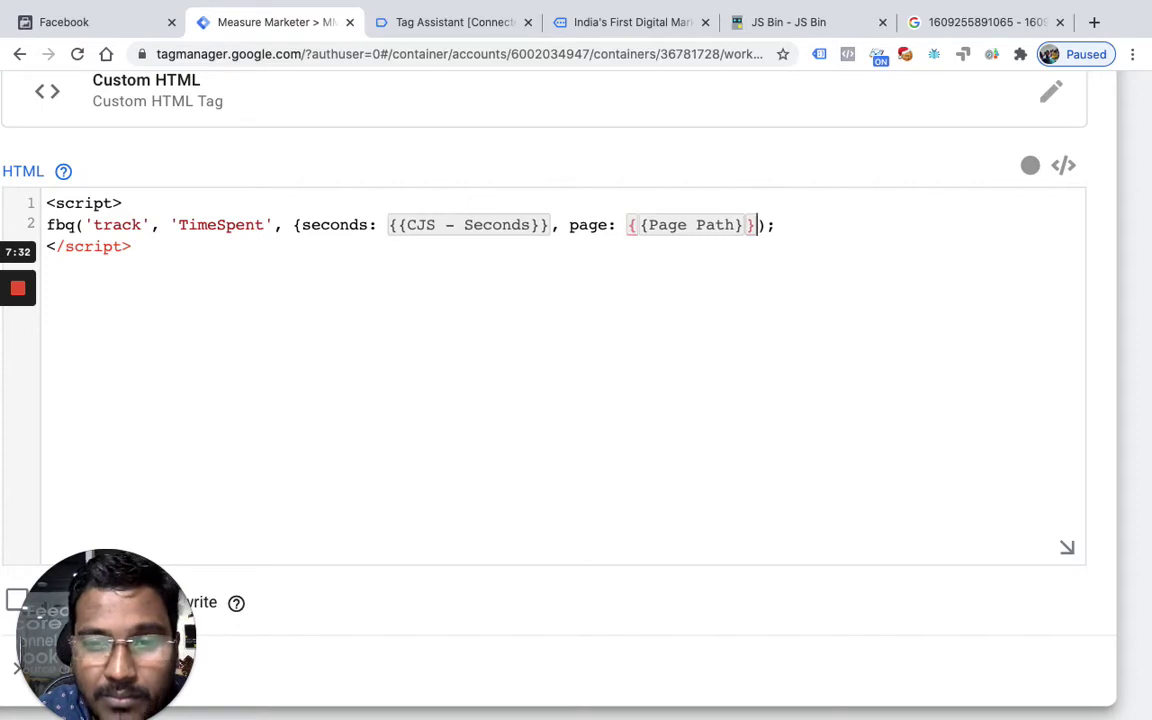
{"action": "key", "text": "BackSpace"}
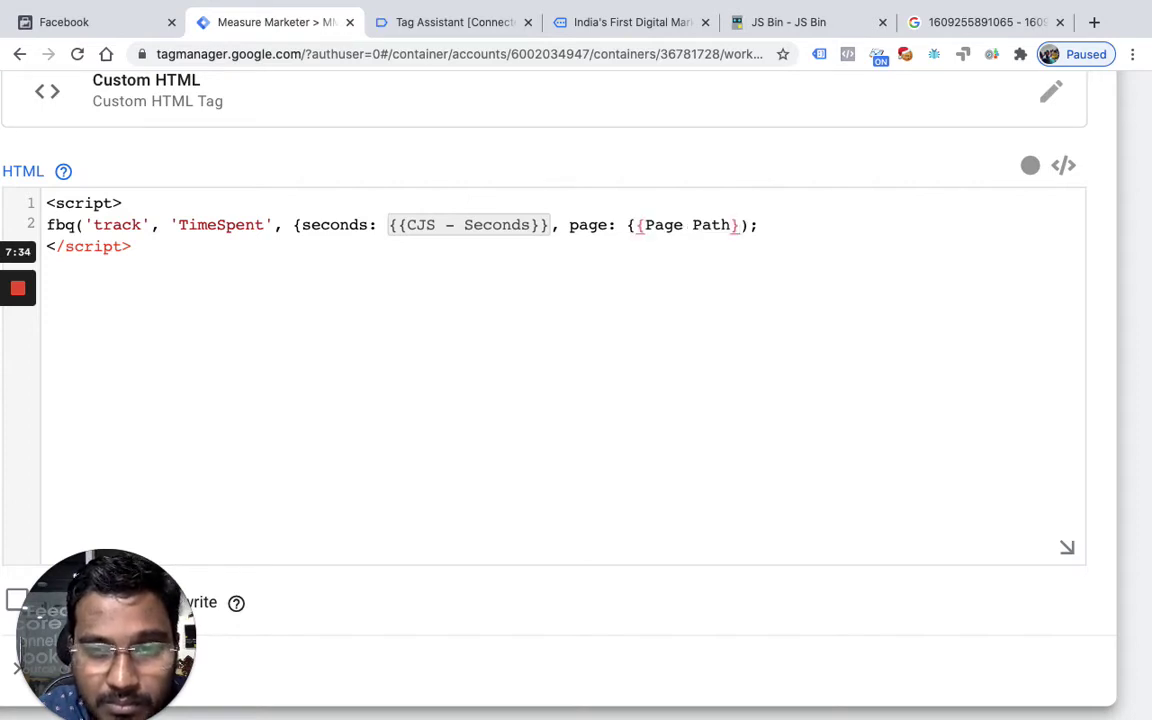
{"action": "key", "text": "BackSpace"}
{"action": "key", "text": "BackSpace"}
{"action": "key", "text": "BackSpace"}
{"action": "key", "text": "BackSpace"}
{"action": "key", "text": "BackSpace"}
{"action": "key", "text": "BackSpace"}
{"action": "key", "text": "BackSpace"}
{"action": "key", "text": "BackSpace"}
{"action": "key", "text": "BackSpace"}
{"action": "key", "text": "BackSpace"}
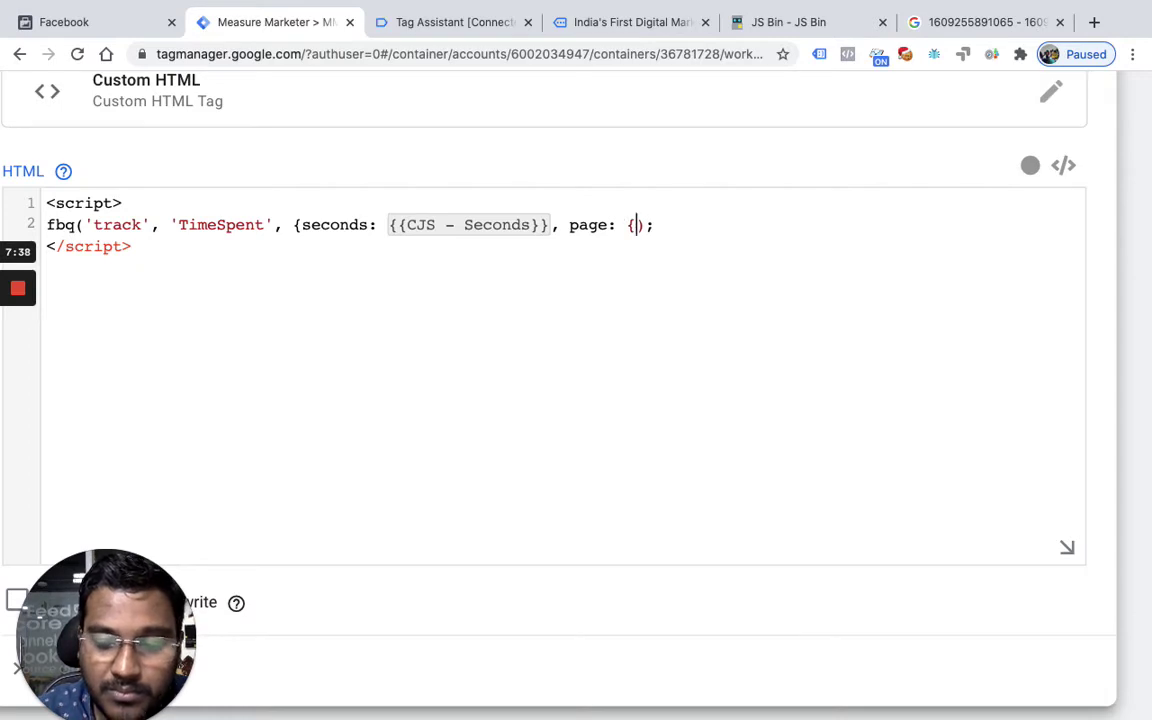
{"action": "type", "text": "page"}
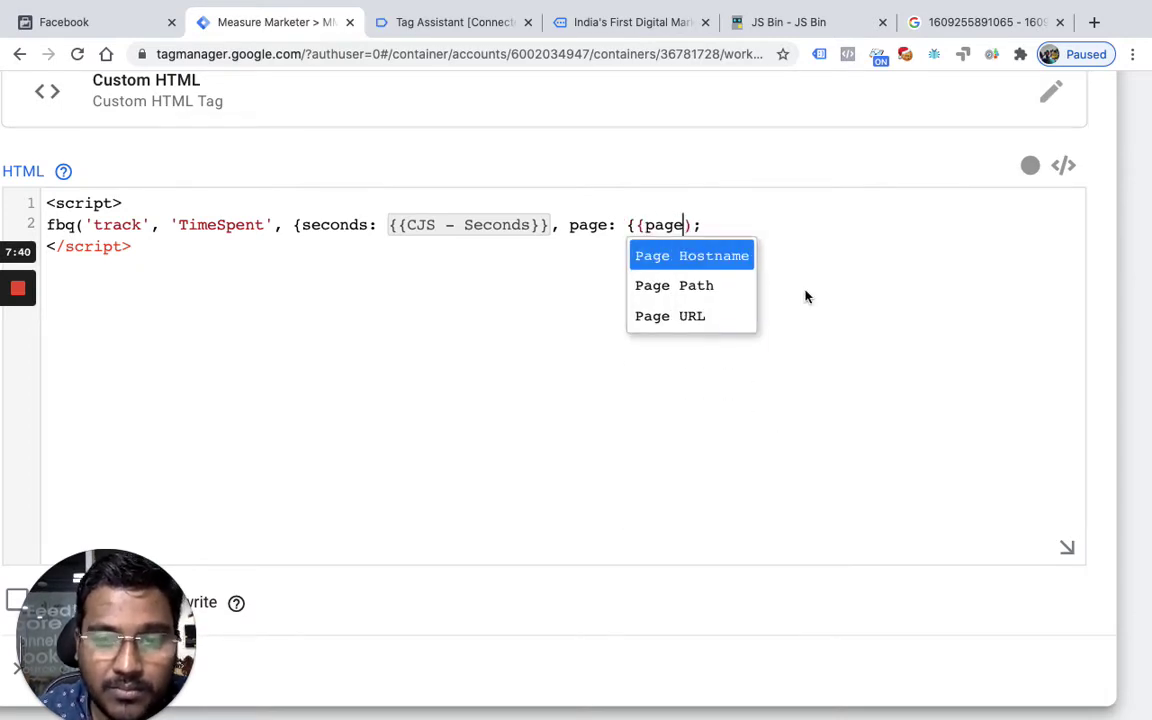
{"action": "left_click", "coordinate": [727, 293]}
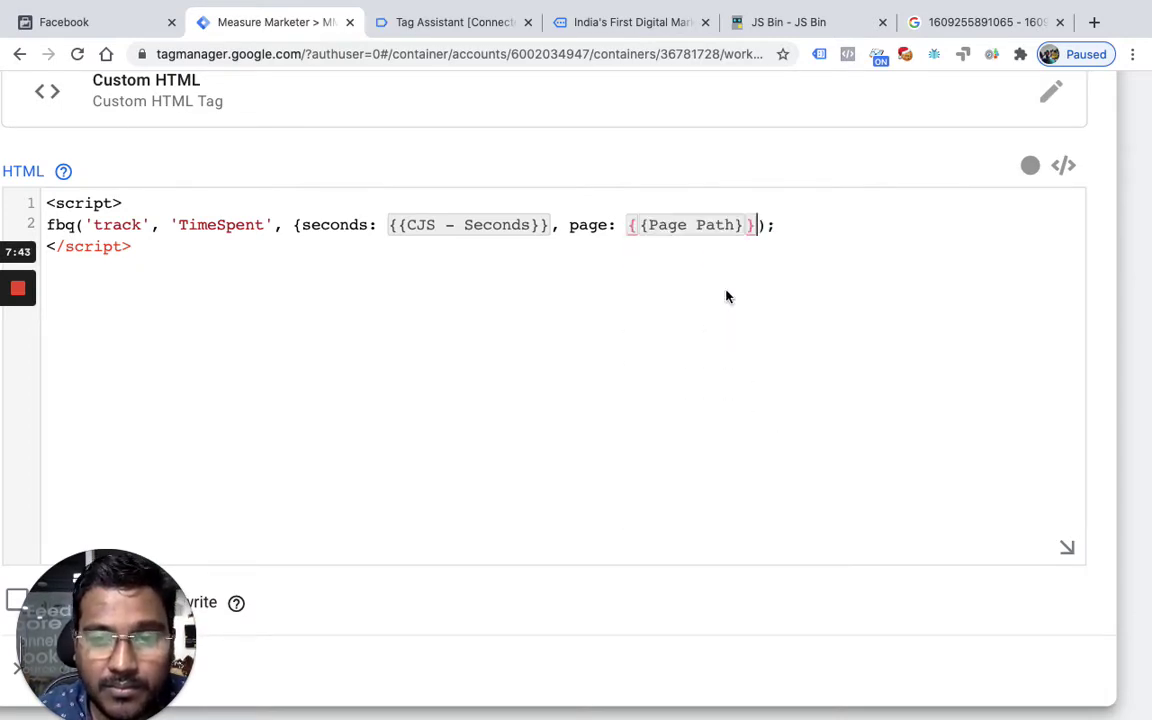
{"action": "type", "text": "}"}
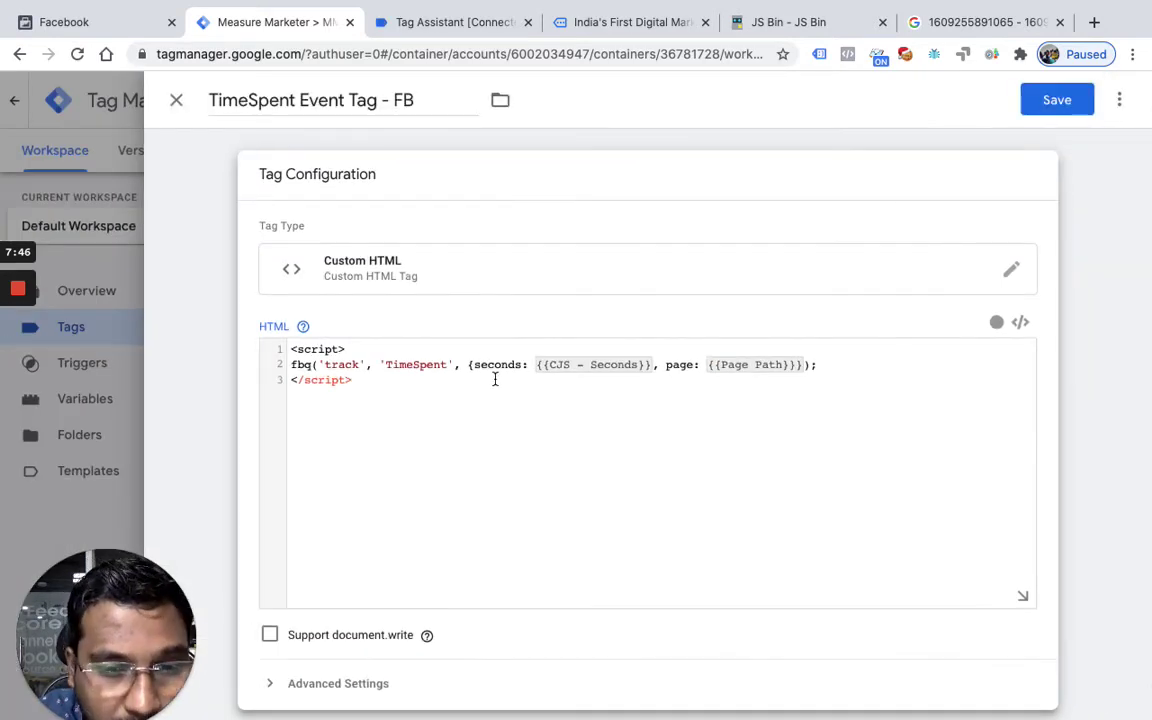
{"action": "left_click", "coordinate": [687, 378]}
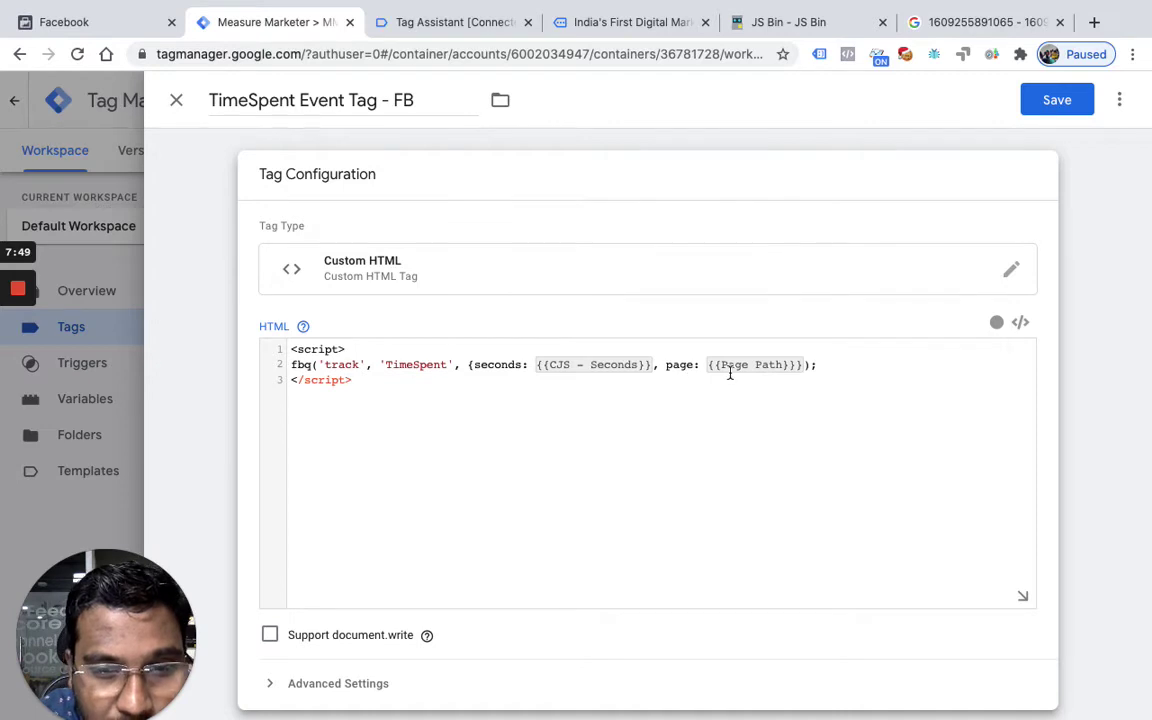
Set FB Pixel Initialisation - All Pages as the set-up tag fired before this tag, with the firing option Once per event.
{"action": "scroll", "coordinate": [714, 441], "scroll_direction": "down", "scroll_amount": 3}
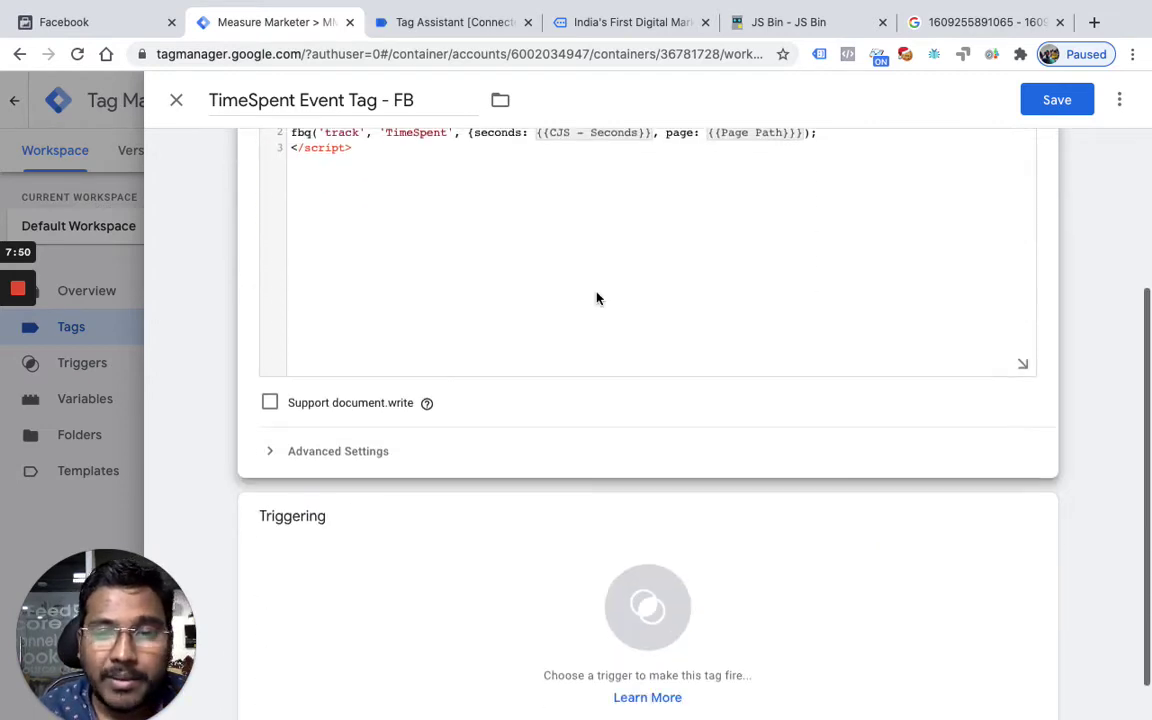
{"action": "left_click", "coordinate": [459, 456]}
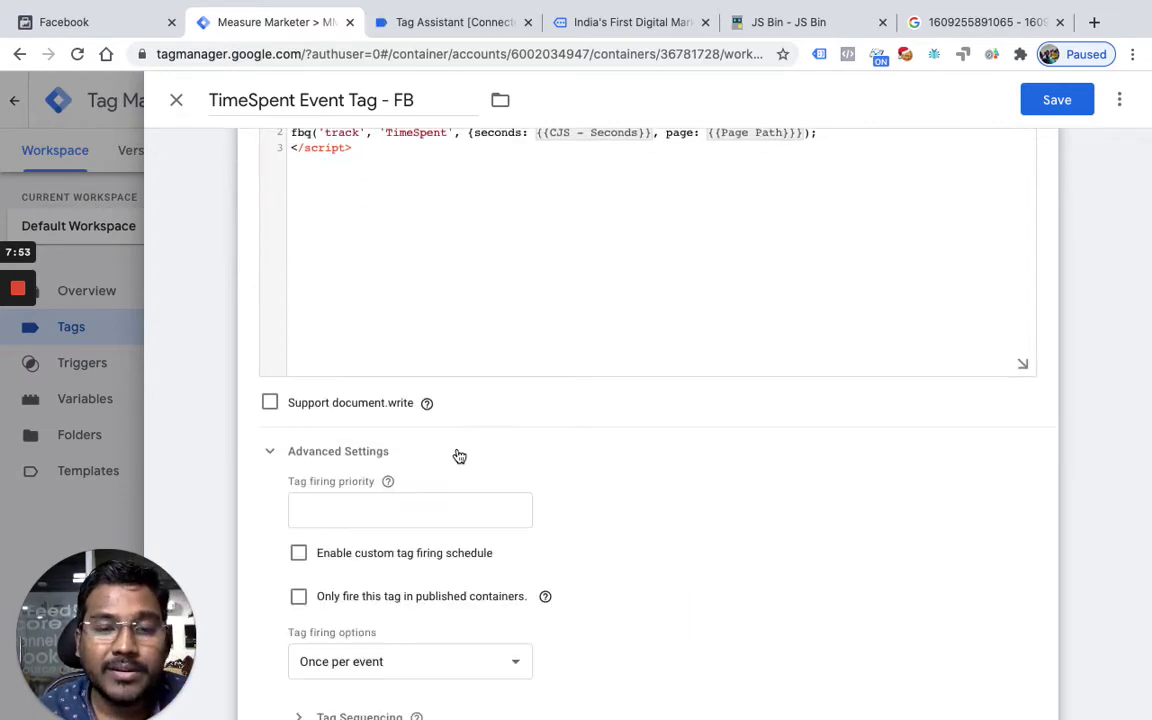
{"action": "scroll", "coordinate": [496, 504], "scroll_direction": "down", "scroll_amount": 5}
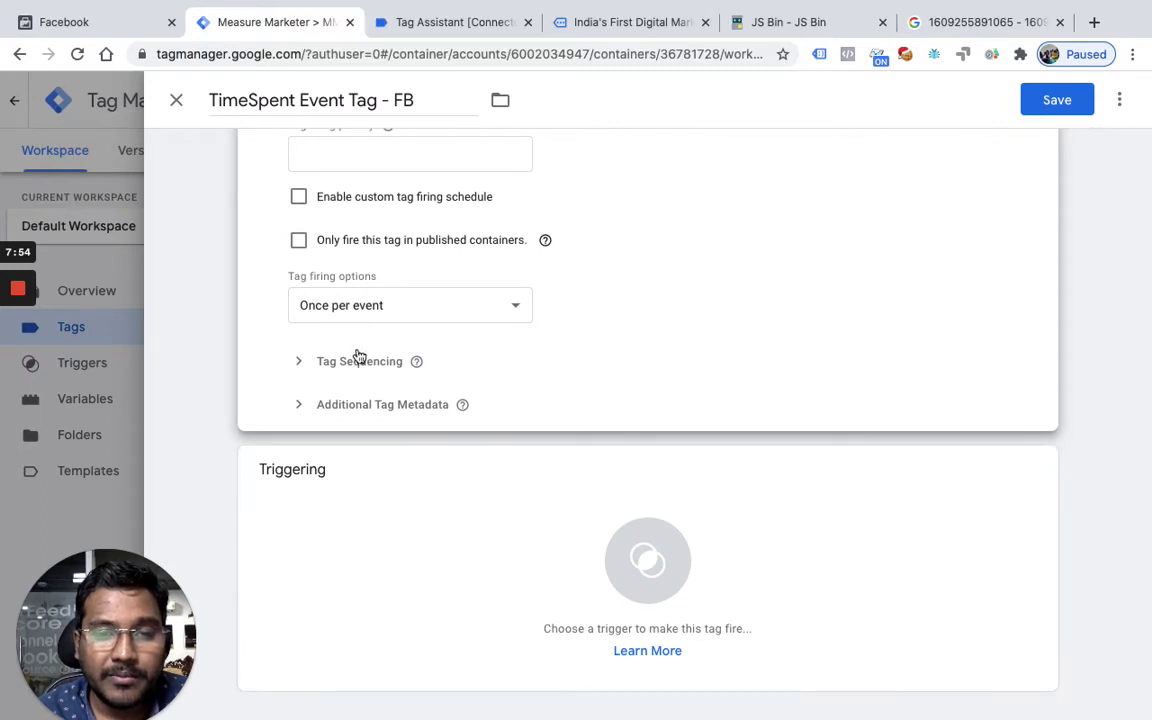
{"action": "left_click", "coordinate": [352, 362]}
{"action": "left_click", "coordinate": [322, 393]}
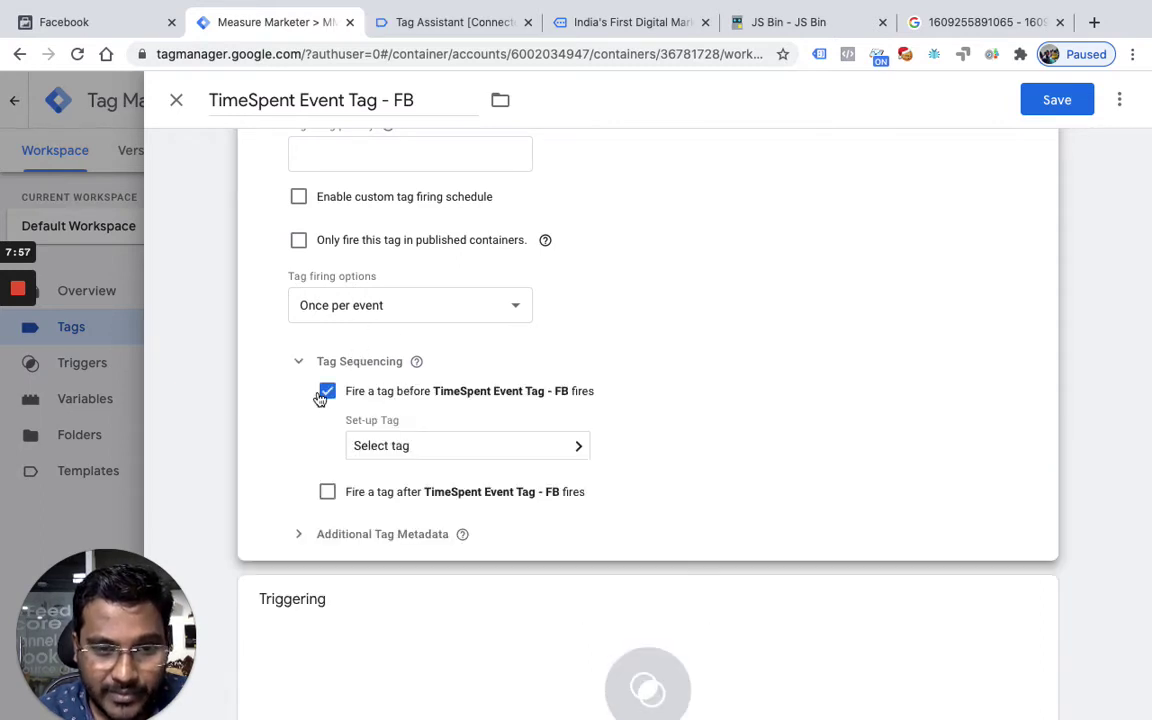
{"action": "left_click", "coordinate": [420, 456]}
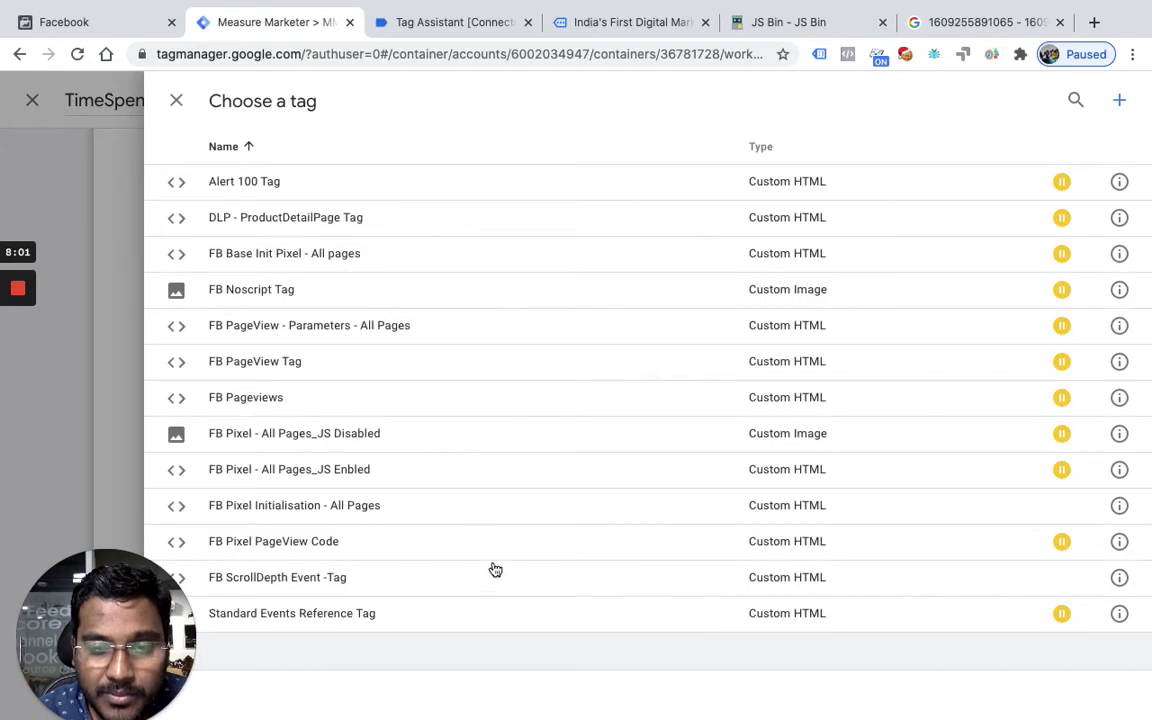
{"action": "left_click", "coordinate": [612, 508]}
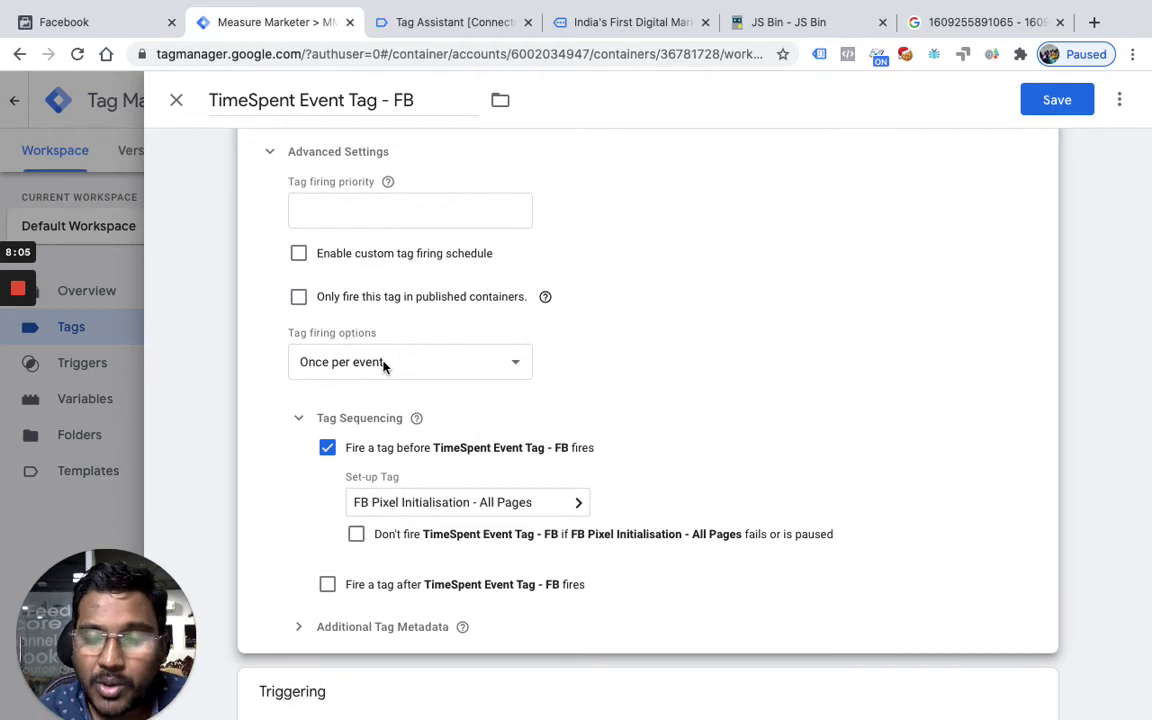
{"action": "left_click", "coordinate": [455, 362]}
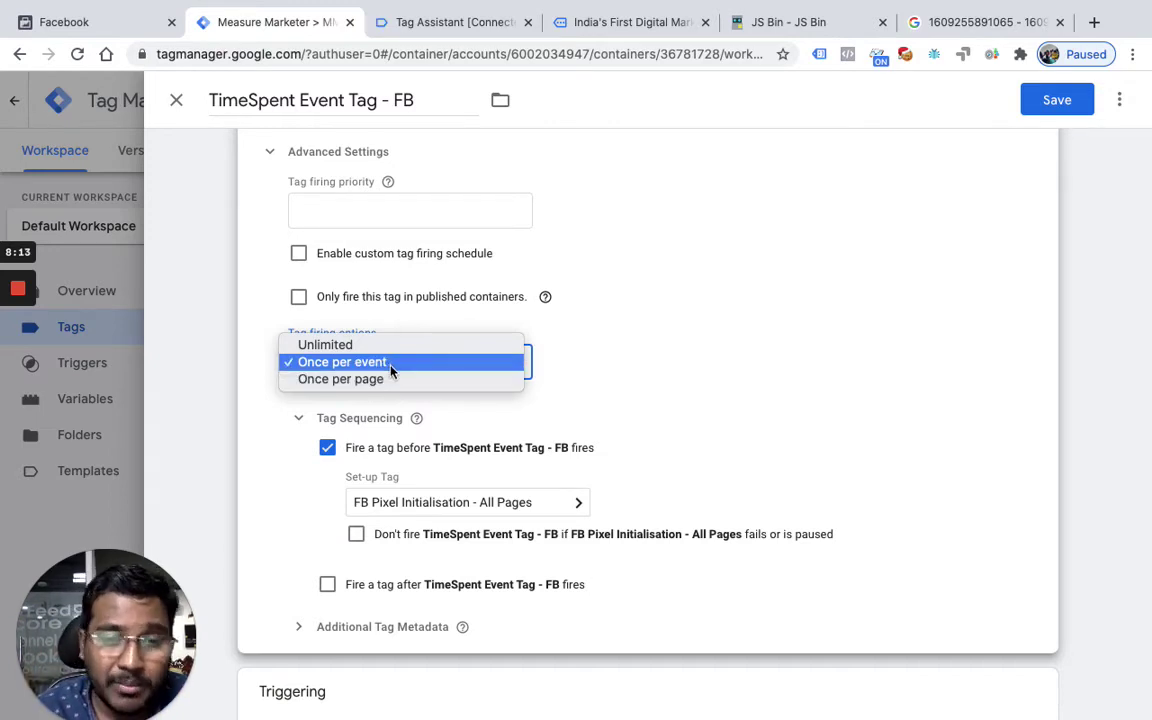
{"action": "left_click", "coordinate": [391, 366]}
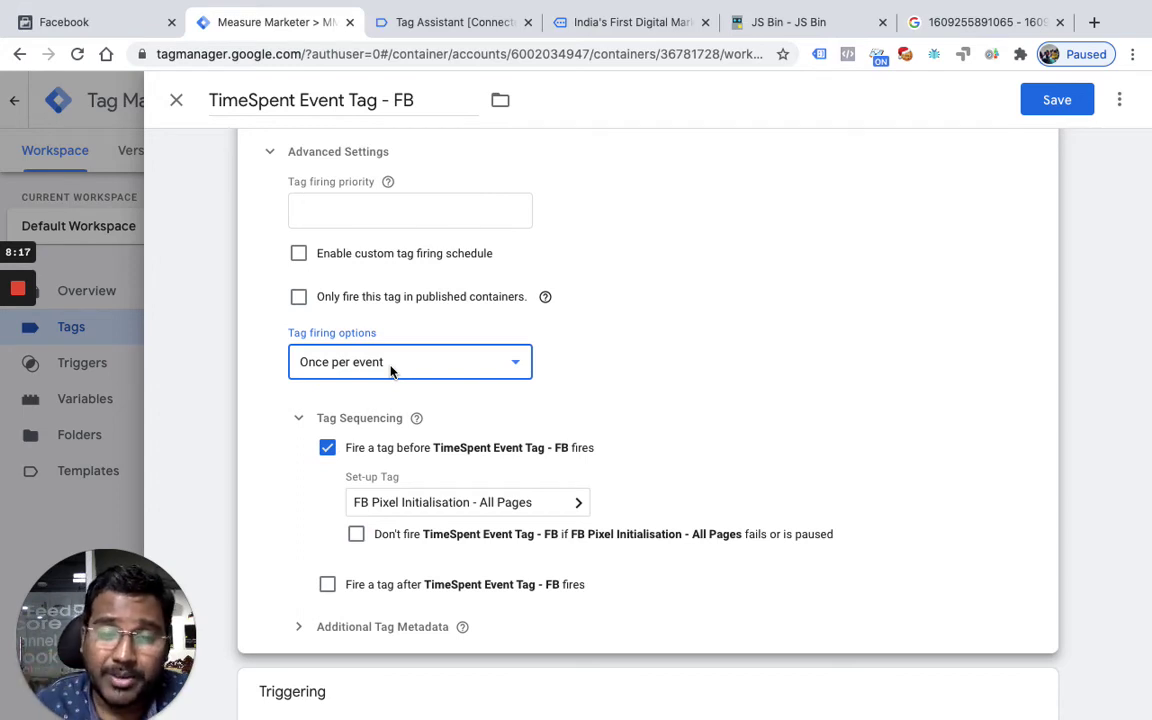
Add the Timer Trigger - 30, 60, 90, 120, 150 sec as the tag's firing trigger and save the tag.
{"action": "left_click", "coordinate": [1056, 108]}
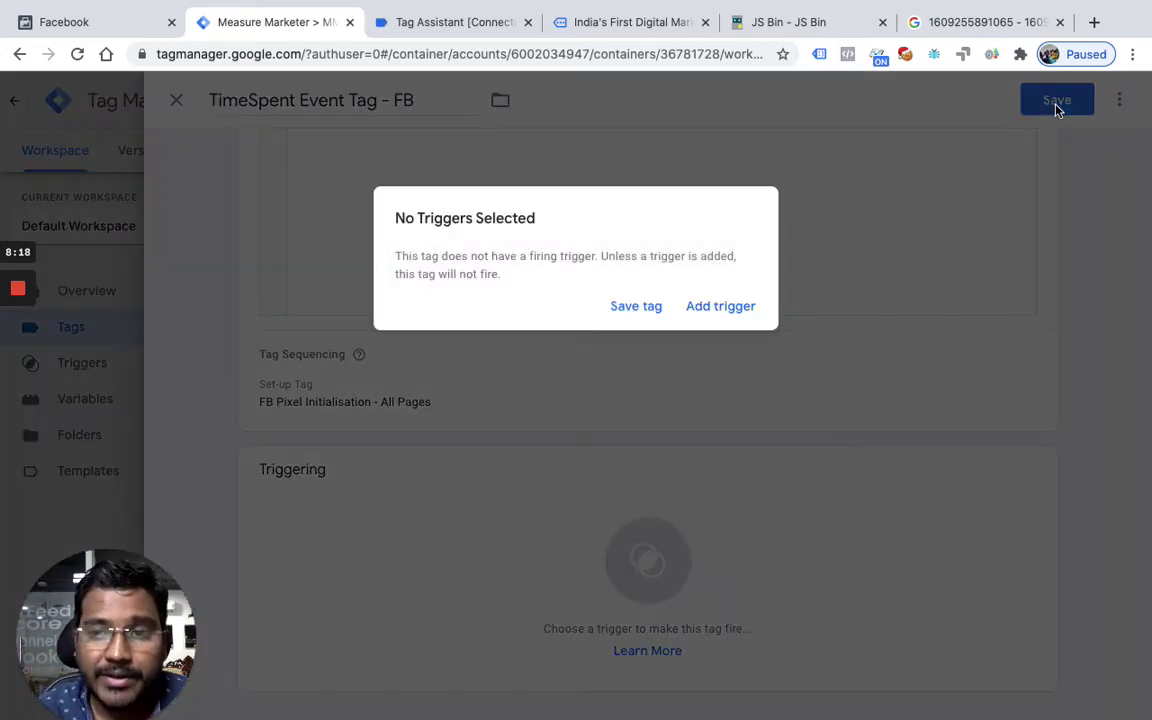
{"action": "left_click", "coordinate": [711, 307]}
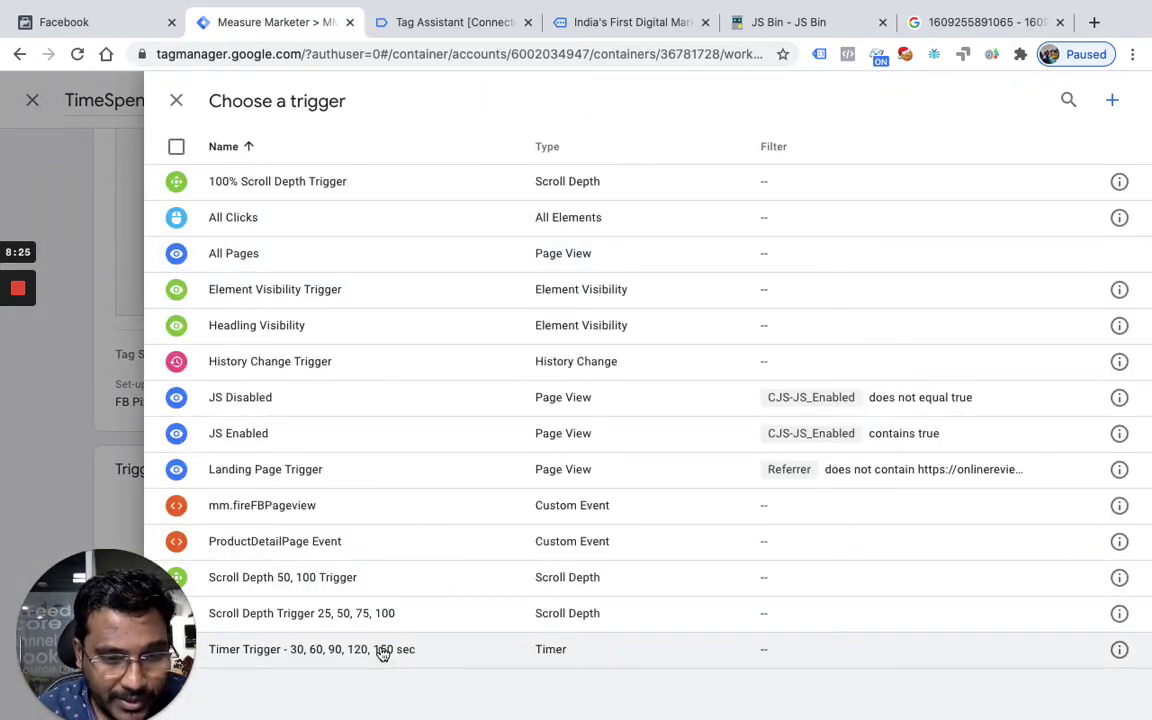
{"action": "left_click", "coordinate": [383, 652]}
{"action": "scroll", "coordinate": [694, 427], "scroll_direction": "up", "scroll_amount": 3}
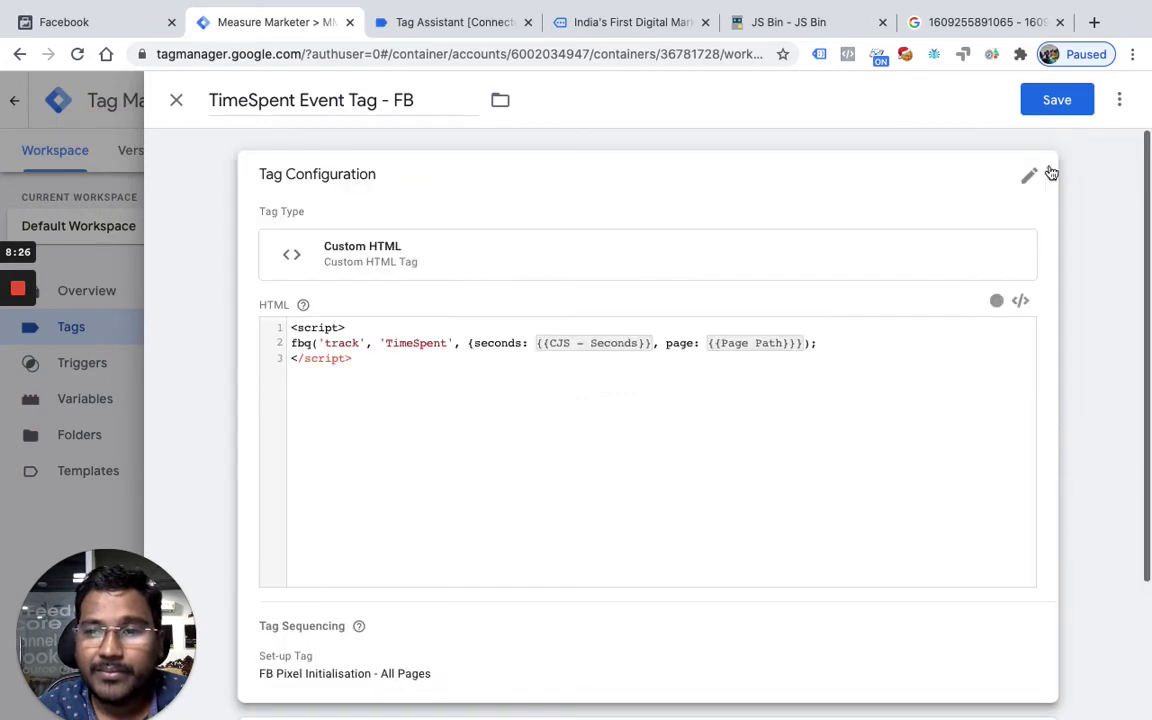
{"action": "left_click", "coordinate": [1056, 103]}
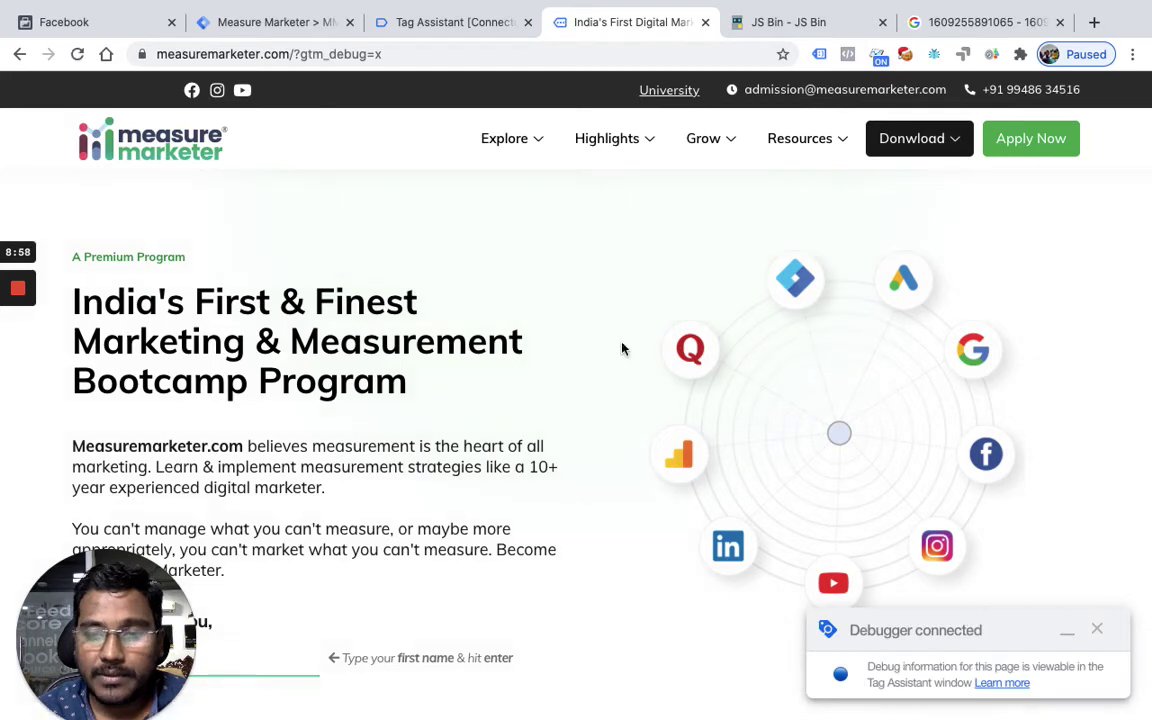
Switch to Tag Assistant, continue past the connection notice, and inspect the variable values of the Window Loaded event, including CJS - Seconds.
{"action": "left_click", "coordinate": [440, 22]}
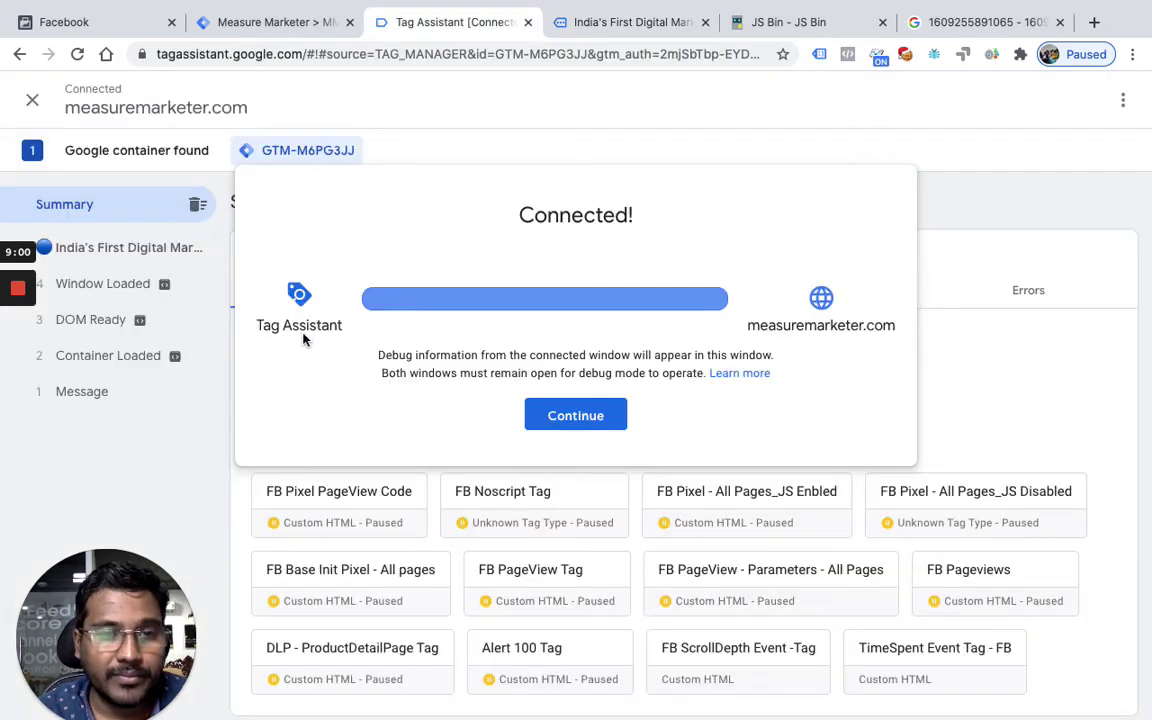
{"action": "left_click", "coordinate": [570, 420]}
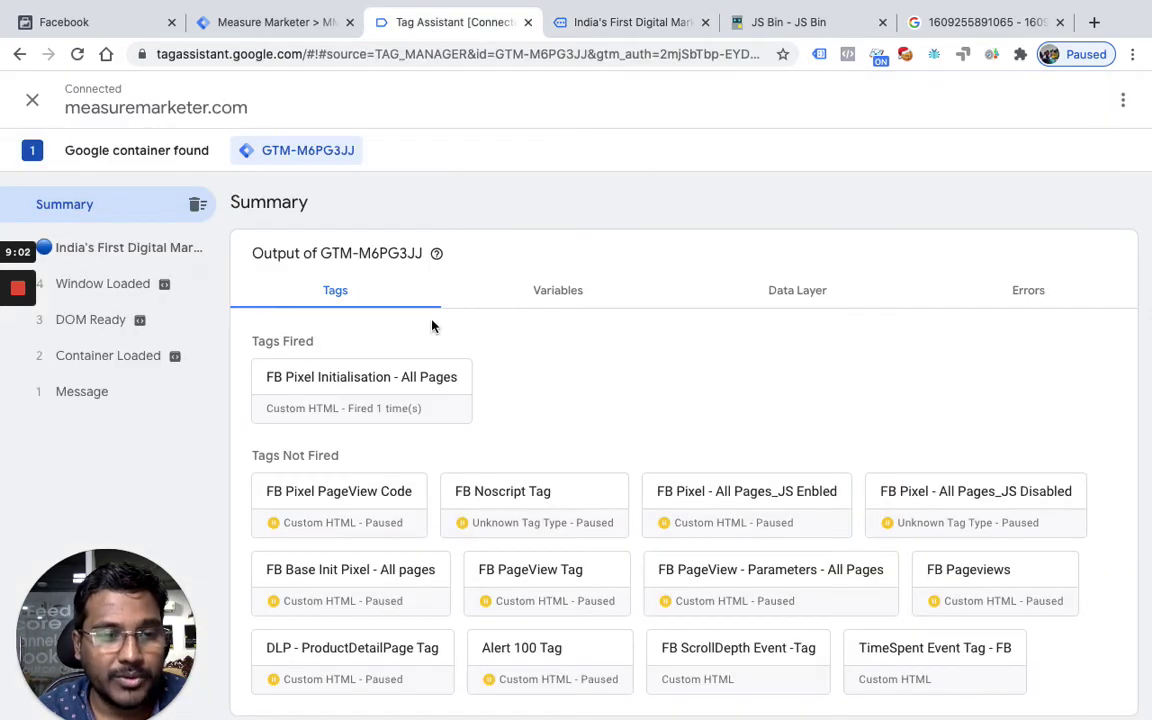
{"action": "left_click", "coordinate": [130, 288]}
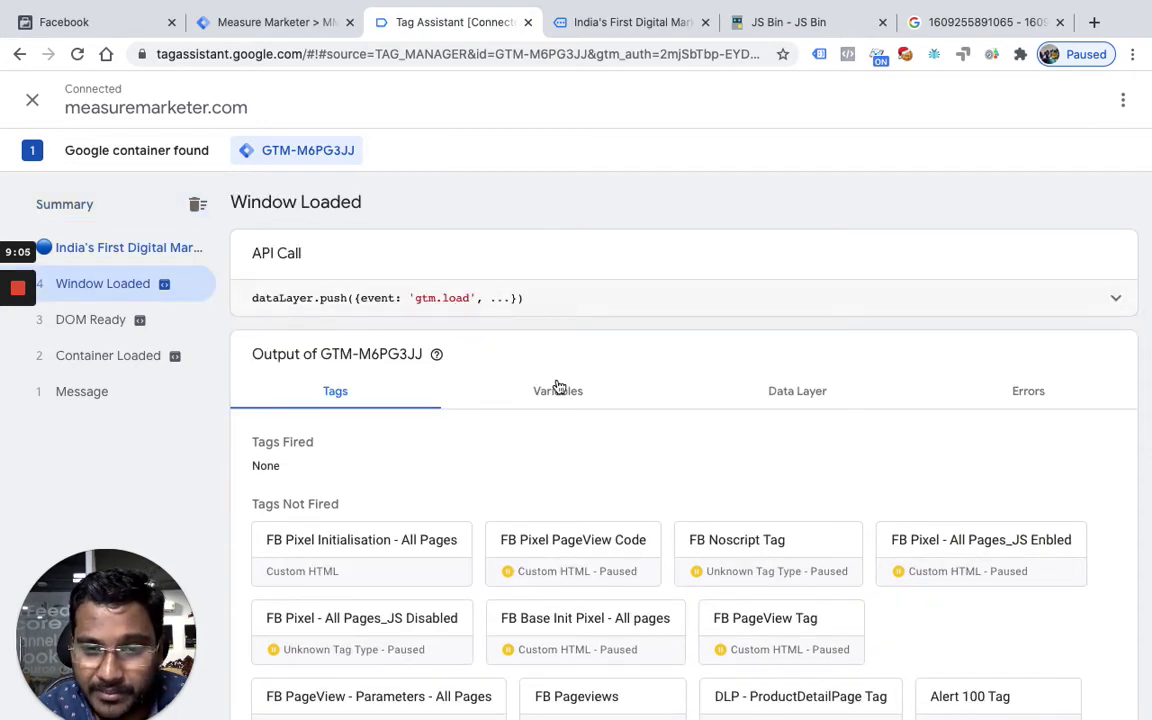
{"action": "left_click", "coordinate": [557, 390]}
{"action": "scroll", "coordinate": [494, 473], "scroll_direction": "down", "scroll_amount": 4}
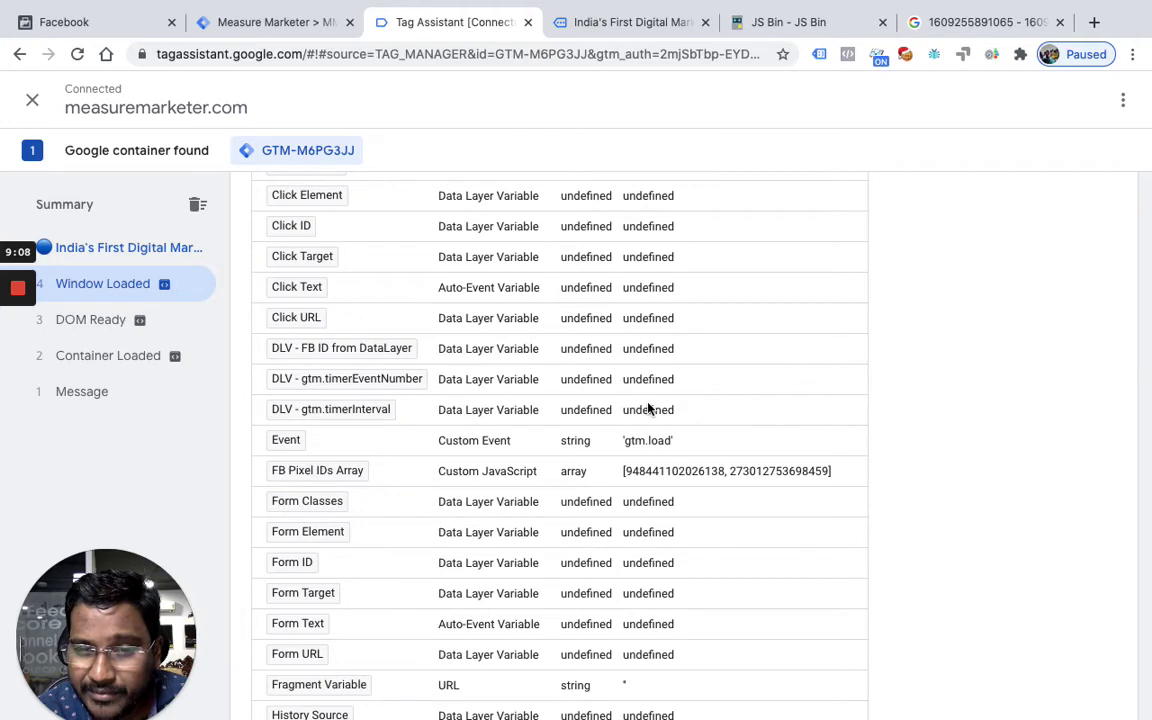
{"action": "scroll", "coordinate": [380, 545], "scroll_direction": "up", "scroll_amount": 1}
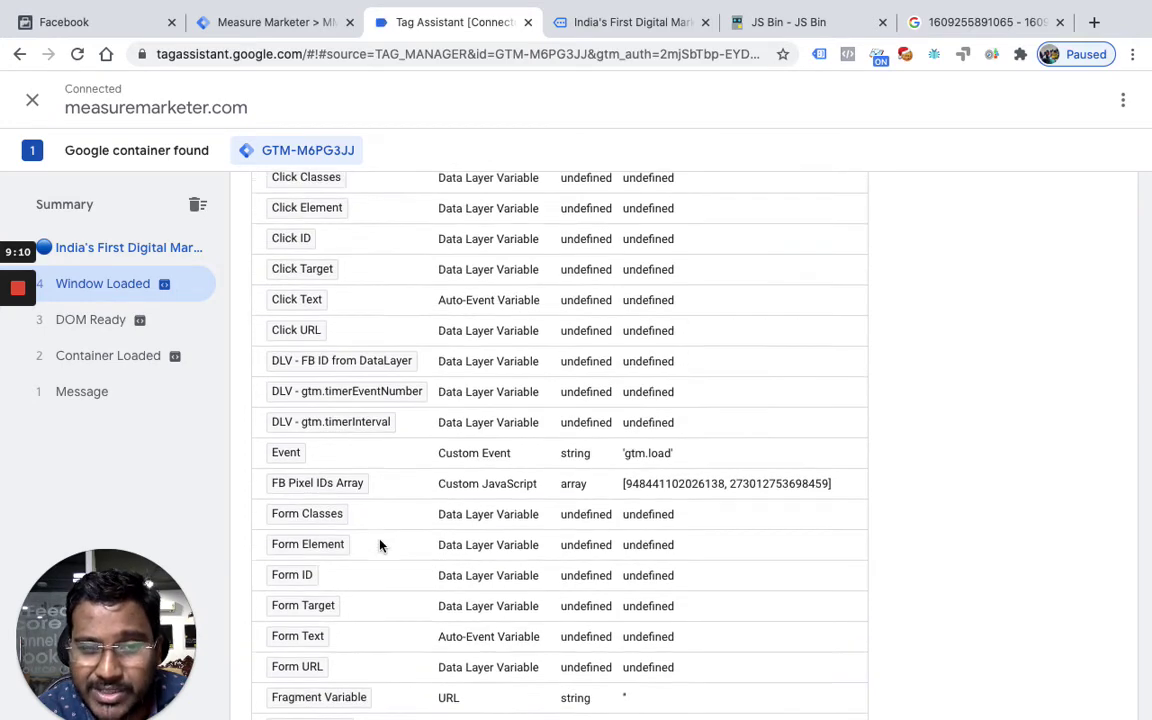
{"action": "scroll", "coordinate": [380, 545], "scroll_direction": "up", "scroll_amount": 2}
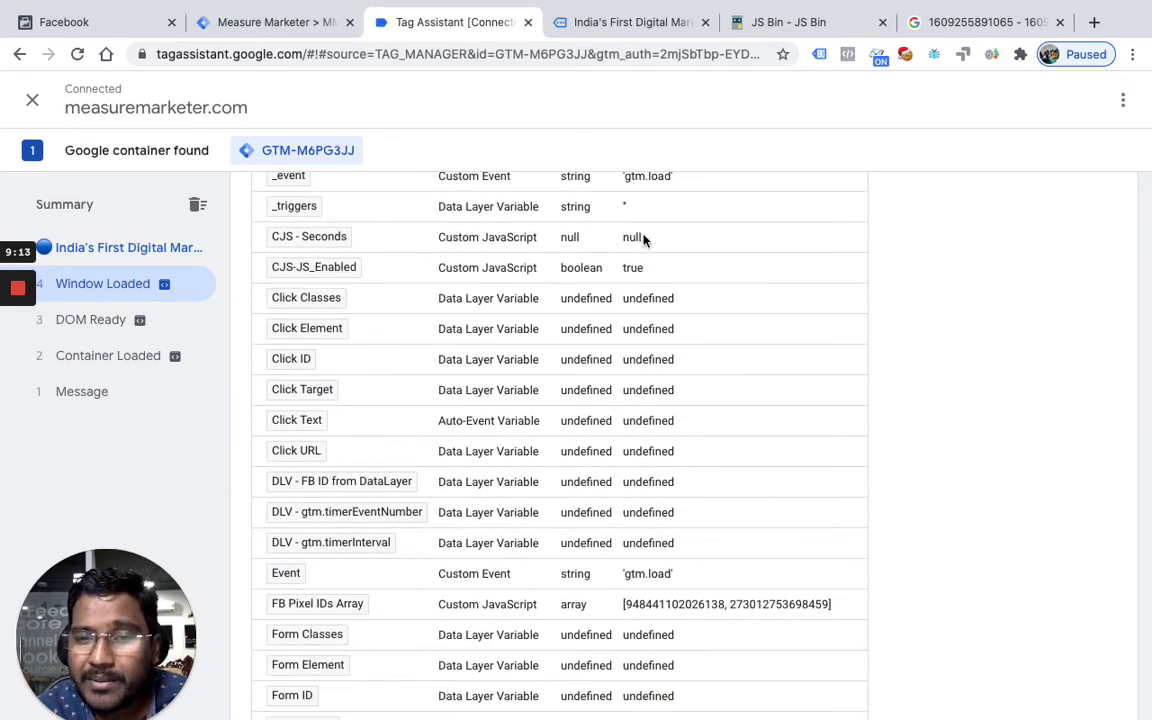
{"action": "scroll", "coordinate": [643, 239], "scroll_direction": "up", "scroll_amount": 3}
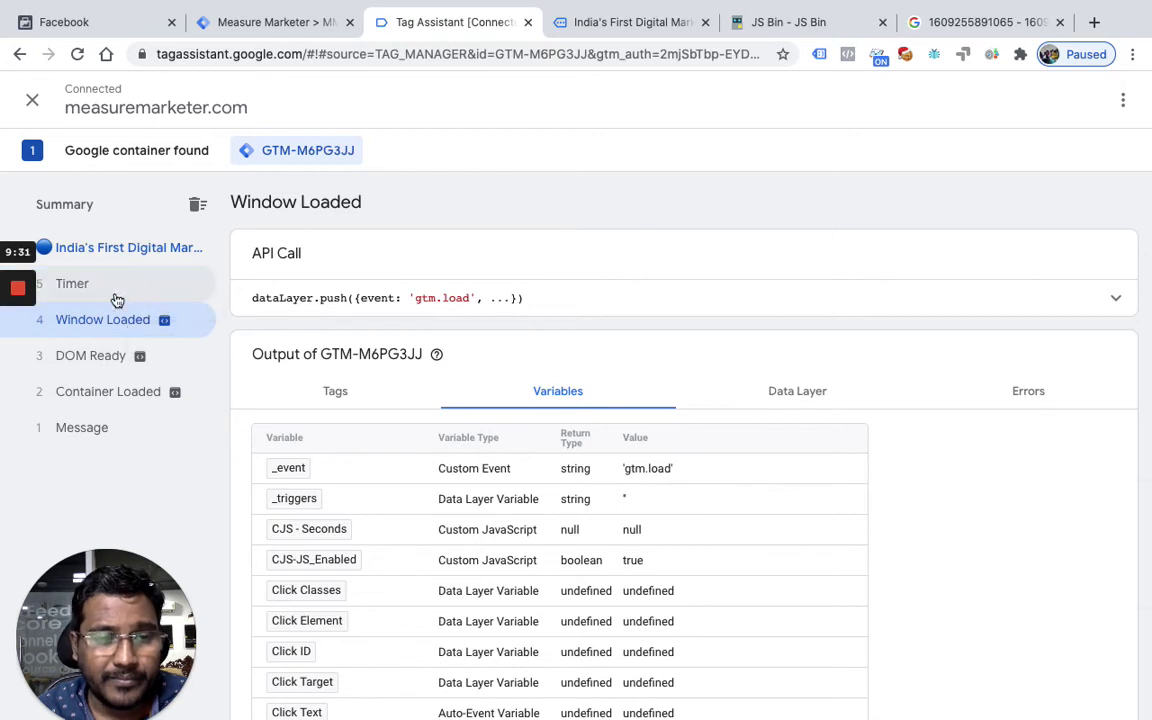
Expand the first Timer event's API call and compare its timer and CJS - Seconds variable values with those of Window Loaded.
{"action": "left_click", "coordinate": [109, 281]}
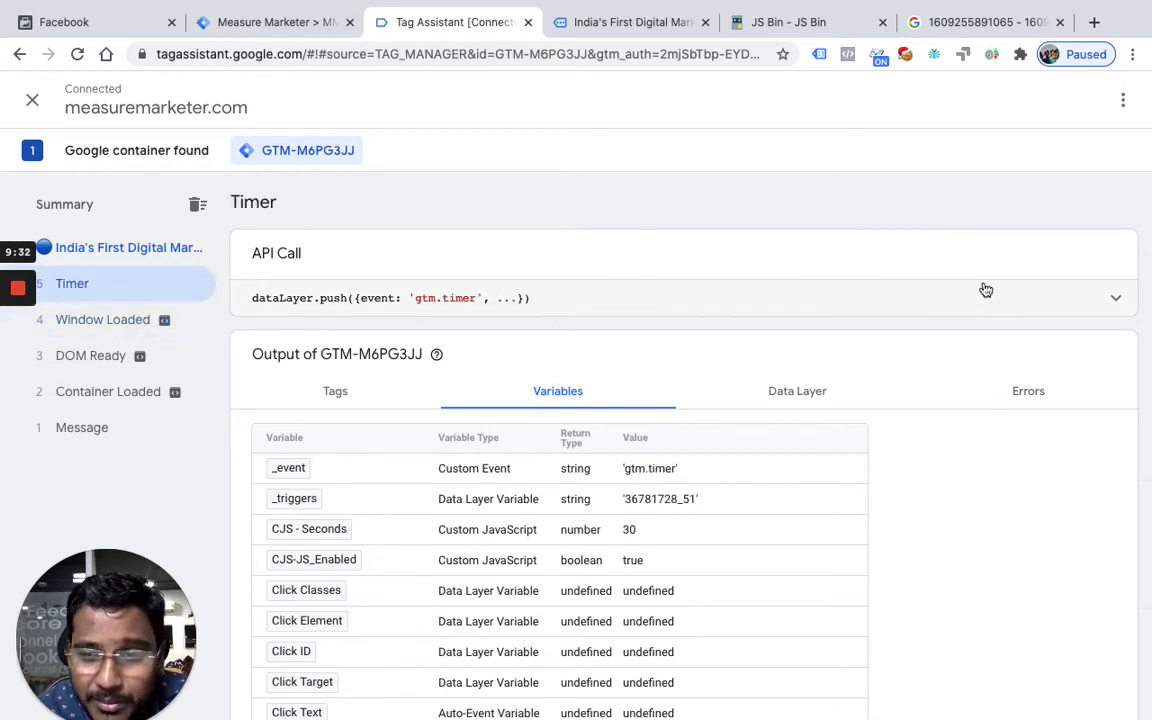
{"action": "left_click", "coordinate": [1113, 297]}
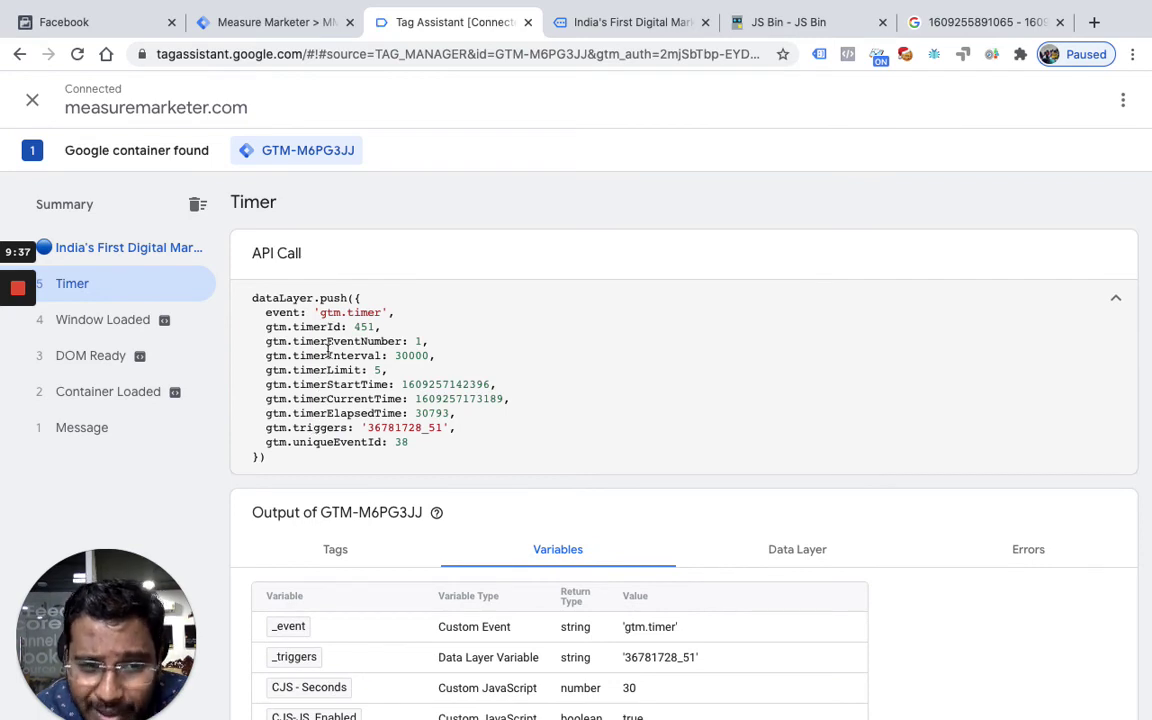
{"action": "scroll", "coordinate": [320, 400], "scroll_direction": "down", "scroll_amount": 2}
{"action": "left_click", "coordinate": [118, 326]}
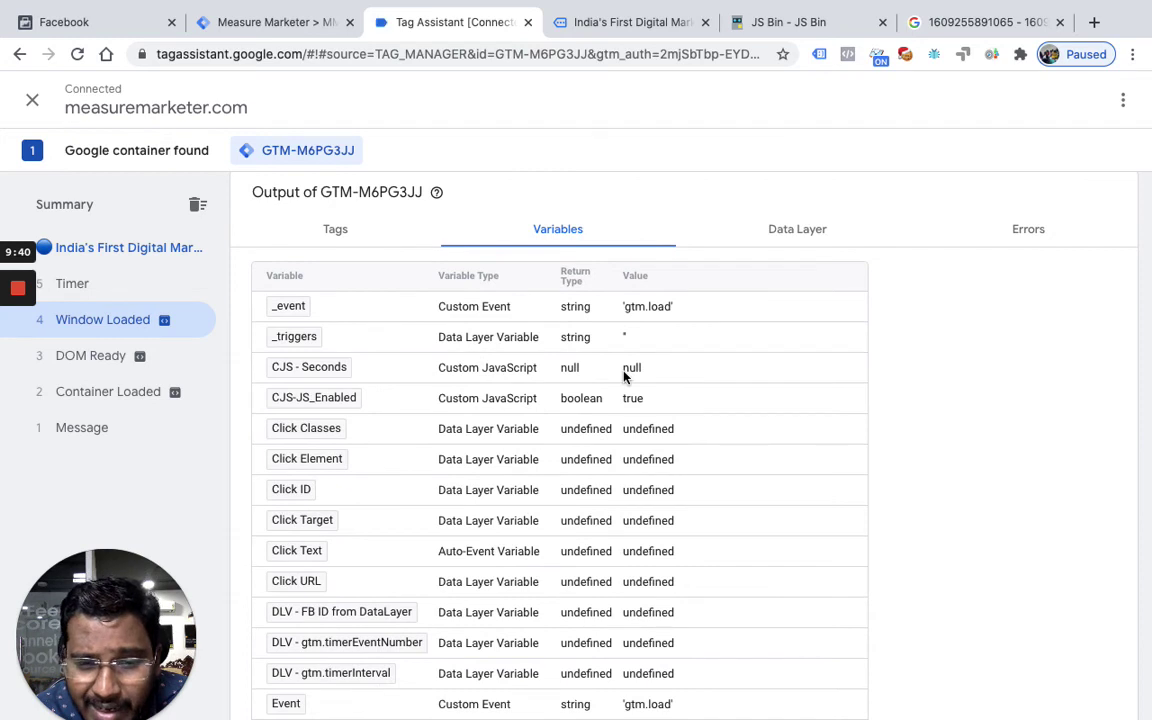
{"action": "scroll", "coordinate": [620, 380], "scroll_direction": "down", "scroll_amount": 1}
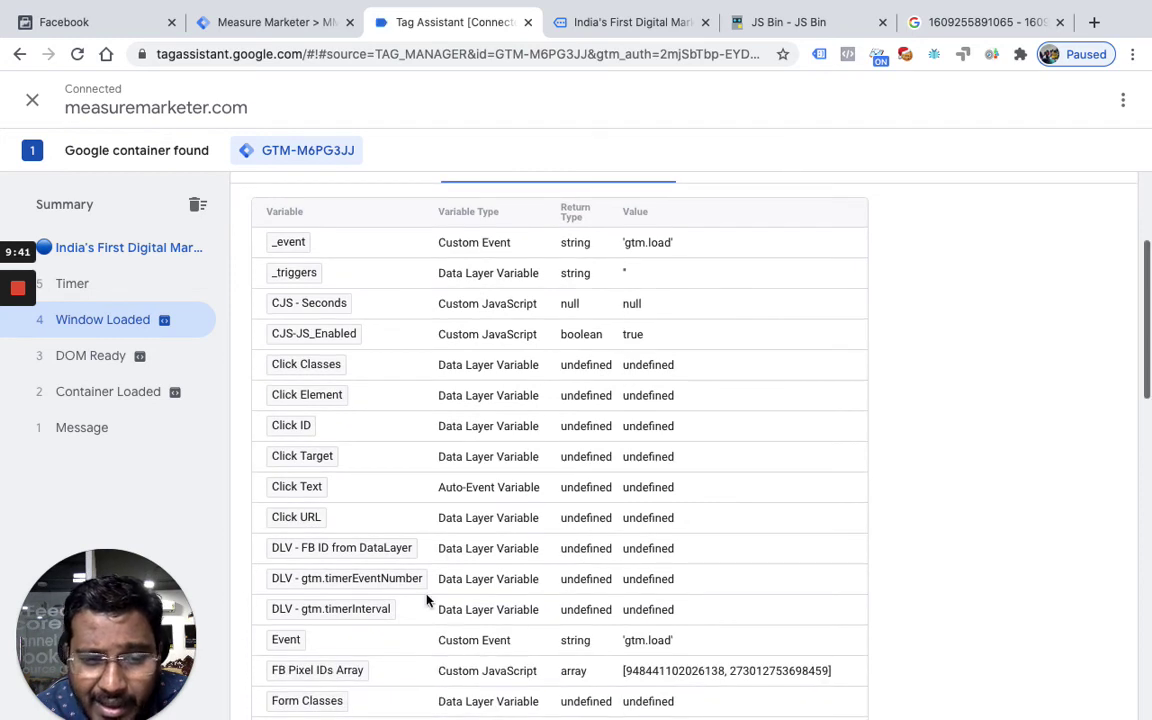
{"action": "left_click", "coordinate": [141, 289]}
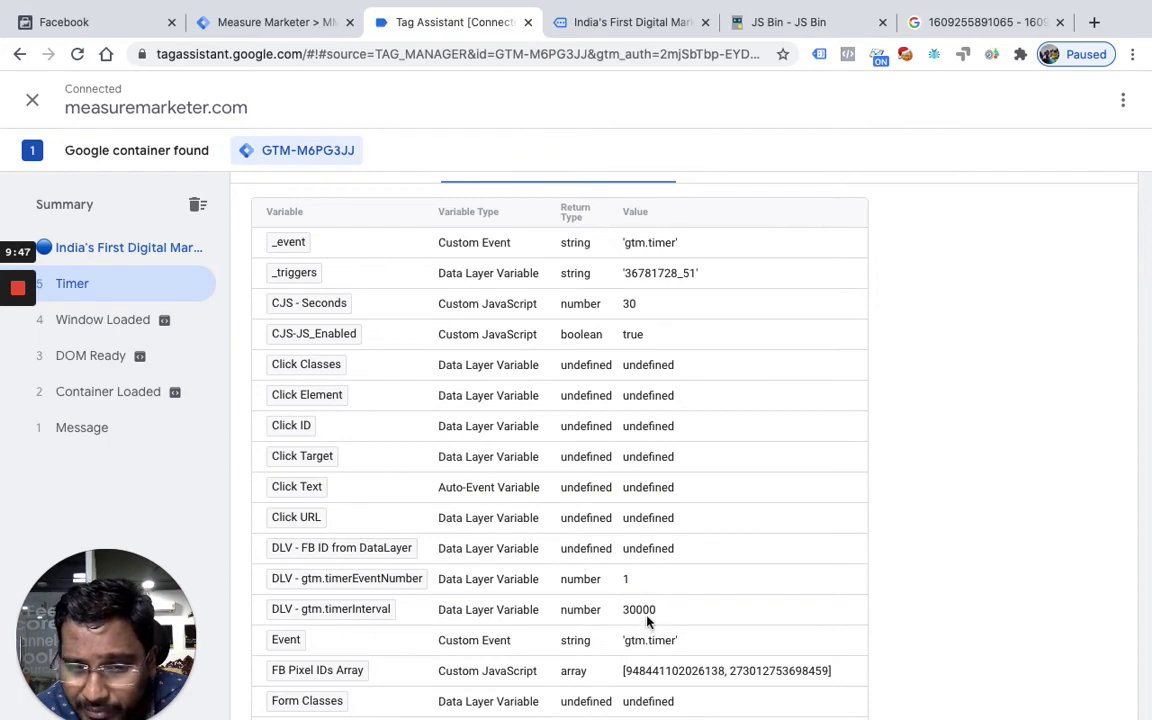
Switch to the measuremarketer.com page and check the custom parameters of the first two TimeSpent events in Facebook Pixel Helper.
{"action": "left_click", "coordinate": [630, 21]}
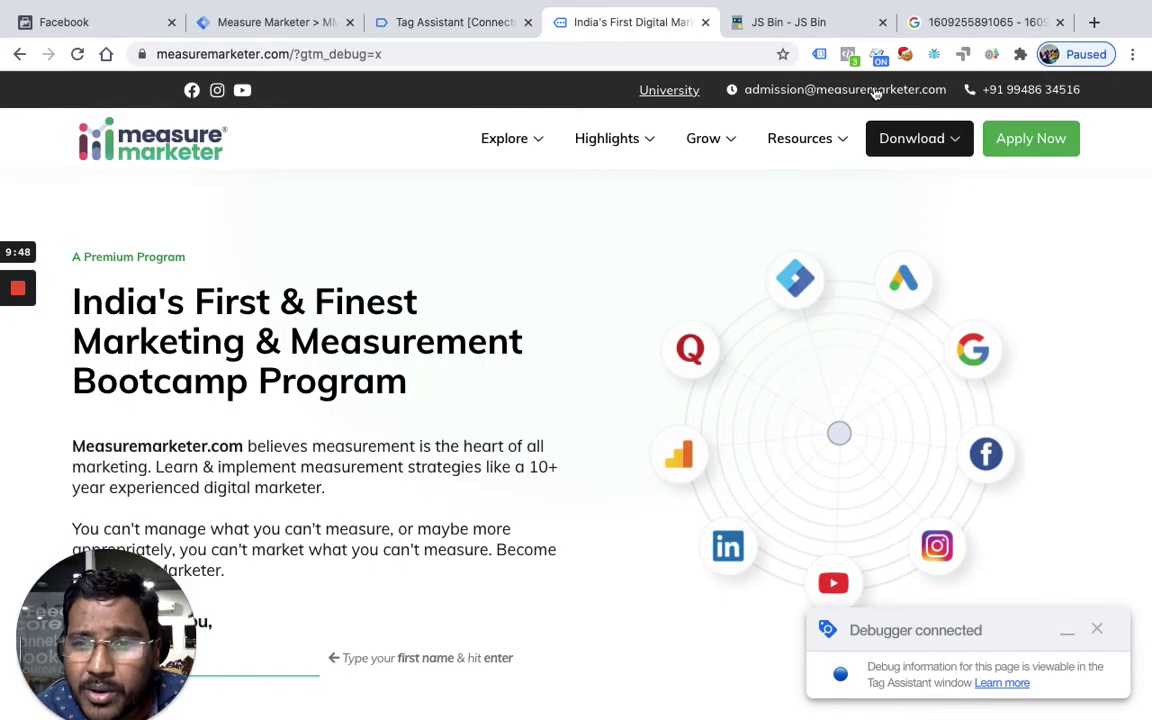
{"action": "left_click", "coordinate": [847, 55]}
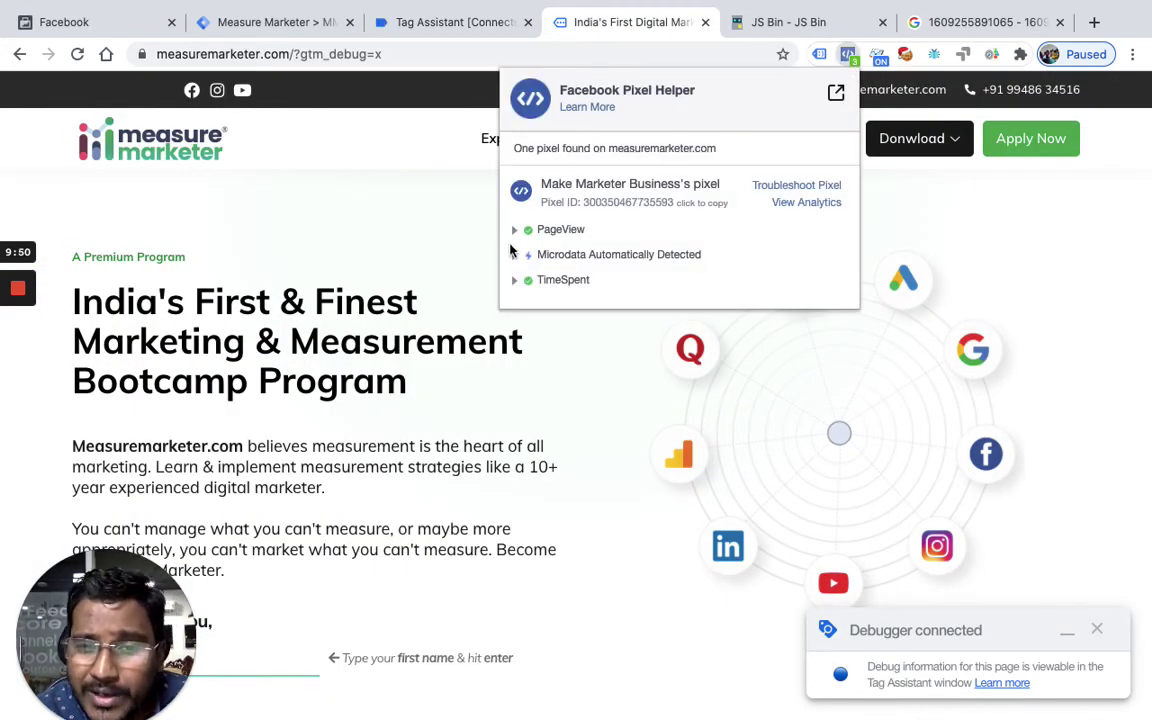
{"action": "left_click", "coordinate": [535, 286]}
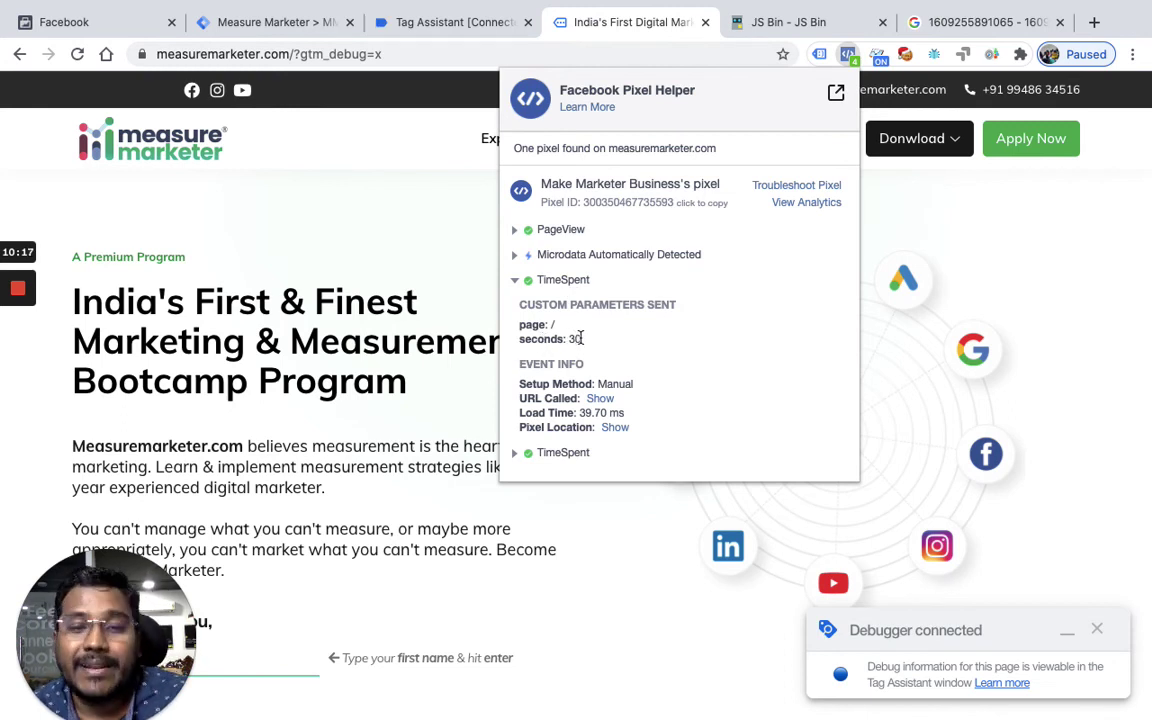
{"action": "left_click", "coordinate": [518, 454]}
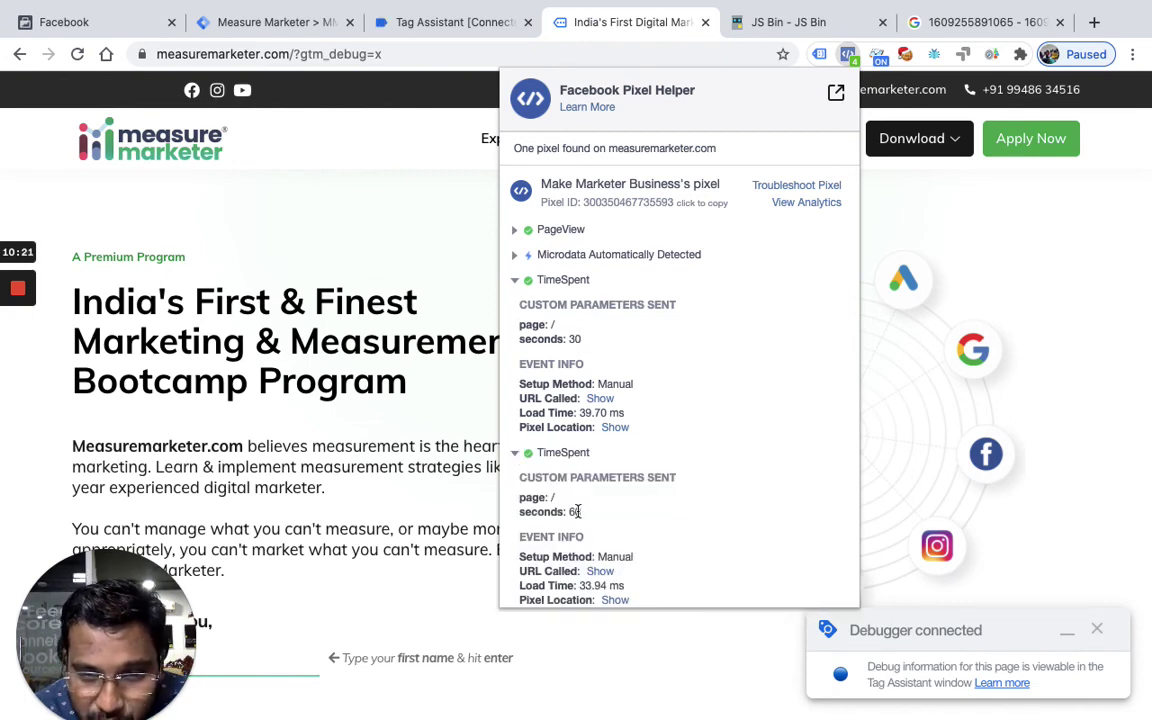
{"action": "key", "text": "Escape"}
In Tag Assistant, inspect the second Timer event's variables and fired tags, then view the details of TimeSpent Event Tag - FB and close them.
{"action": "left_click", "coordinate": [424, 28]}
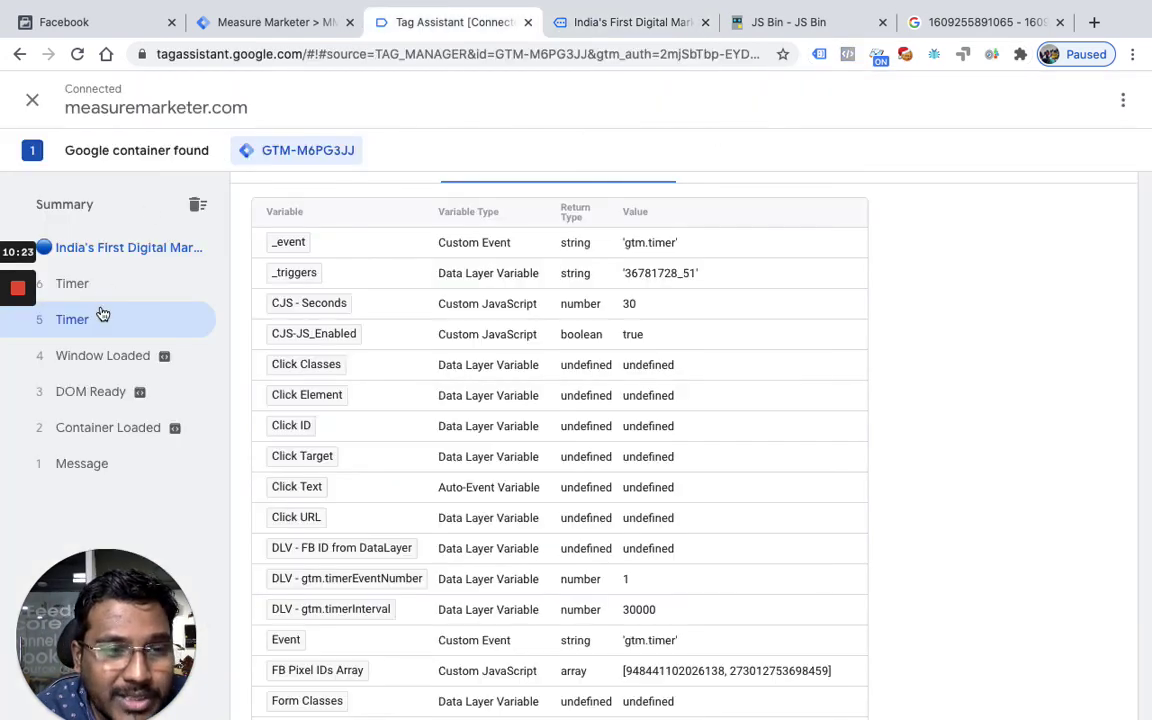
{"action": "left_click", "coordinate": [85, 287]}
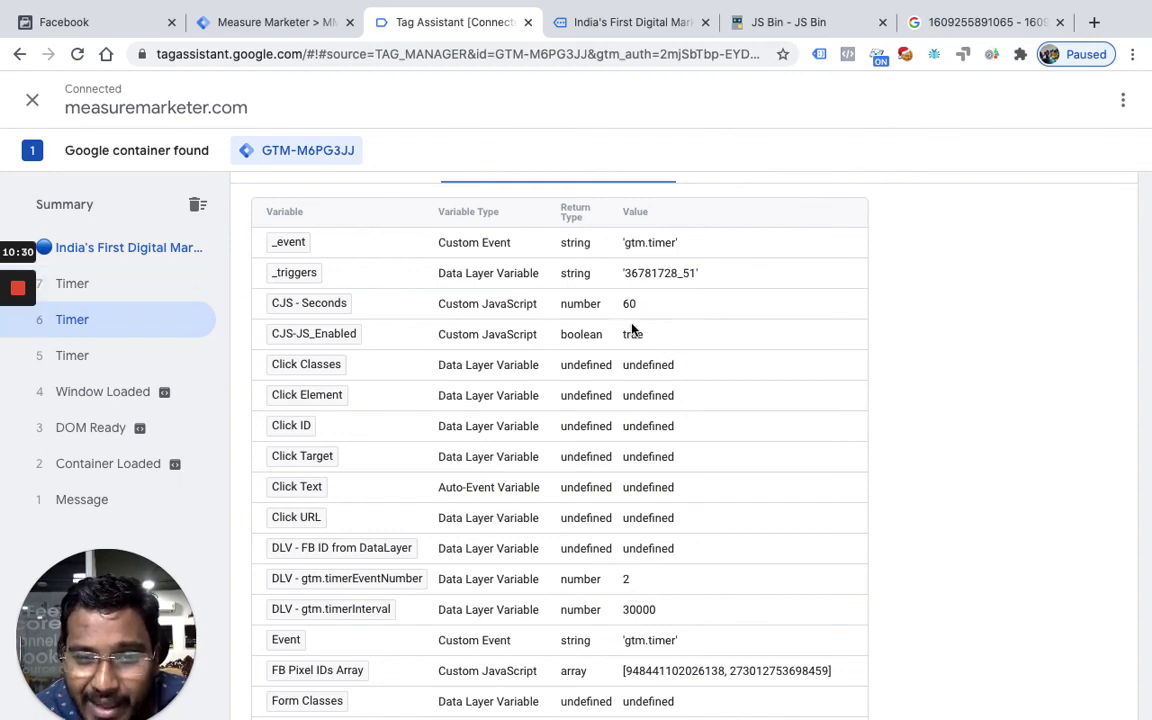
{"action": "scroll", "coordinate": [324, 300], "scroll_direction": "up", "scroll_amount": 5}
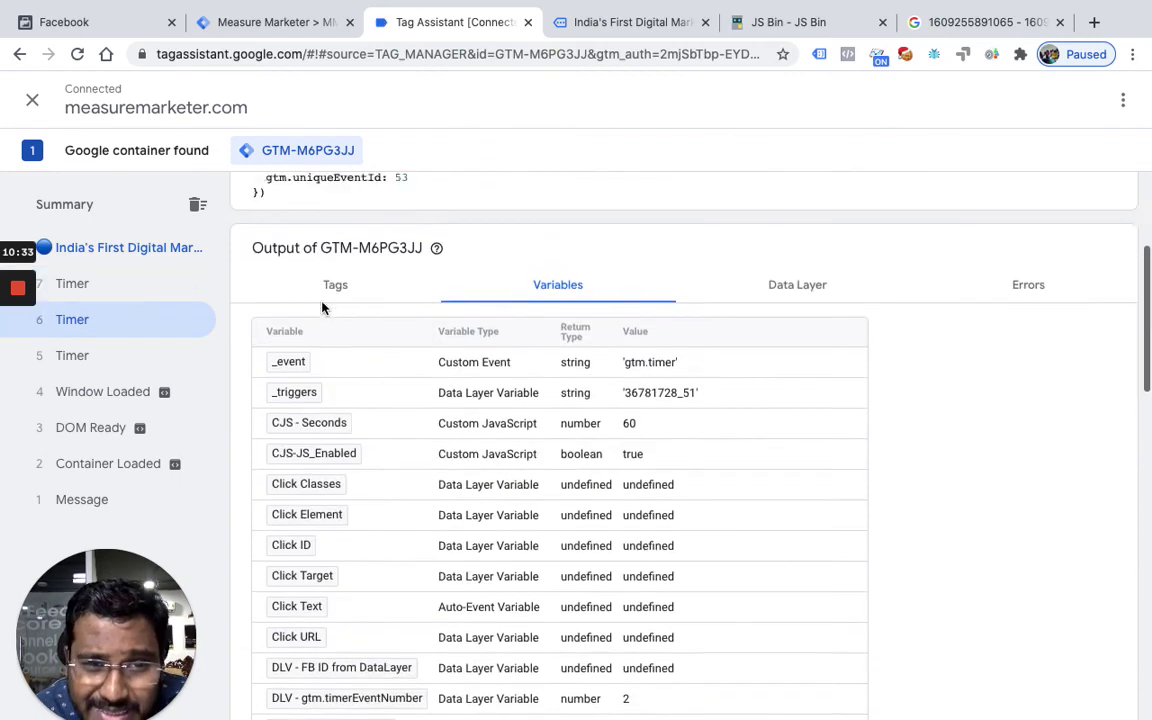
{"action": "left_click", "coordinate": [334, 435]}
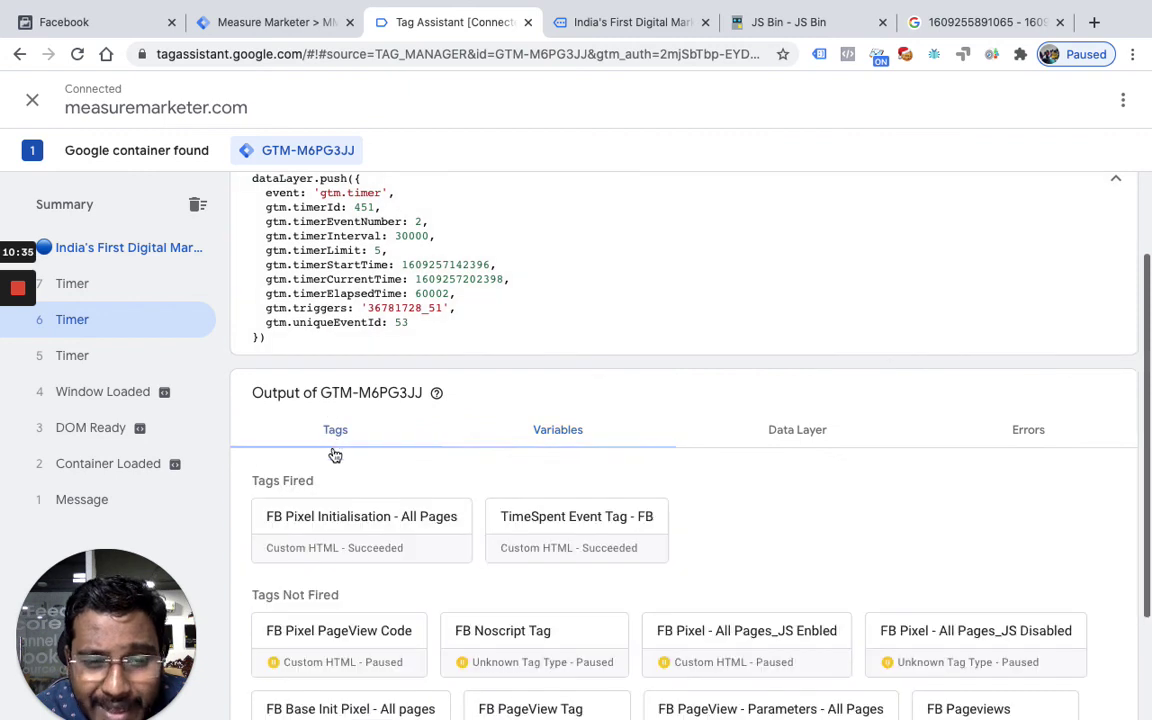
{"action": "left_click", "coordinate": [548, 521]}
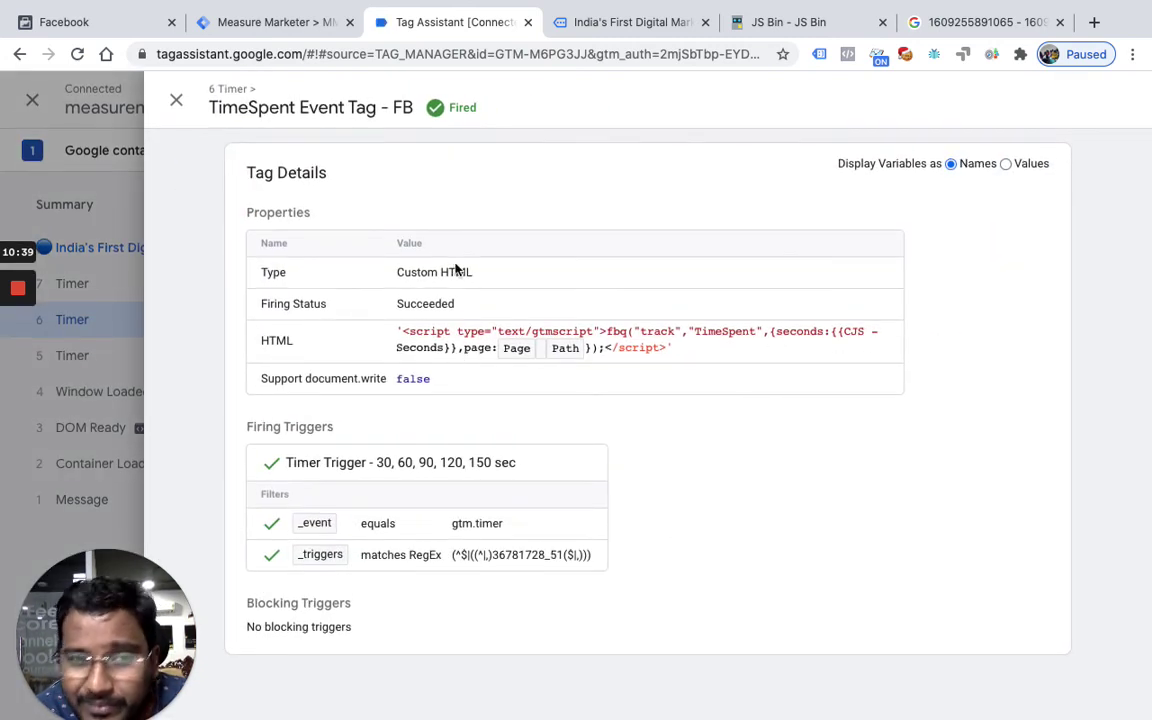
{"action": "left_click", "coordinate": [177, 98]}
Return to the measuremarketer.com page and check the third TimeSpent event's custom parameters in Facebook Pixel Helper.
{"action": "left_click", "coordinate": [575, 22]}
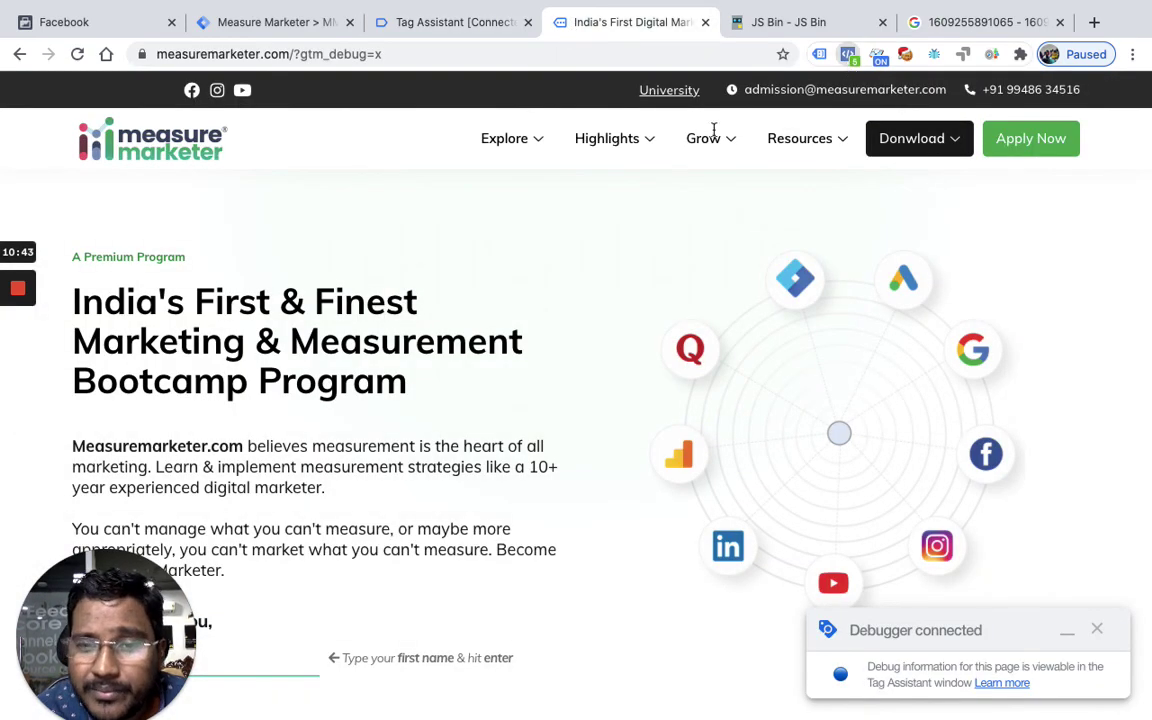
{"action": "left_click", "coordinate": [848, 54]}
{"action": "left_click", "coordinate": [520, 455]}
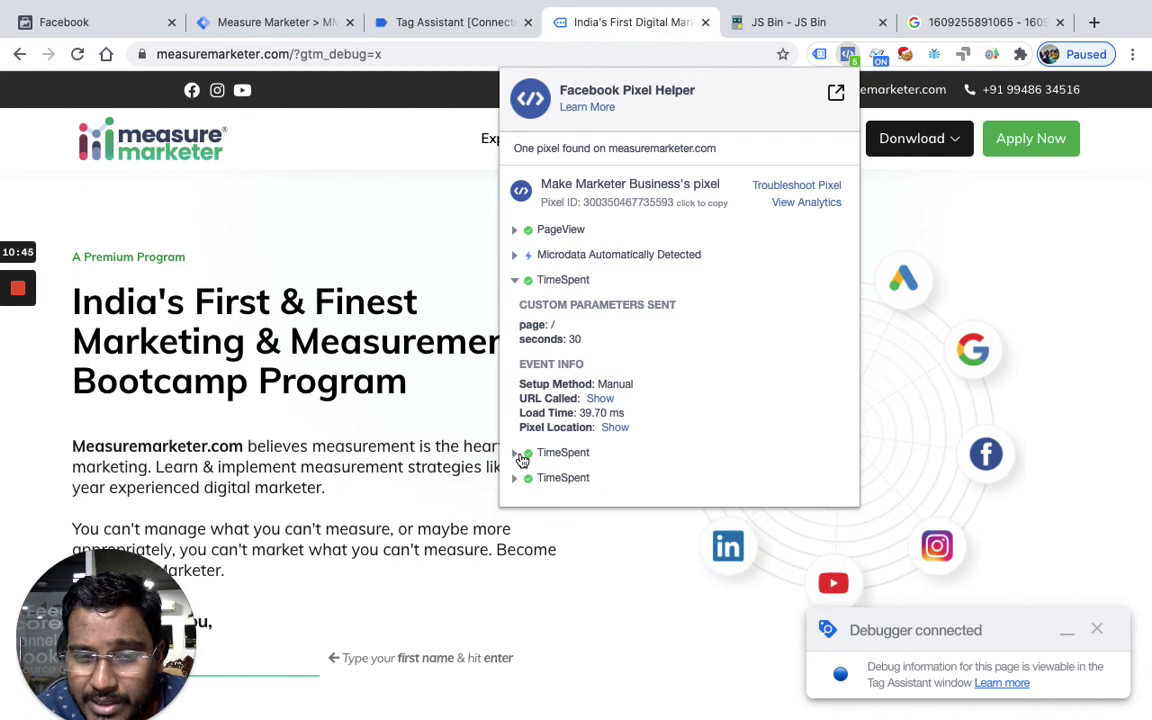
{"action": "left_click", "coordinate": [517, 479]}
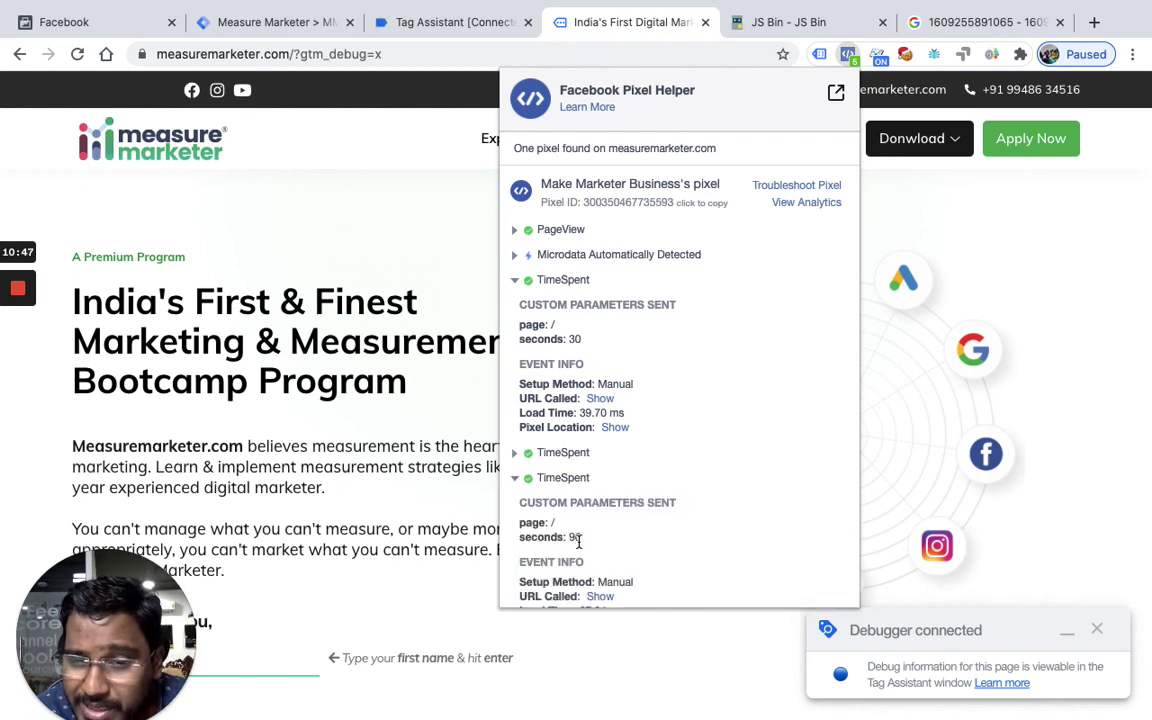